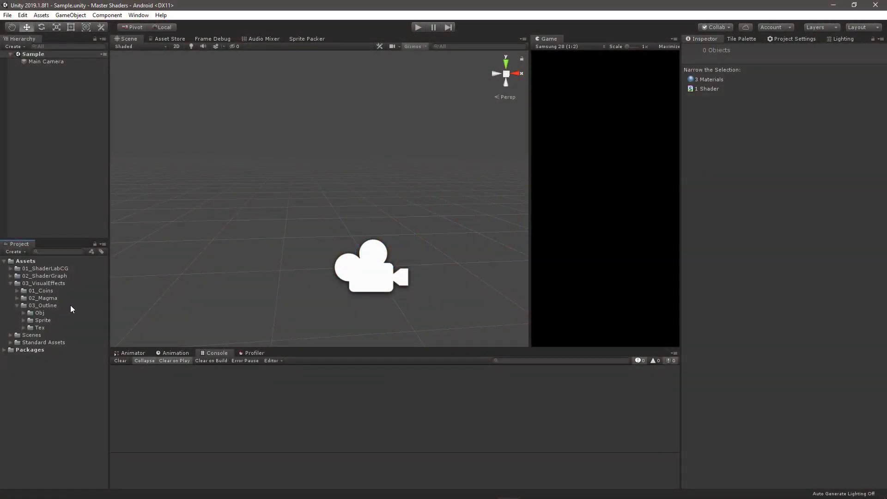
- Browse the 03_VisualEffects and 03_Outline folders, checking the Obj, Sprite and Tex subfolders
click(56, 284)
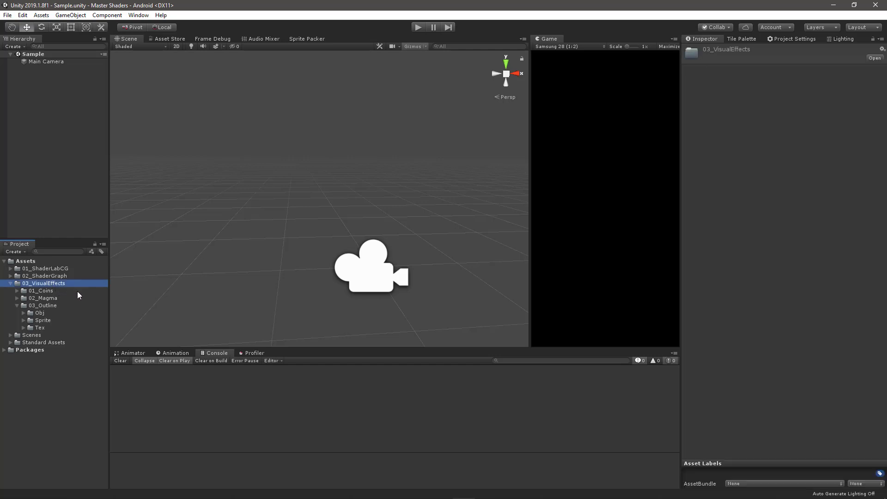
click(49, 306)
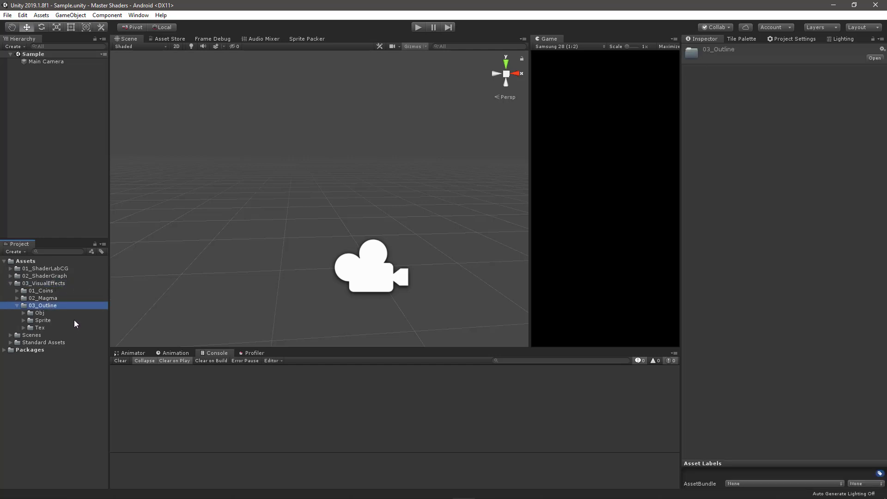
click(45, 313)
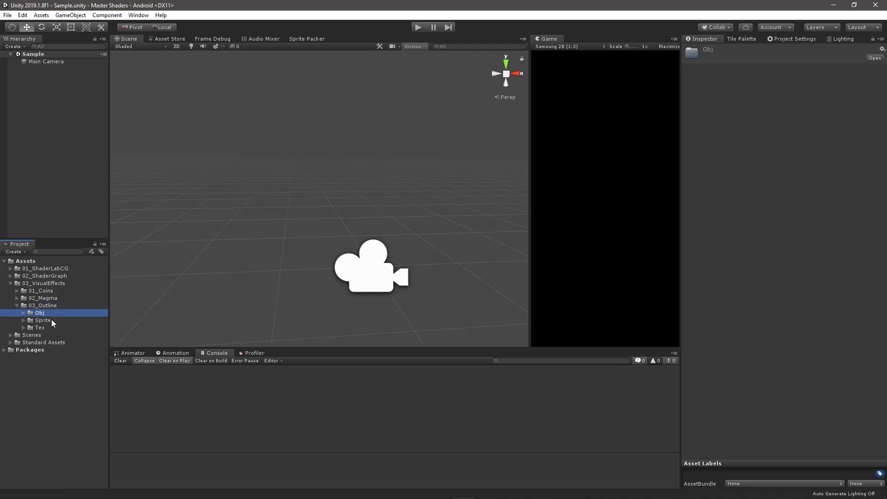
click(51, 317)
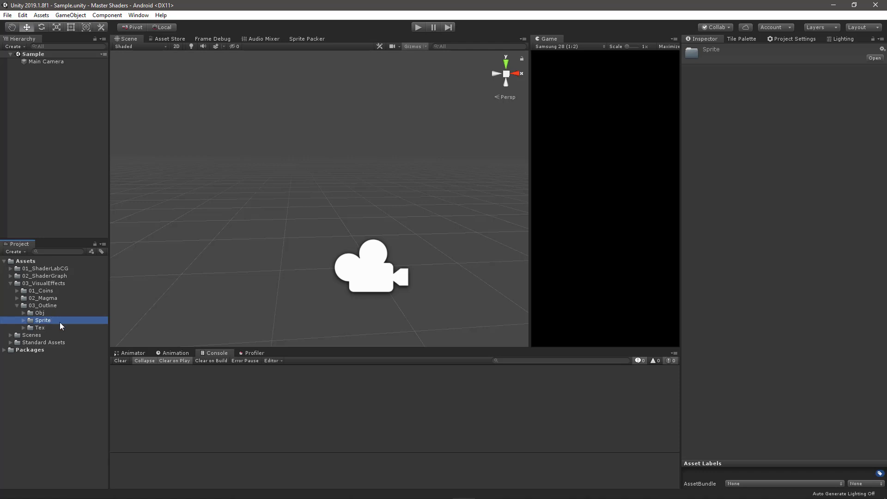
click(45, 329)
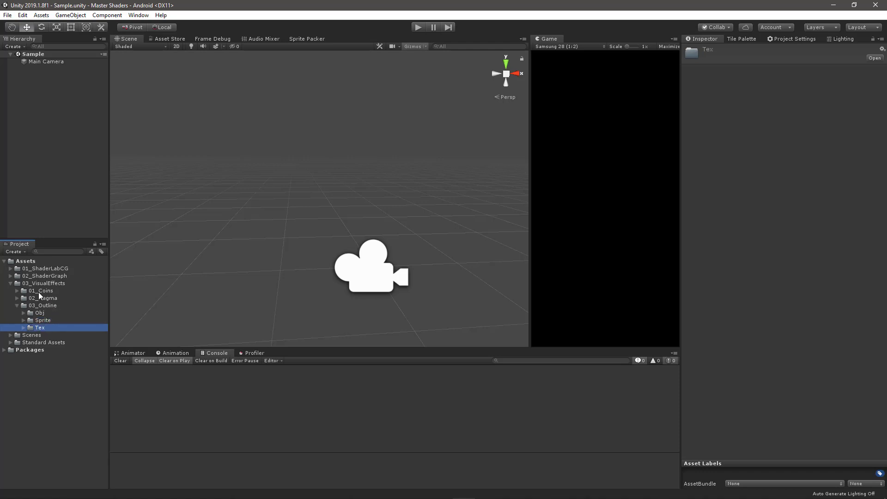
- Create an unlit shader named Outline in the 03_Outline folder
right_click(45, 306)
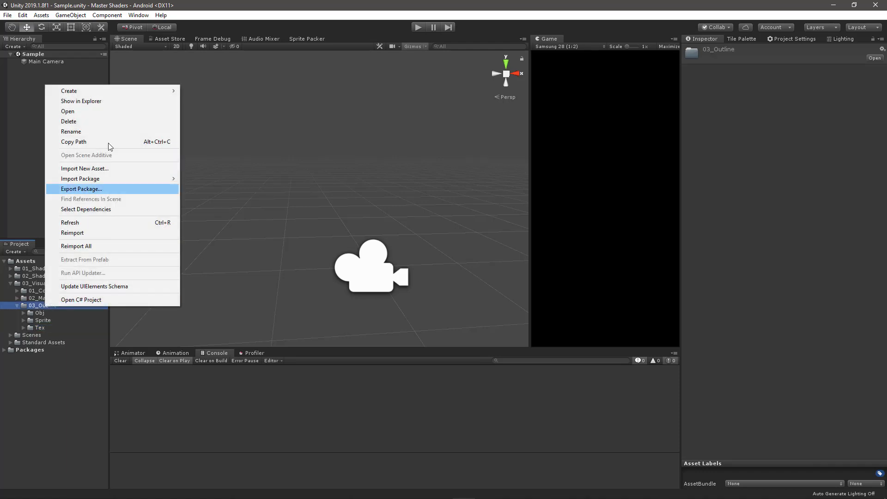
mouse_move(110, 91)
mouse_move(223, 115)
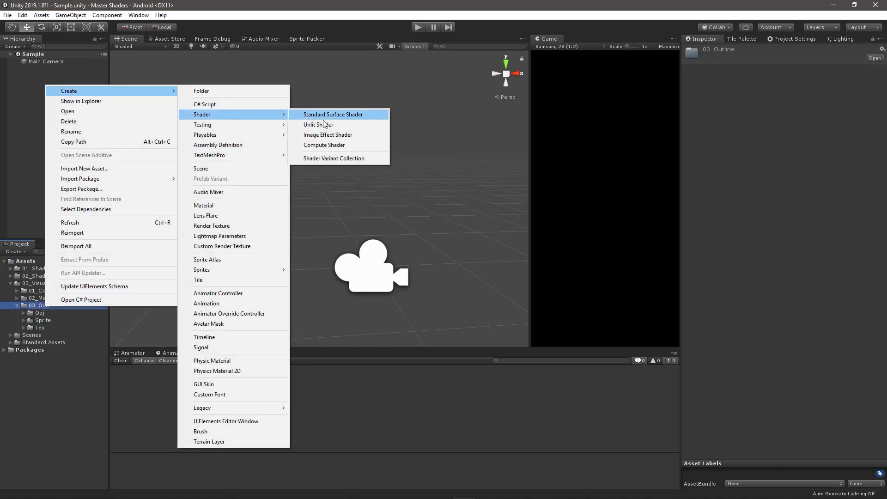
click(327, 127)
text(O)
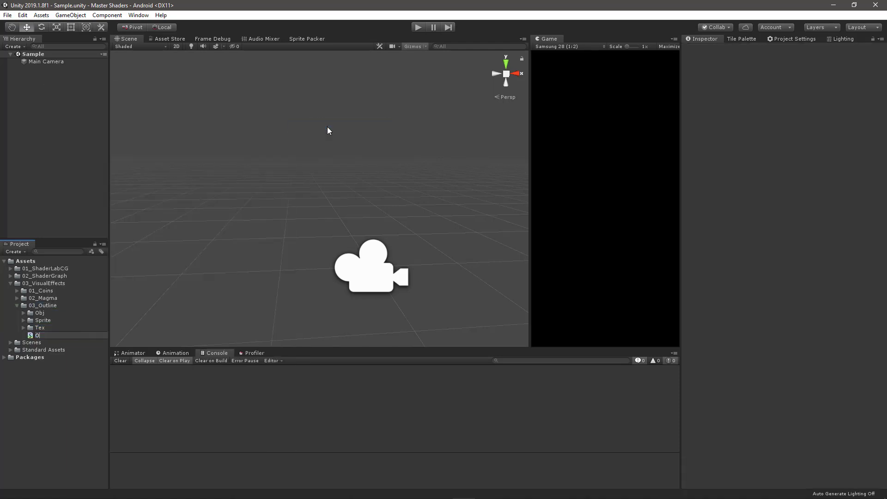
text(utline)
key(Return)
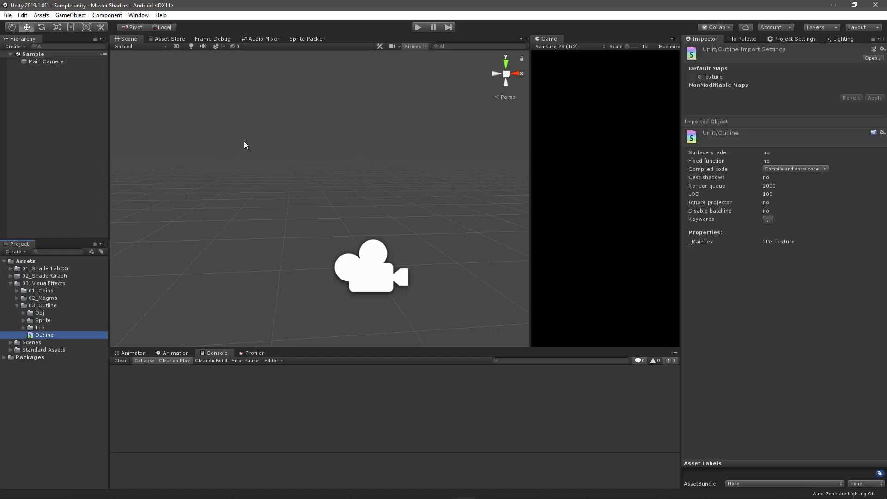
- Create a material named Outline in 03_Outline and open the Outline shader in the code editor
click(49, 304)
right_click(49, 304)
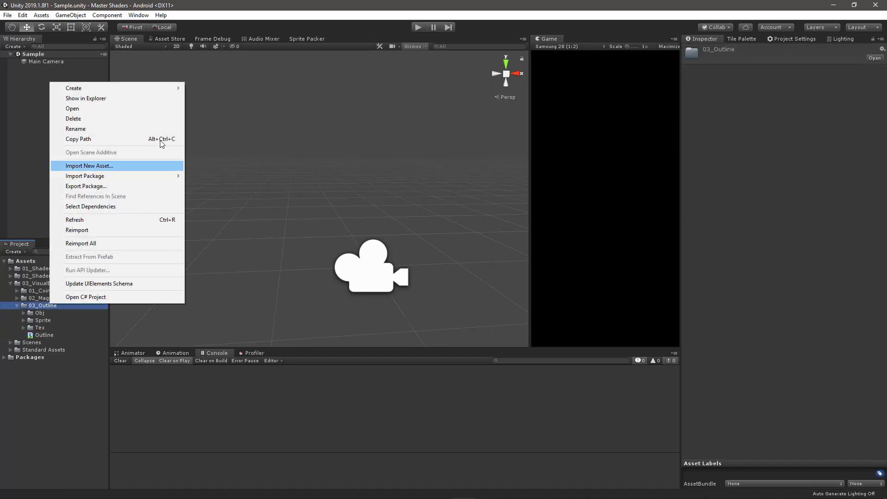
mouse_move(154, 87)
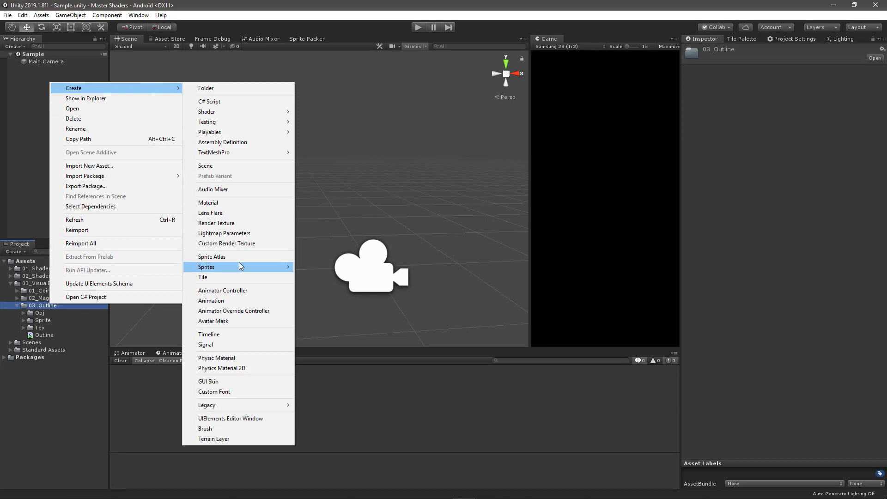
click(245, 204)
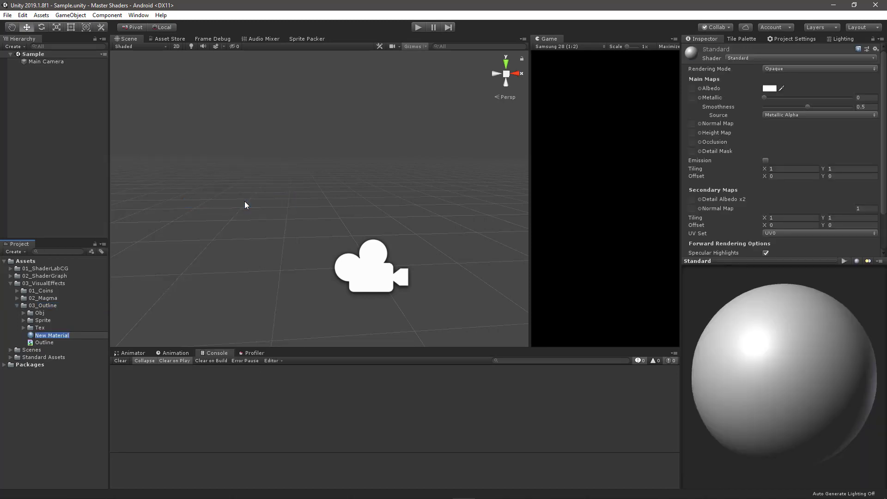
text(Outline)
key(Return)
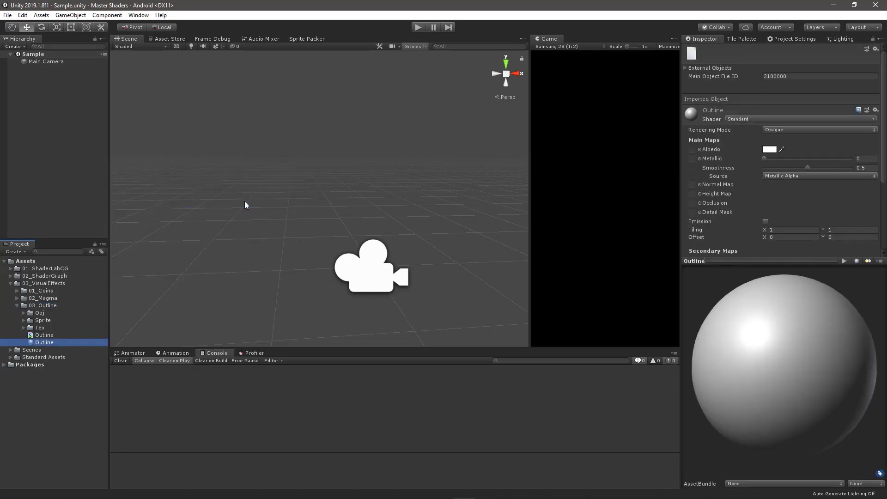
click(45, 336)
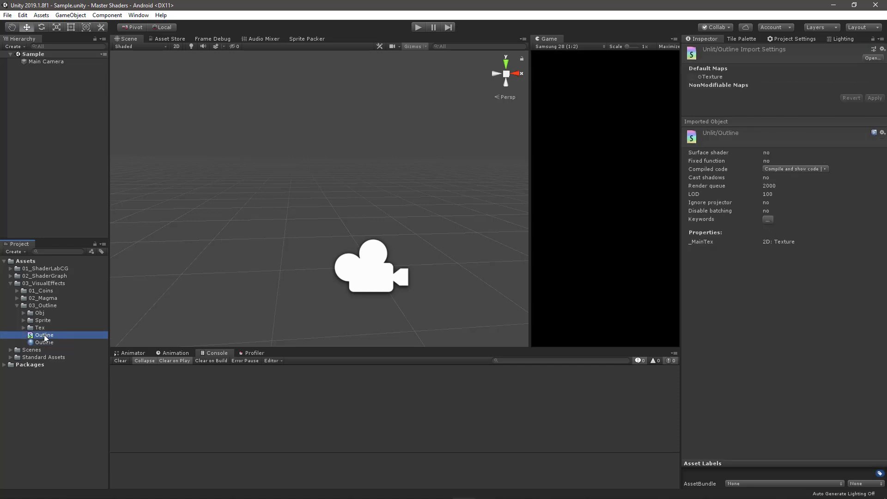
double_click(45, 337)
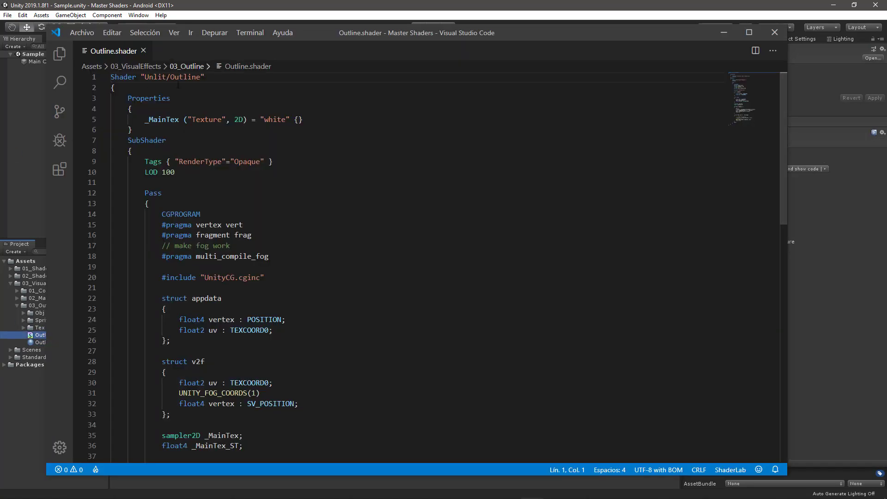
- Change the shader path from Unlit/Outline to Jettelly/Outline
double_click(155, 77)
text(U)
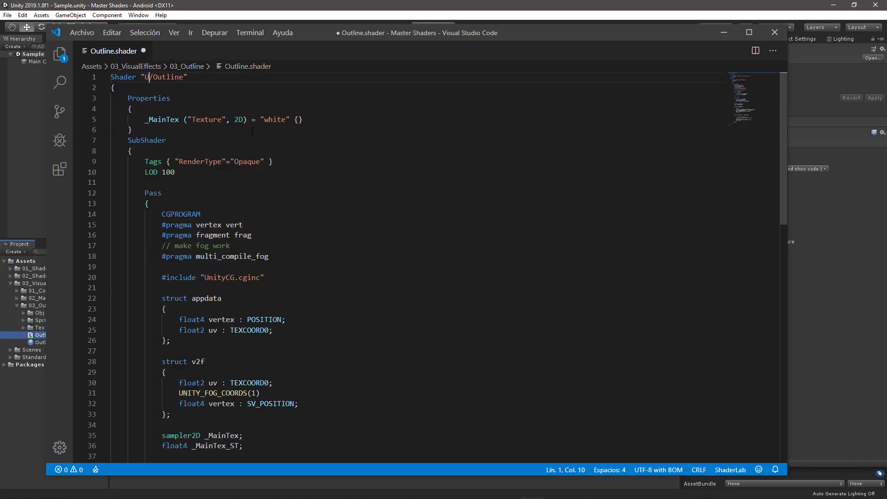
key(BackSpace)
text(Jette)
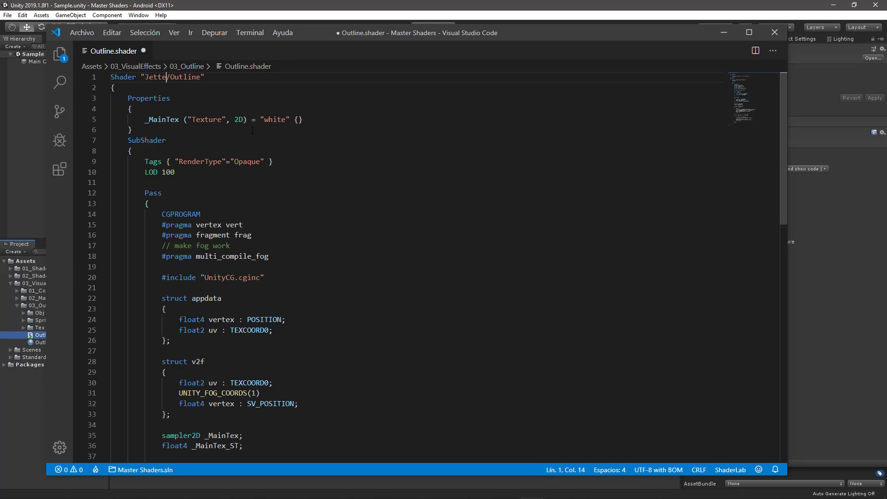
text(lly)
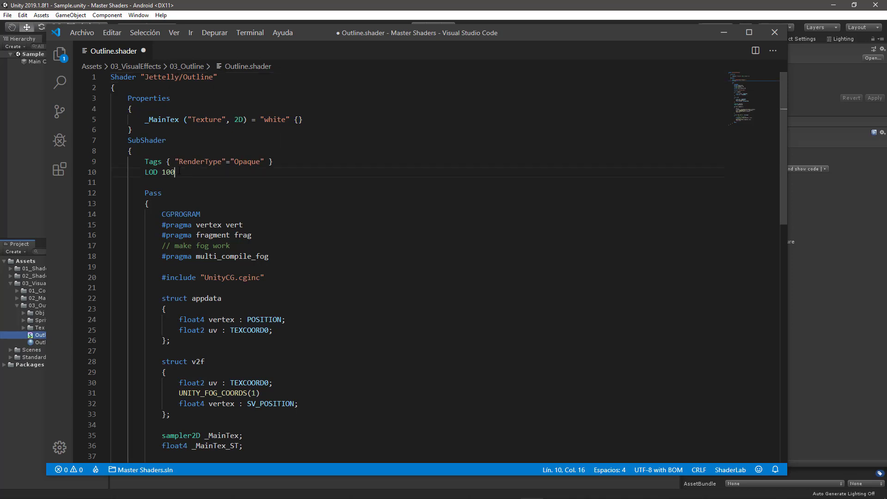
- Delete the Tags and LOD lines and the fog pragma with its comment
drag(178, 173, 183, 150)
key(Delete)
key(Delete)
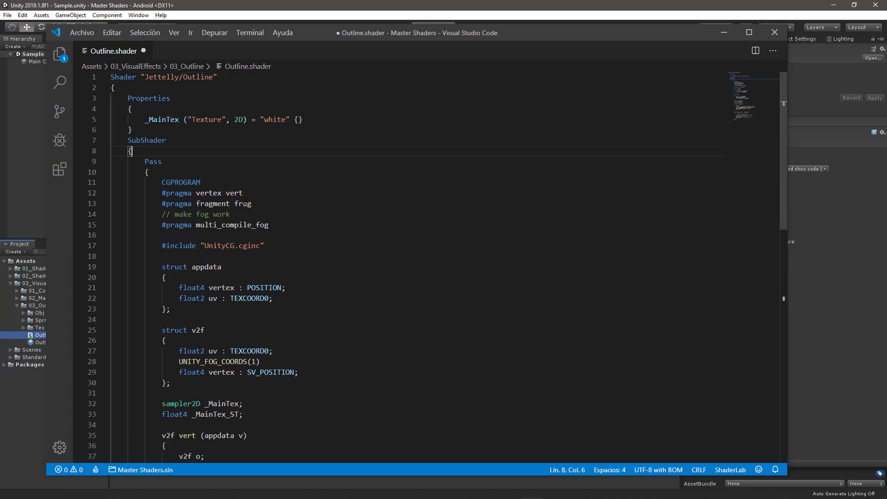
mouse_move(279, 228)
mouse_down()
mouse_move(277, 203)
mouse_move(261, 229)
mouse_up()
key(Delete)
scroll(288, 216, down, 4)
key(Delete)
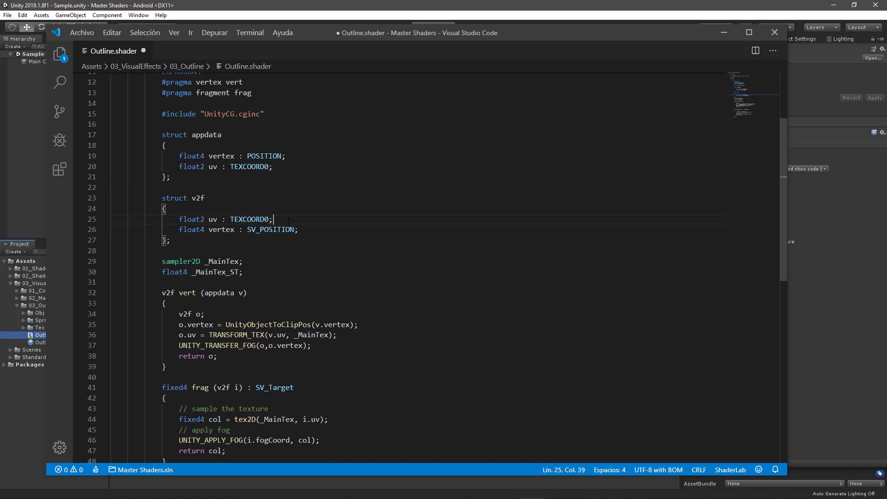
- Remove the UNITY_TRANSFER_FOG and UNITY_APPLY_FOG lines and the sample-the-texture comment
scroll(287, 223, down, 4)
click(345, 209)
drag(346, 209, 349, 200)
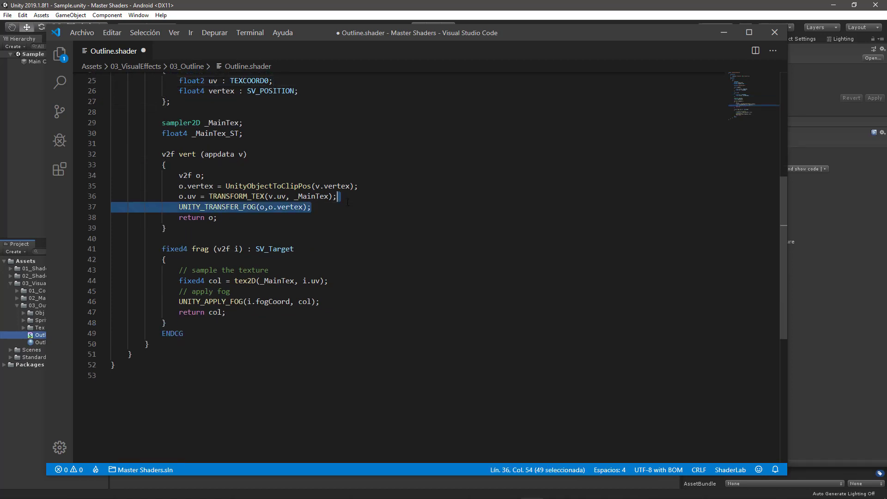
key(Delete)
click(323, 292)
drag(324, 291, 330, 271)
key(Delete)
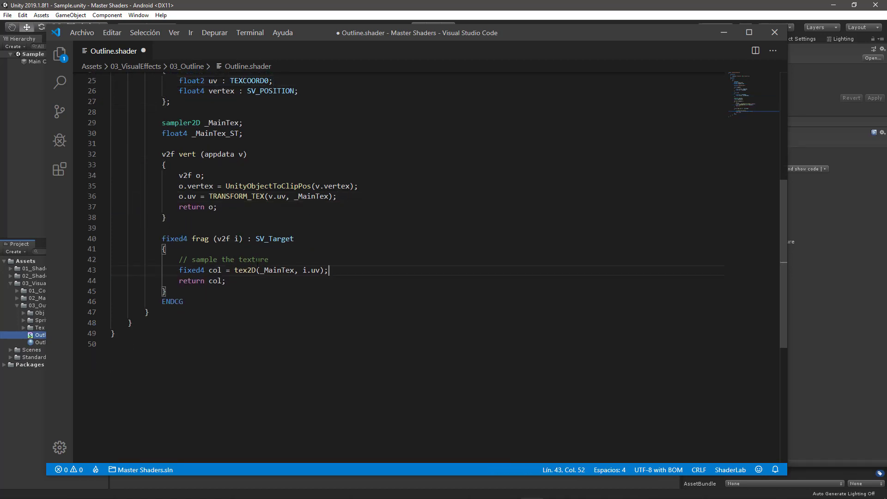
drag(258, 260, 179, 259)
key(Delete)
key(BackSpace)
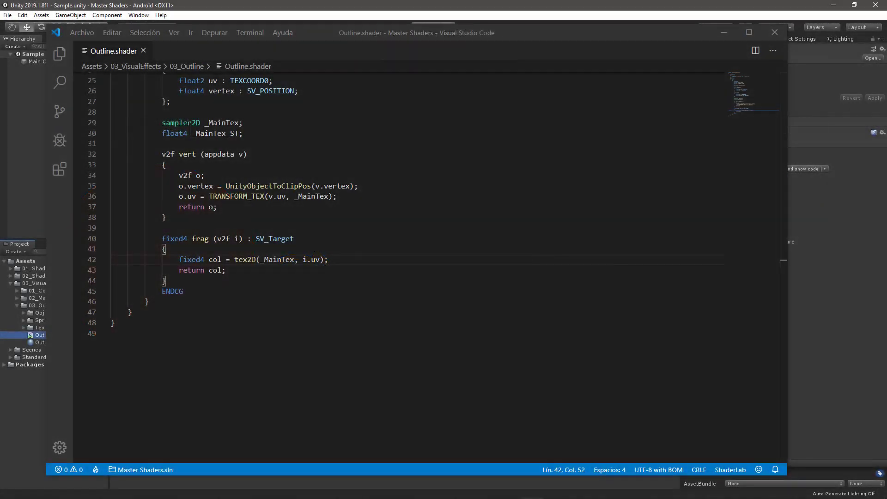
- Copy the Pass block and paste a second copy right after it
click(165, 281)
scroll(416, 278, up, 8)
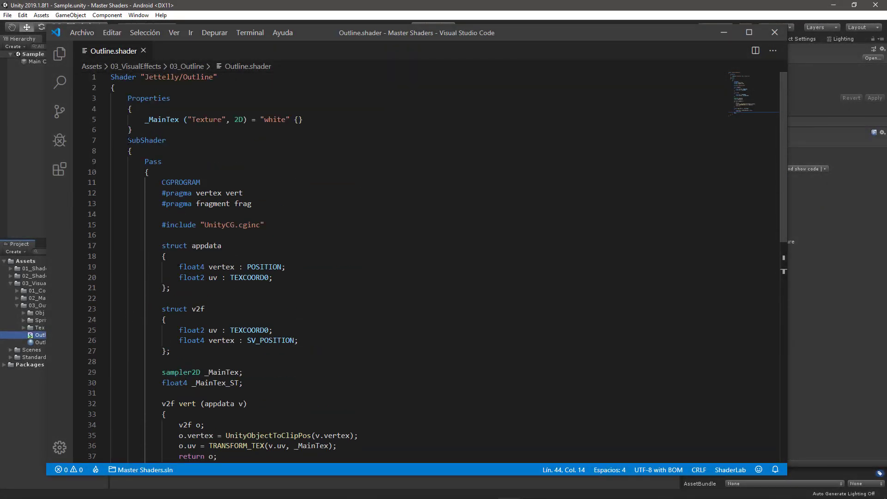
click(142, 161)
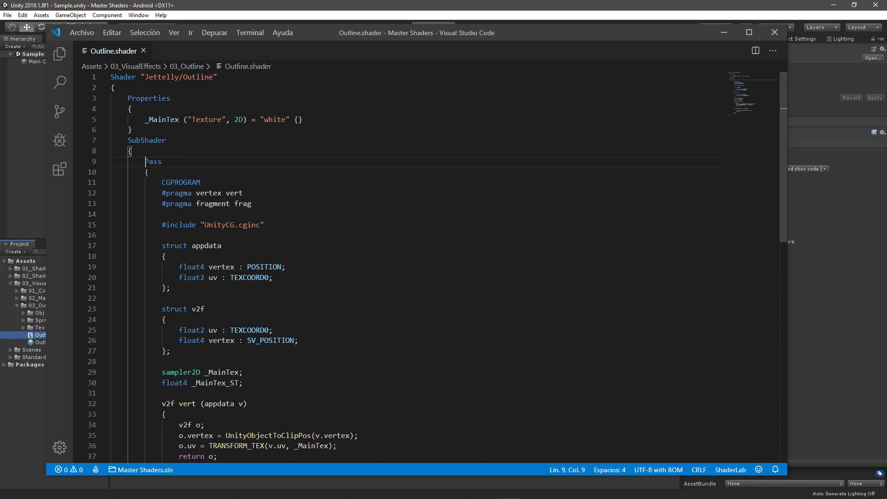
scroll(167, 326, down, 4)
scroll(167, 325, down, 4)
shift+click(158, 301)
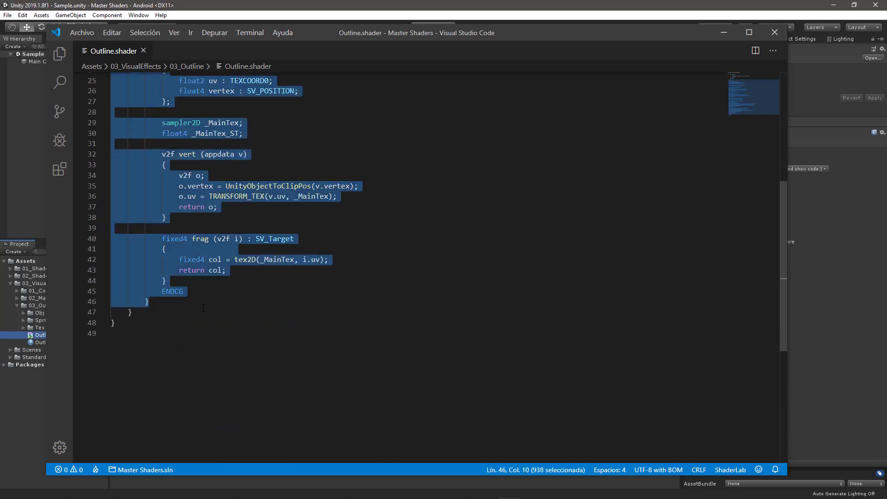
click(175, 303)
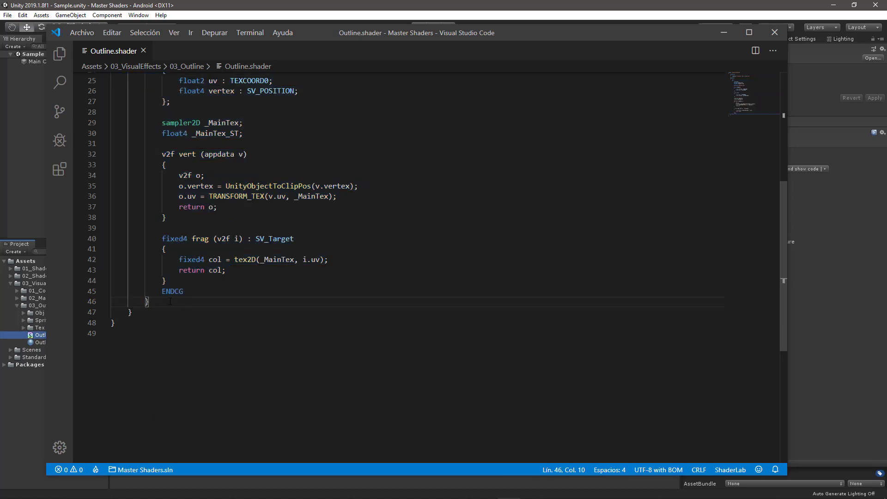
key(ctrl+v)
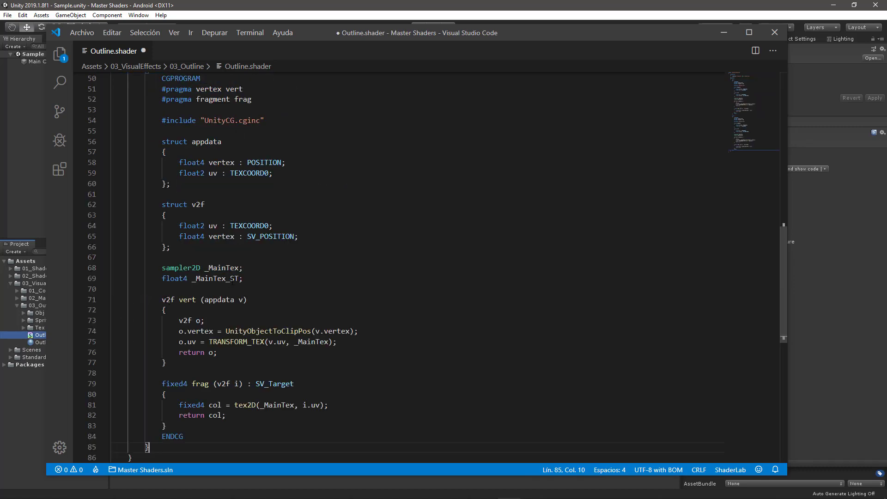
- Add a '// OUTLINE PASS ---------------------------------' comment above the first Pass
scroll(233, 280, up, 6)
scroll(222, 245, up, 9)
scroll(207, 205, up, 1)
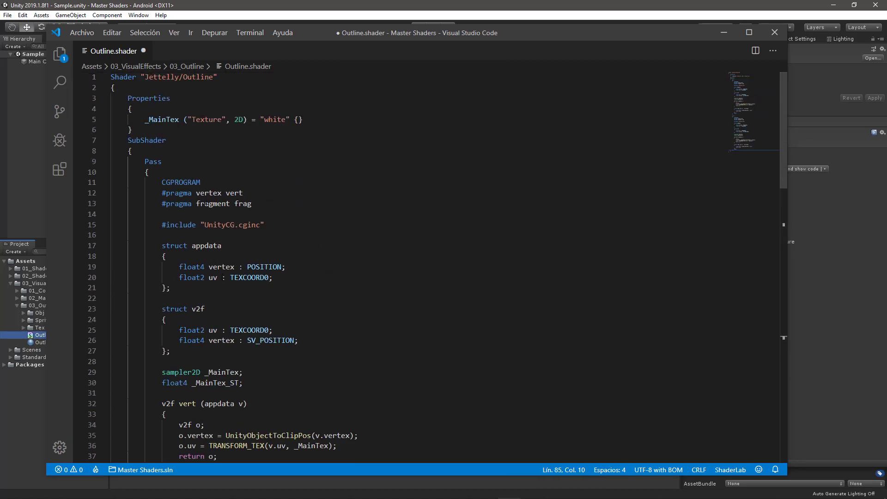
click(163, 151)
key(Return)
text(// )
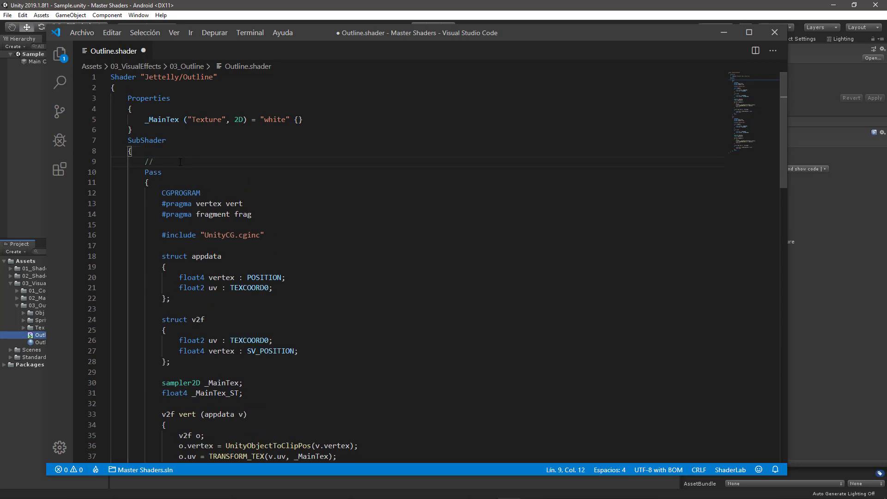
text(OUTLINE PASS -)
text(--------------------------------)
- Paste the commented pass after the first, rename its comment to TEXTURE PASS, and save
scroll(361, 165, down, 10)
click(176, 222)
key(ctrl+v)
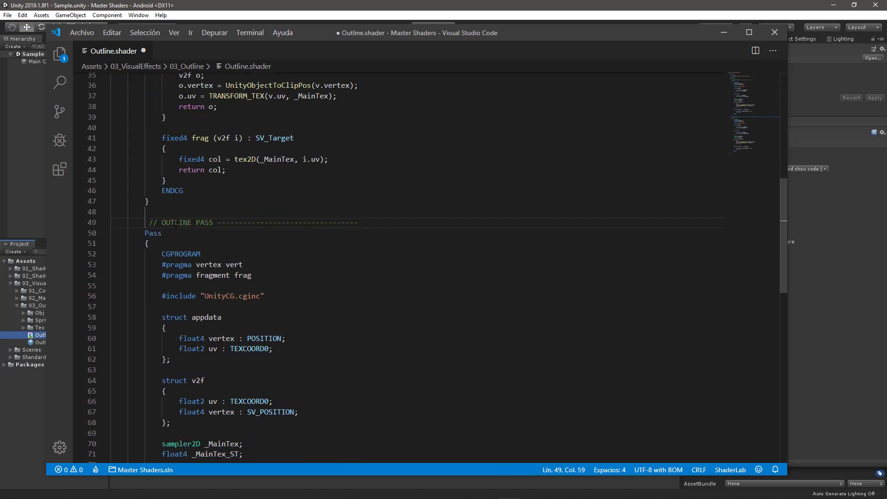
double_click(175, 223)
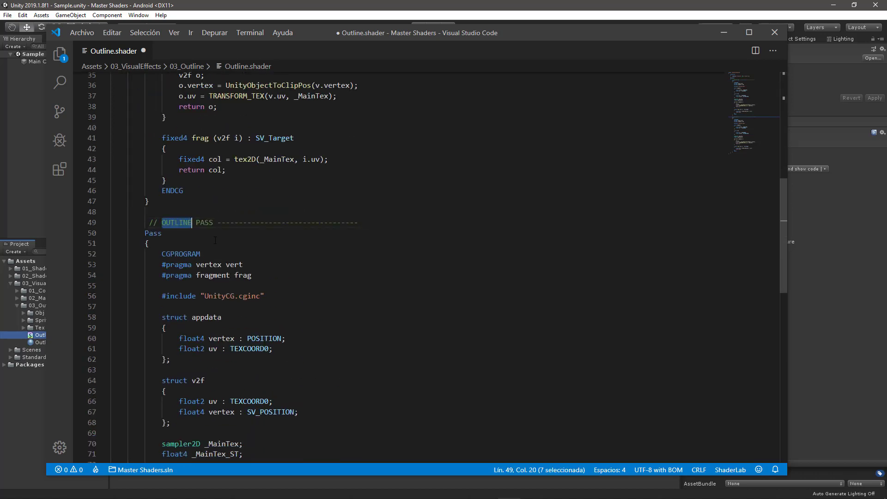
text(TEXTURE)
click(379, 275)
key(ctrl+s)
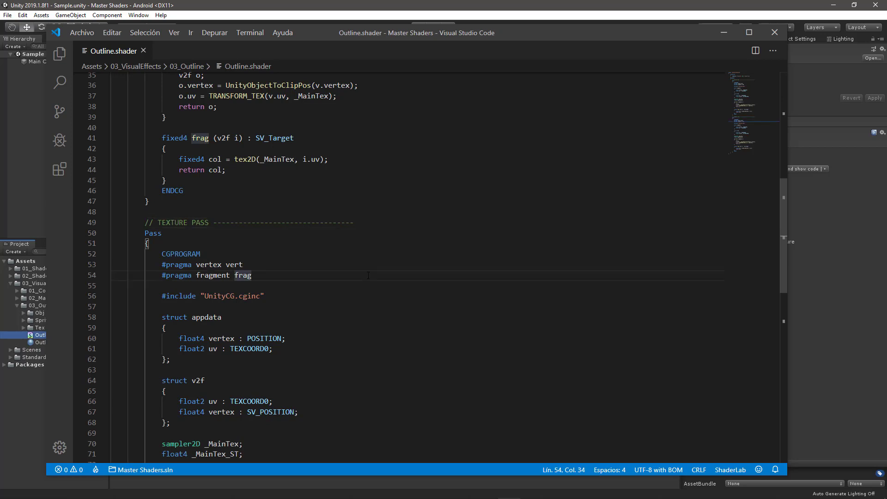
scroll(365, 273, up, 1)
scroll(351, 265, up, 5)
scroll(338, 261, up, 5)
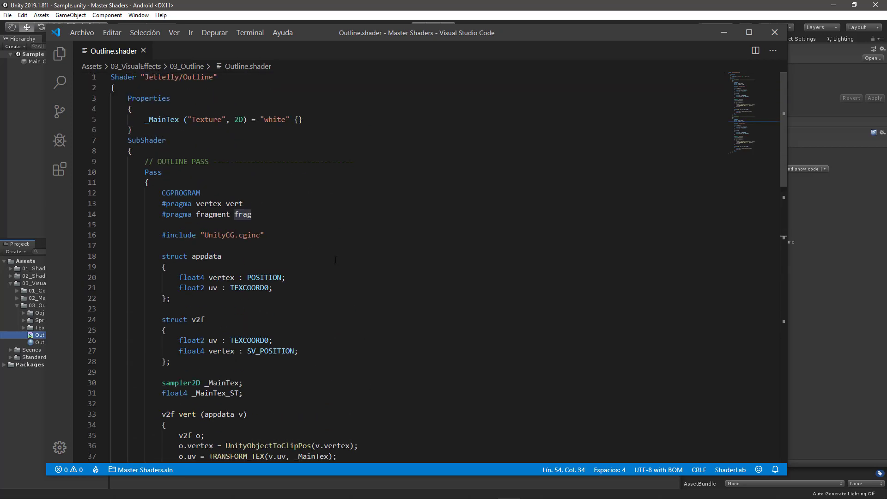
- Add a [Space(10)] spacer and an _OutColor "Outline Color" property defaulting to (1, 1, 1, 1)
click(332, 120)
key(Return)
text([S)
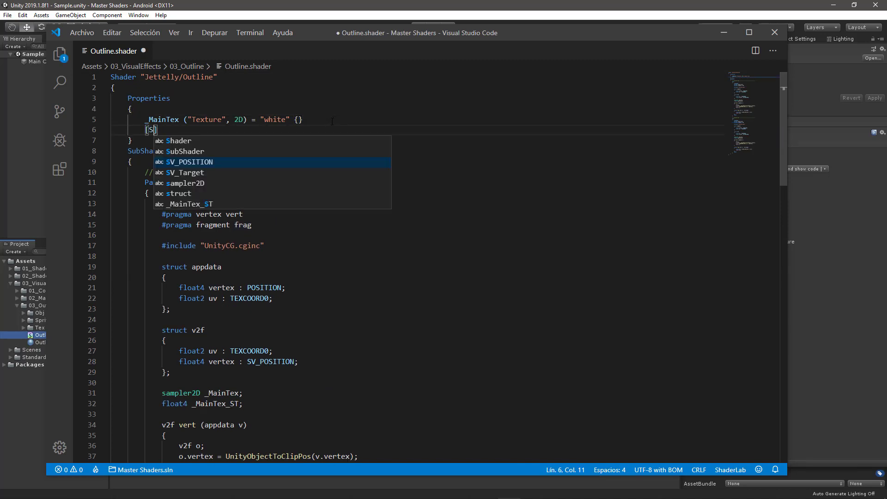
text(pace(10))
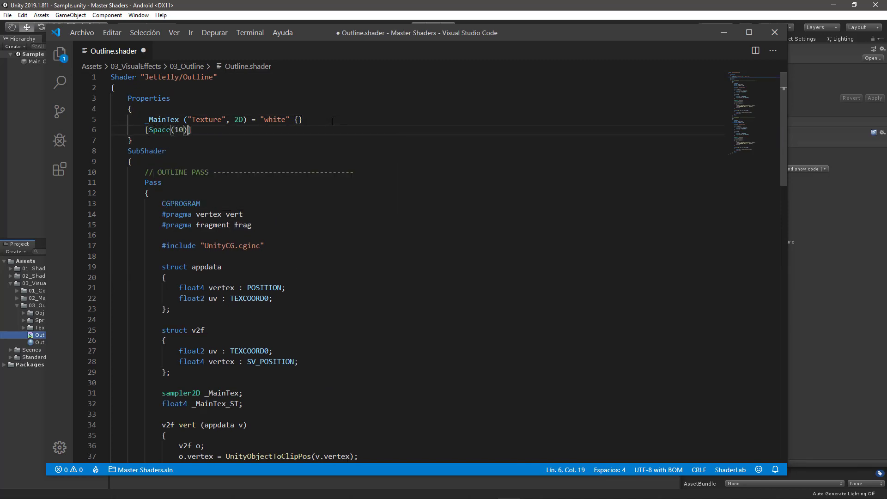
key(End)
key(Return)
text(_)
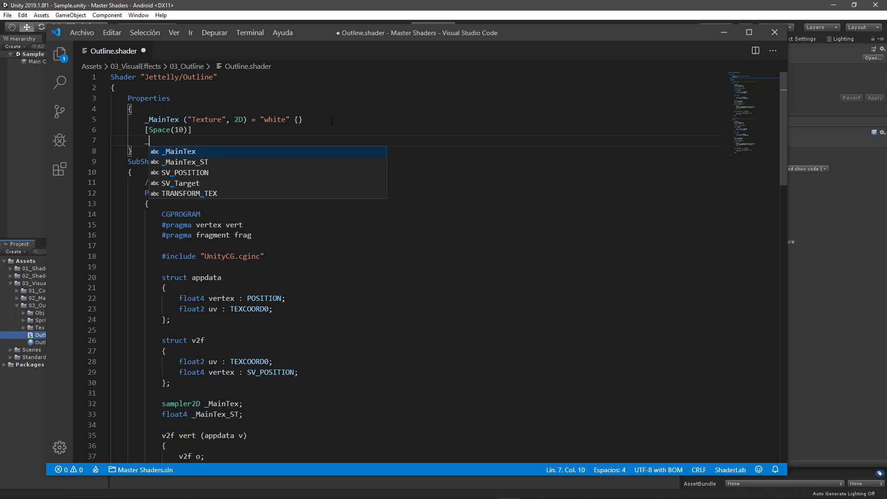
text(OutColor)
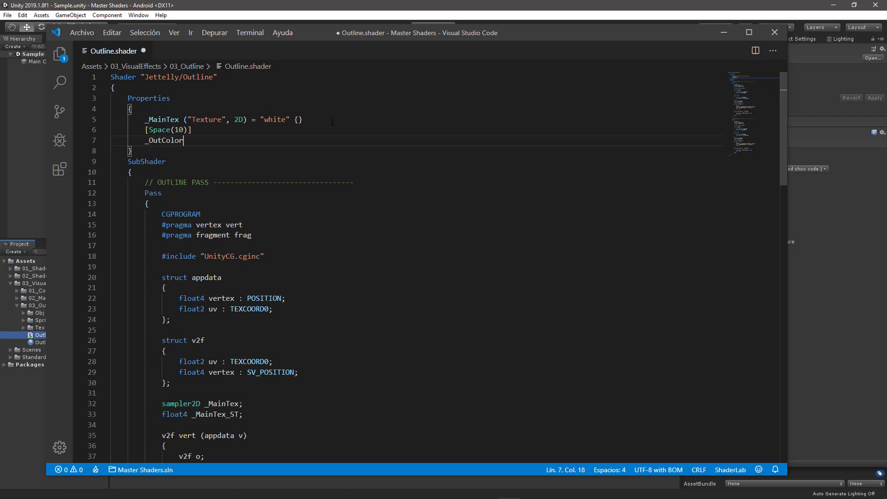
text( ())
key(Left)
text("Outlin)
text(e Color")
text(, Color)
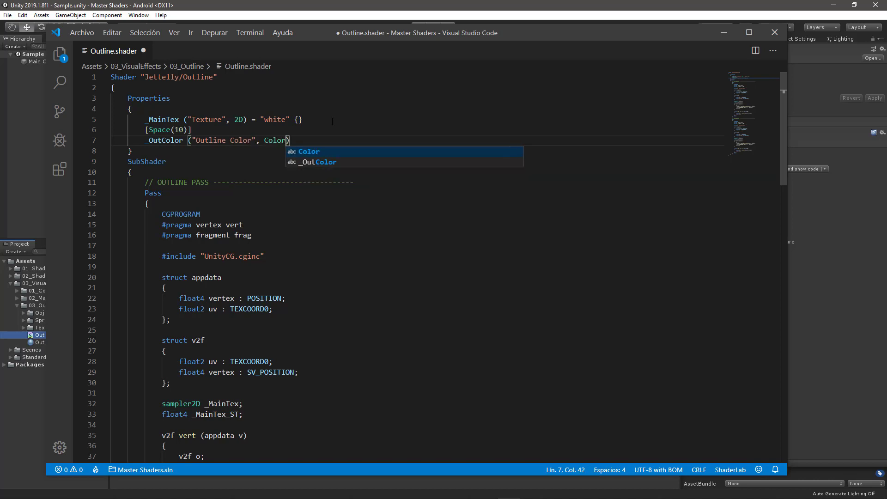
key(Escape)
key(Right)
text(= )
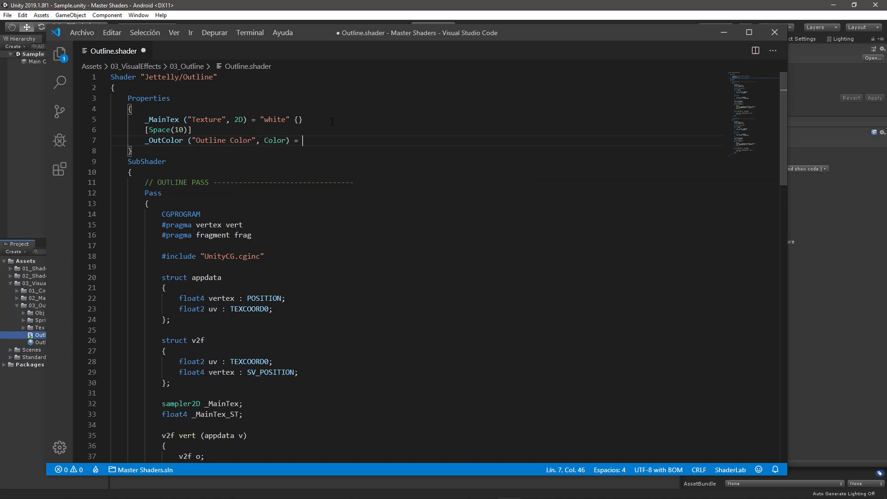
text(()
text(1, 1, 1, 1)
- Add an _OutValue "Outline Value" property with Range(0.0, 0.2) defaulting to 0.1
key(Return)
text(_)
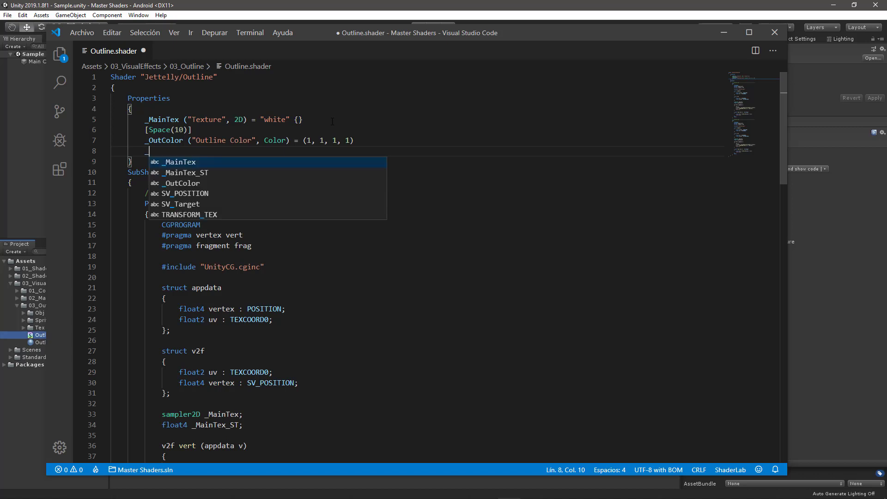
text(OutValue )
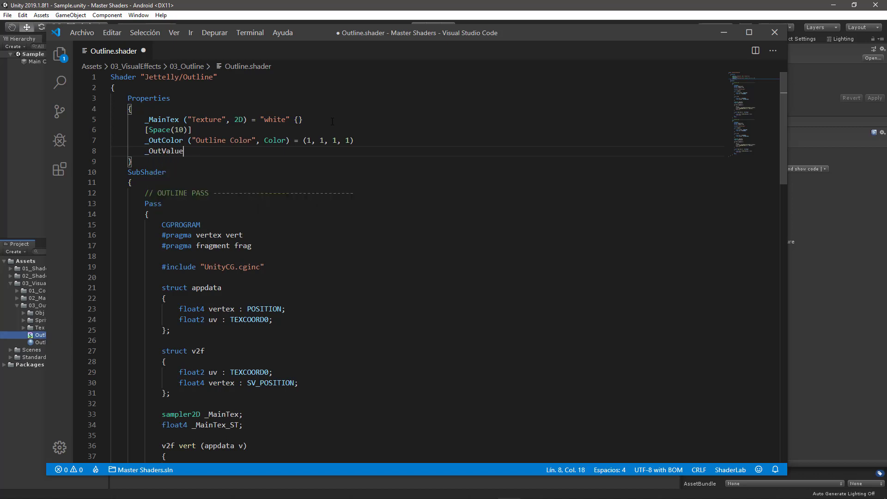
text((")
text(Outline Val)
text(ue", )
text(Range()
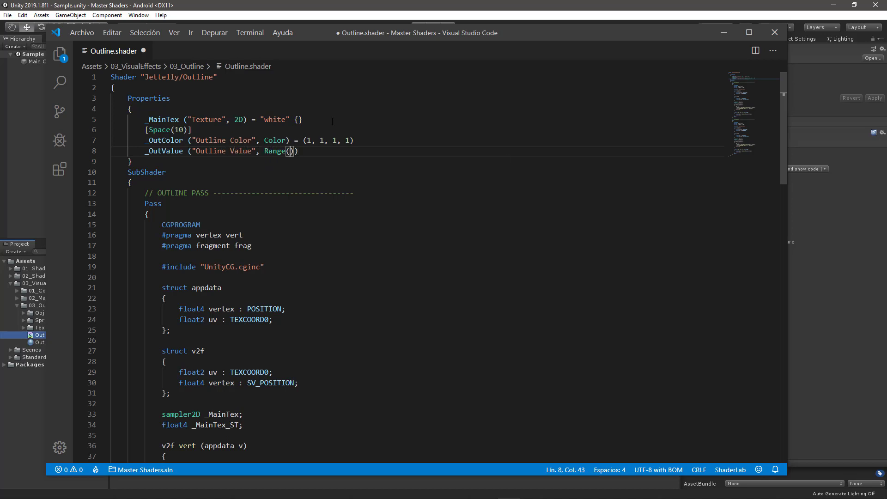
text(0.0, )
text(0.2))
text() = 0.)
text(1)
key(Down)
key(Down)
key(Down)
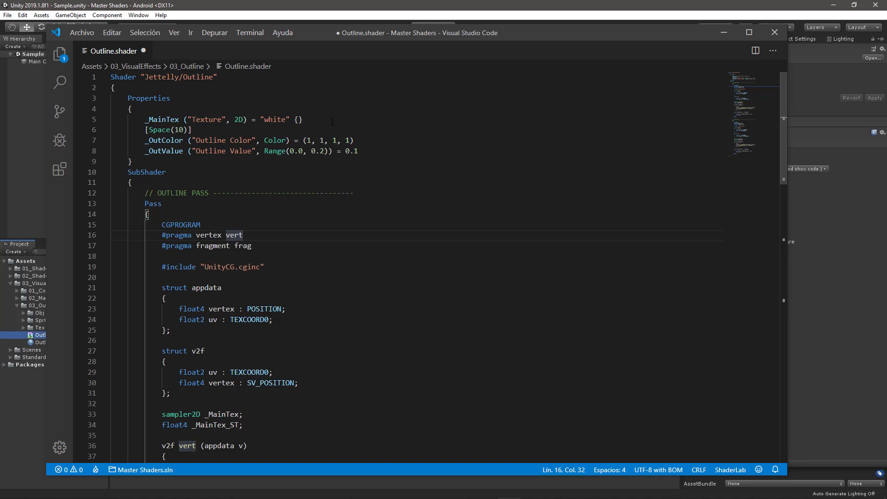
scroll(296, 148, down, 5)
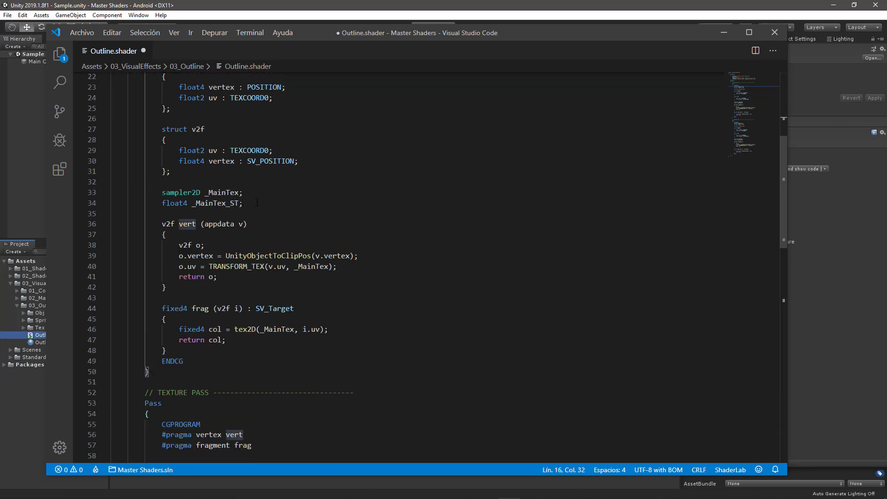
- Declare float4 _OutColor and float _OutValue below _MainTex_ST, then save the shader
click(257, 202)
key(Return)
text(floa)
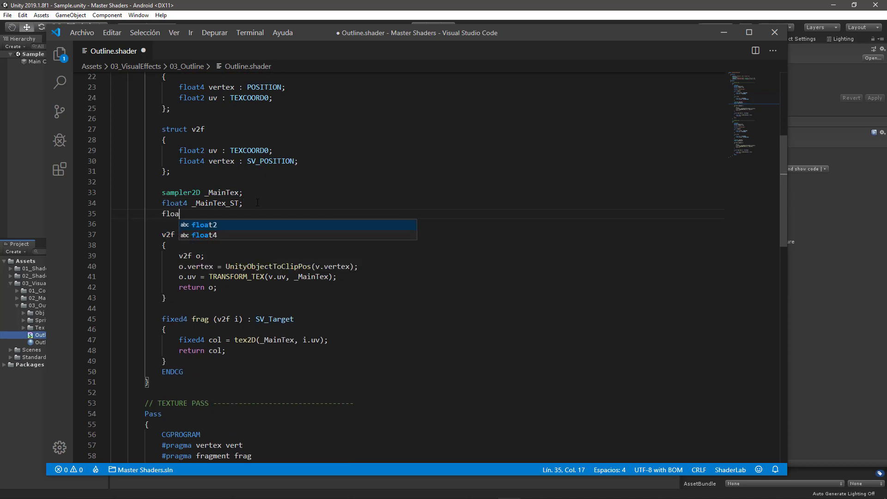
text(t4 _co)
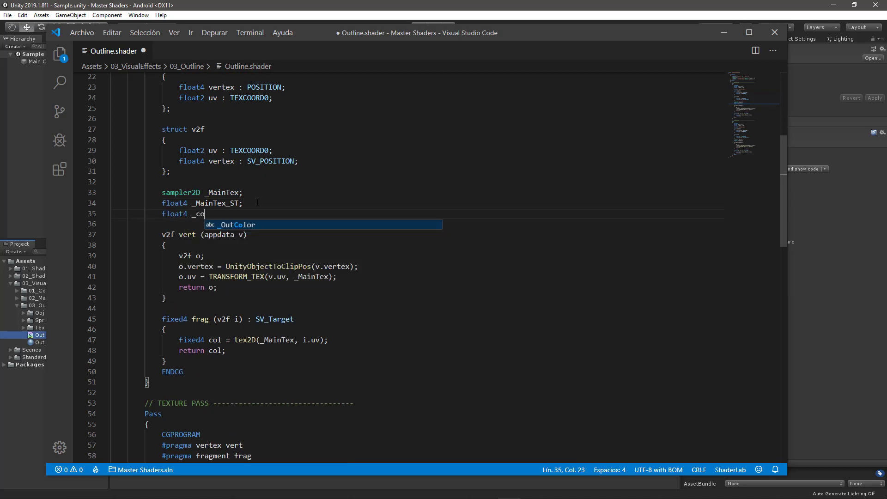
key(BackSpace)
key(BackSpace)
text(OutColor;)
key(Return)
text(f)
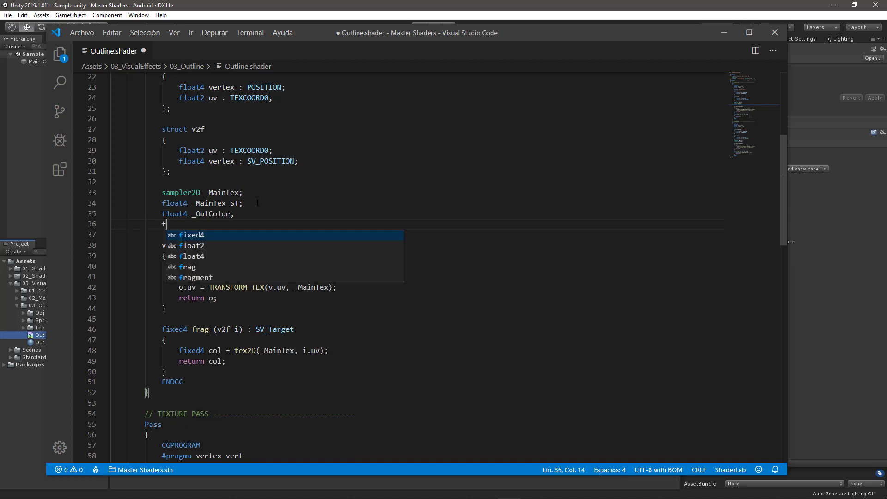
text(loat _out)
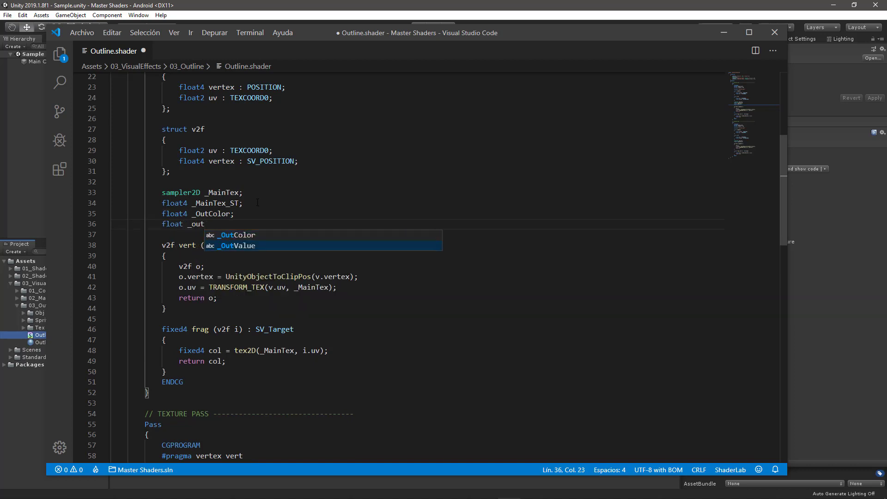
key(Return)
key(Down)
key(Down)
key(Down)
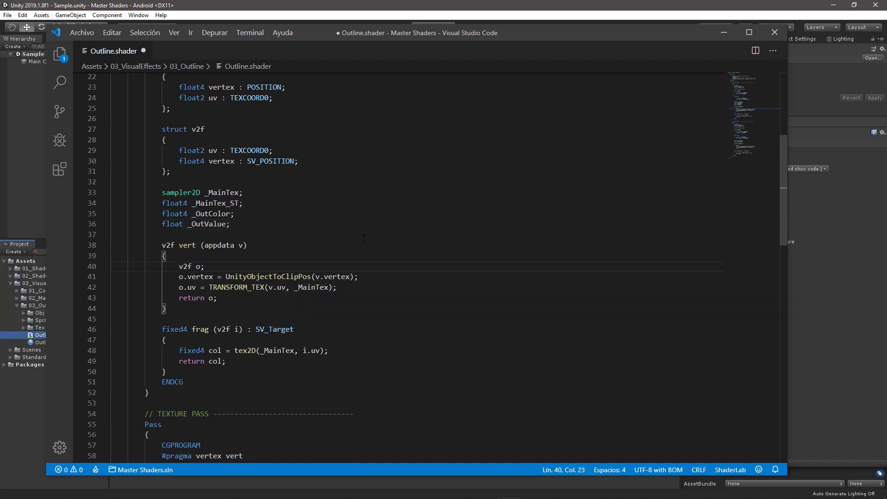
key(Down)
key(Down)
key(Down)
key(End)
key(ctrl+s)
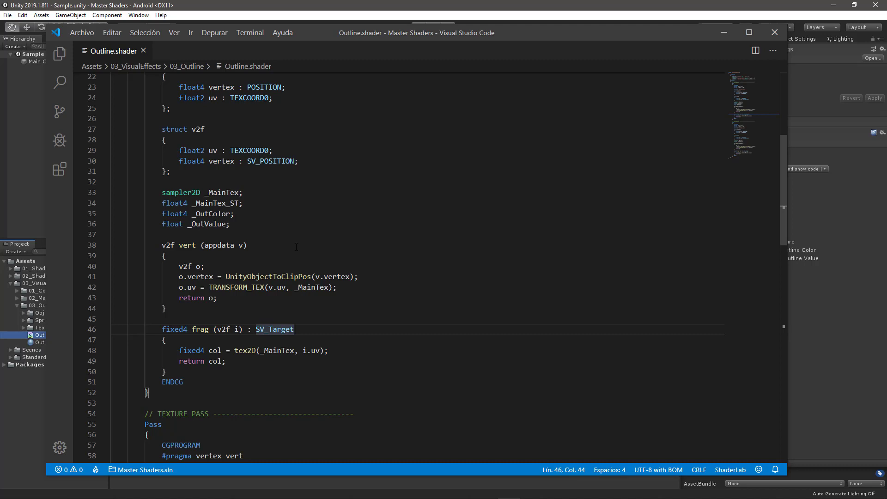
scroll(296, 247, down, 1)
- Write an empty float4 outline(float4 vertexPos, float outValue) function with braces below the declarations
click(247, 194)
key(Return)
key(Return)
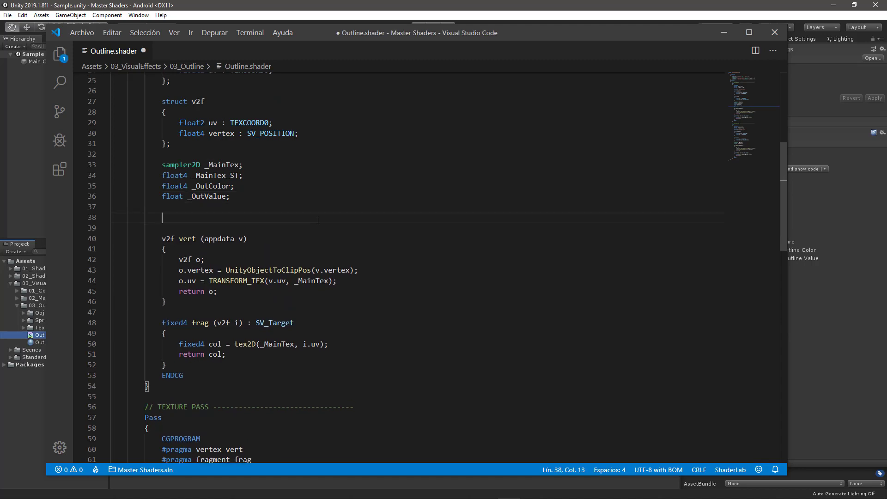
text(float4)
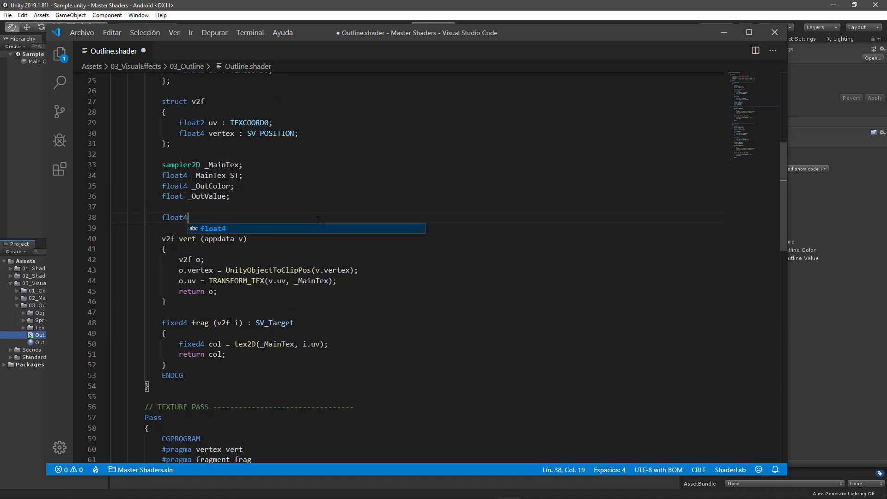
text( ou)
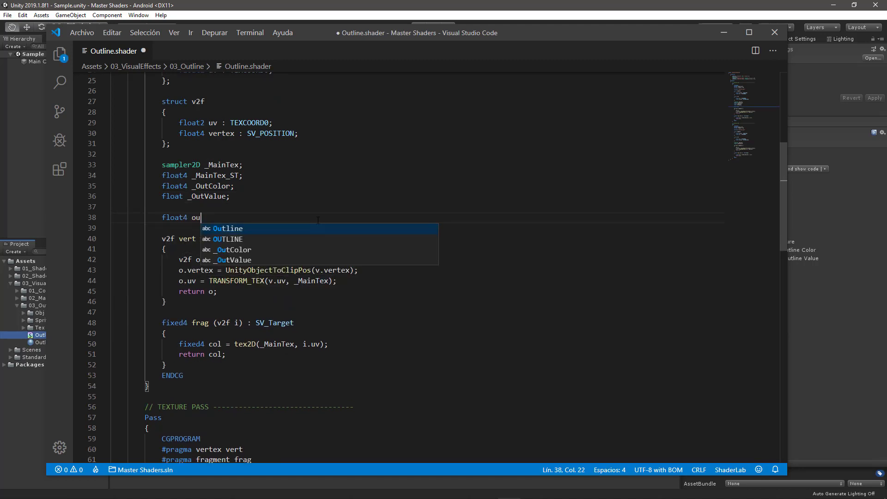
text(tline())
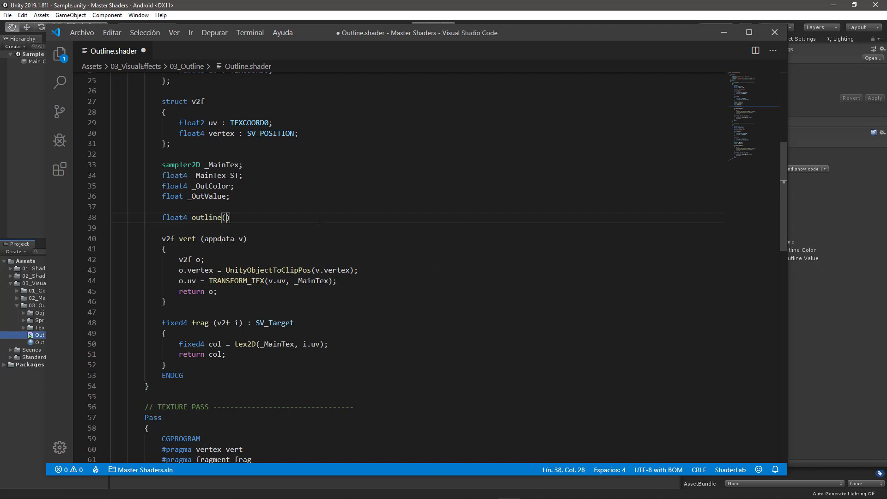
text(flo)
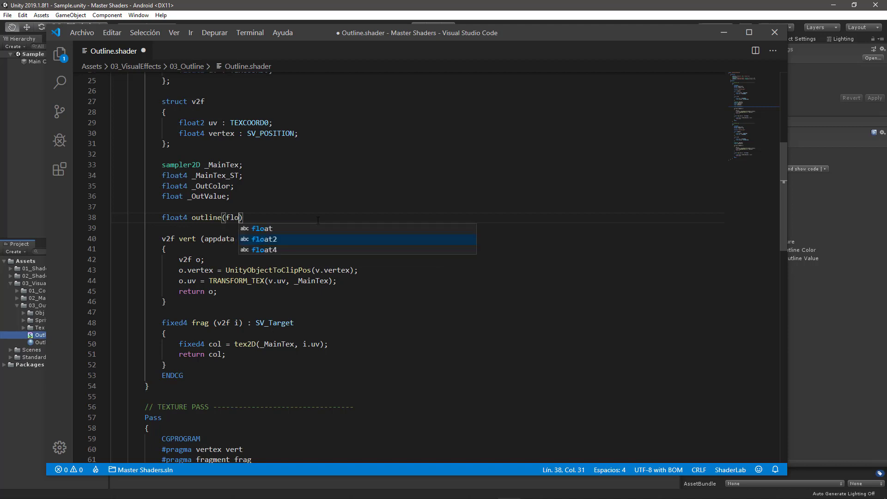
text(at4 vertexP)
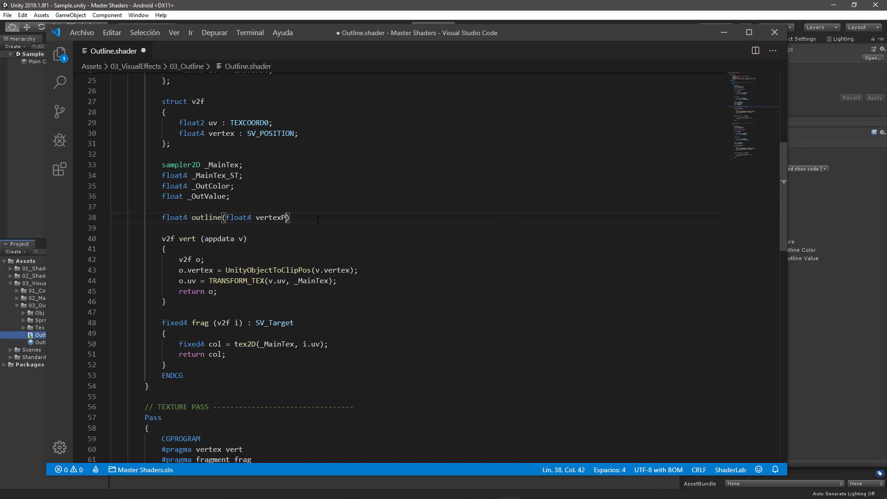
text(os, float ou)
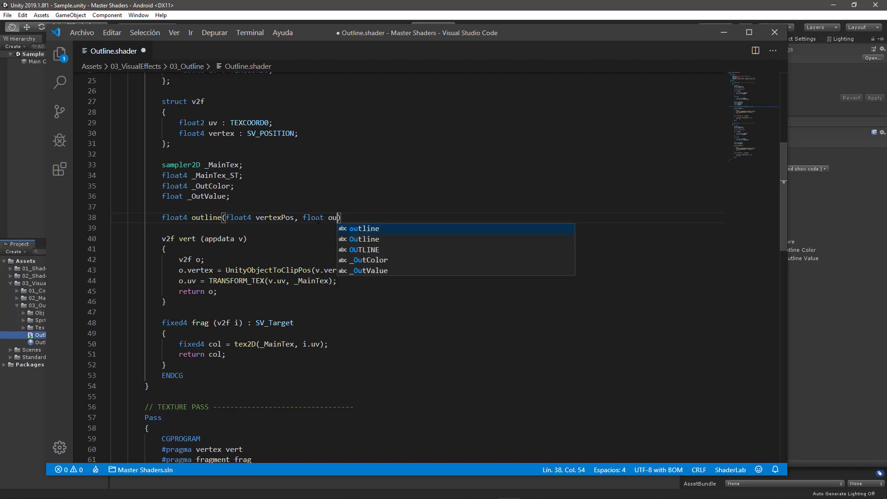
text(tValue)
key(End)
key(Return)
text({)
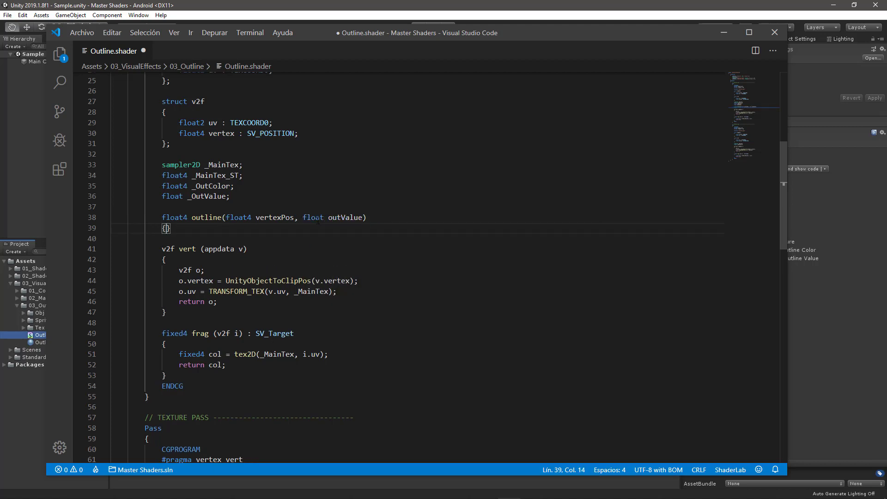
key(Return)
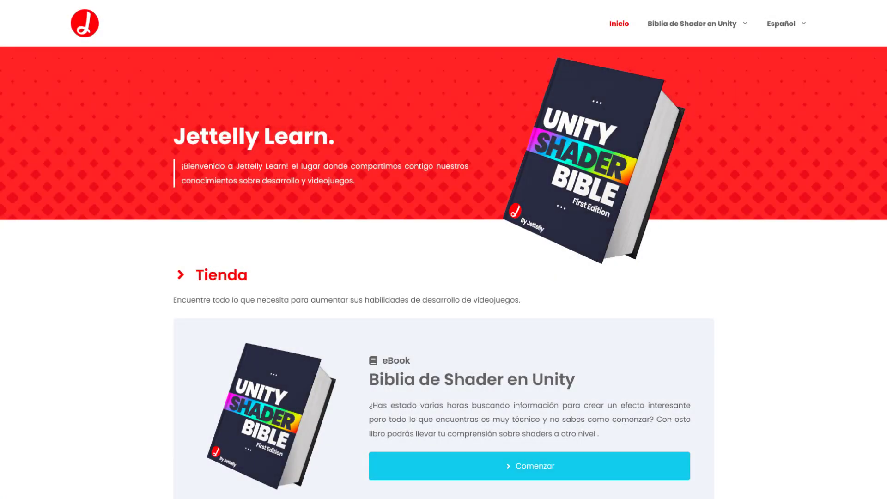
- Scroll through the Jettelly Learn Unity Shader Bible pages to the Capitulo 1 introduction card
scroll(444, 272, down, 3)
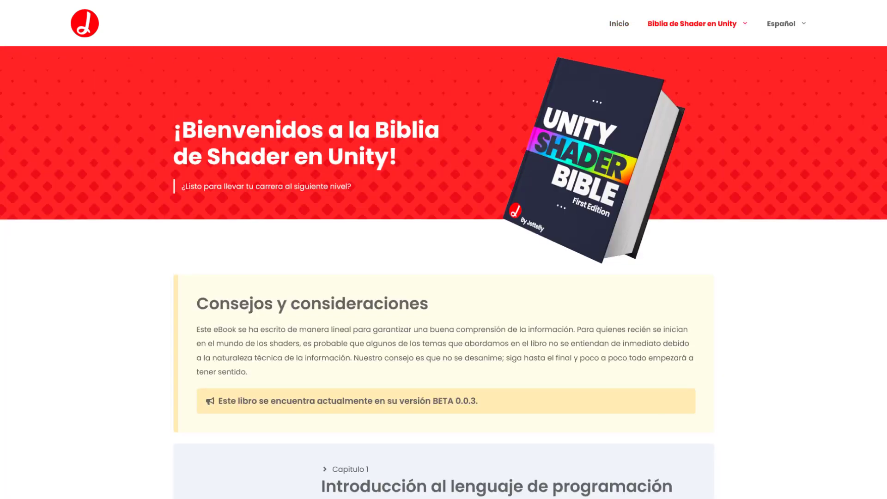
scroll(444, 271, down, 2)
scroll(443, 271, down, 4)
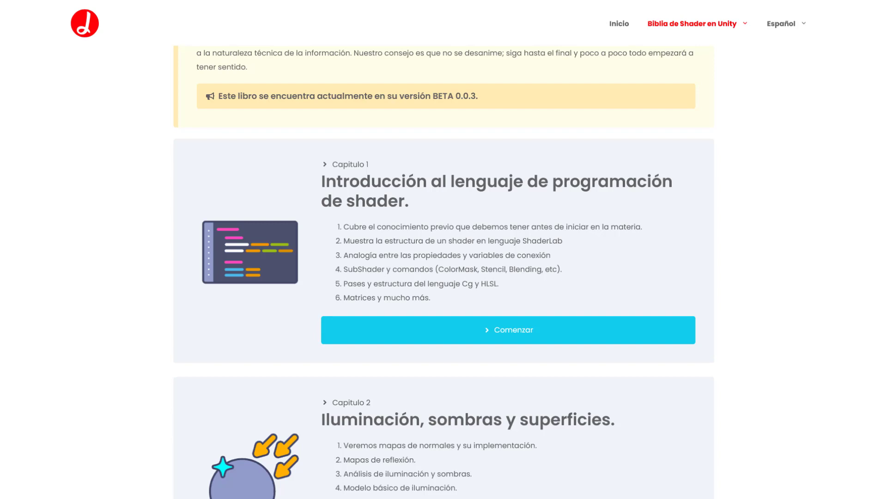
scroll(444, 272, down, 4)
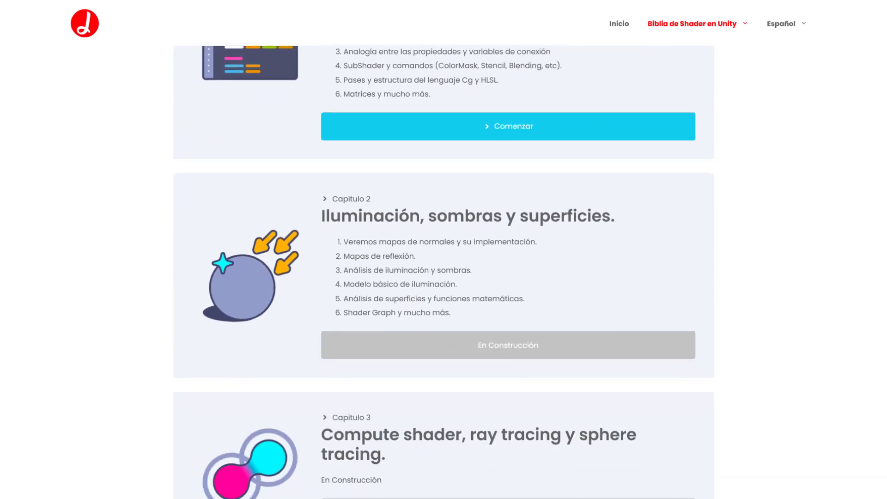
scroll(444, 272, down, 2)
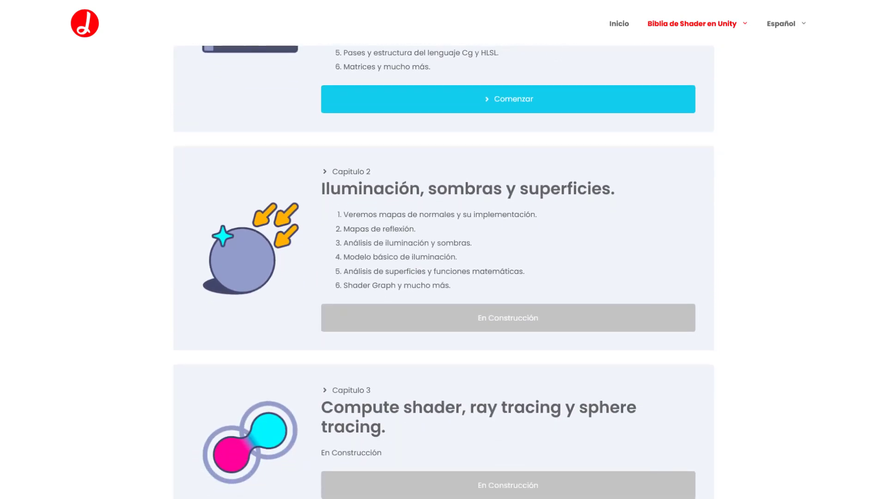
scroll(444, 272, down, 1)
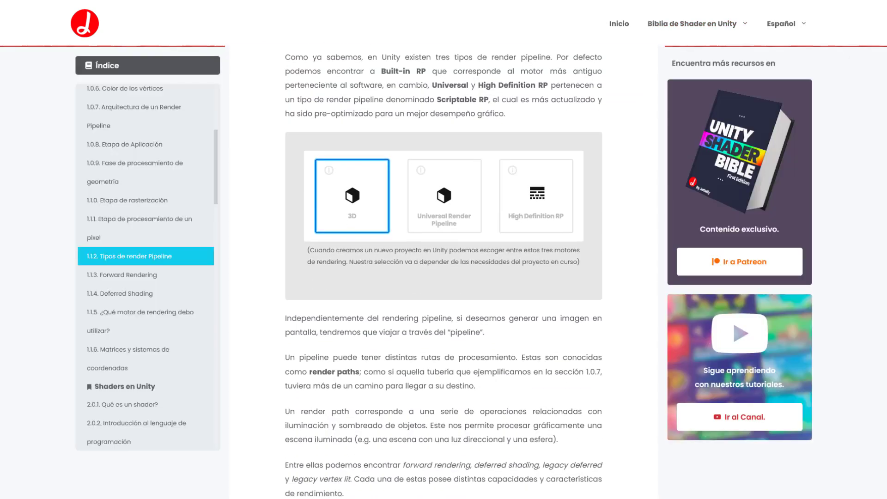
scroll(443, 272, down, 1)
scroll(444, 271, down, 1)
scroll(444, 271, down, 1)
scroll(443, 271, down, 1)
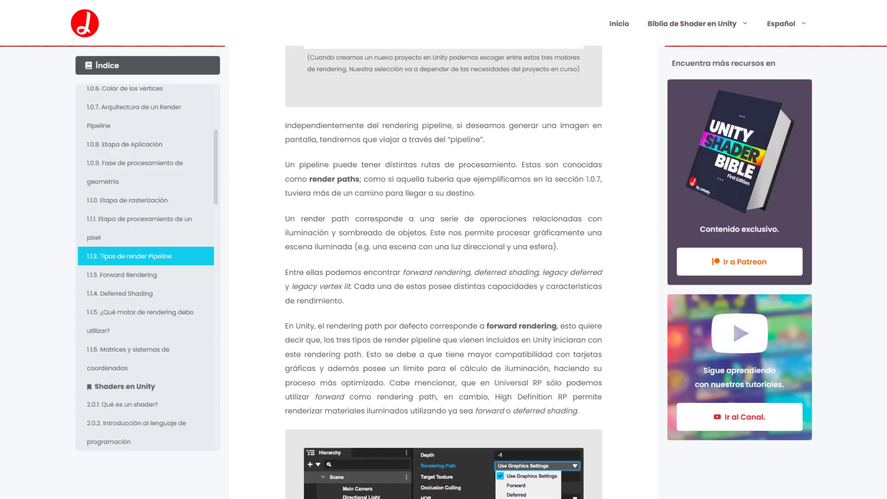
scroll(444, 272, down, 1)
scroll(444, 272, down, 1)
scroll(443, 272, down, 1)
scroll(444, 271, down, 1)
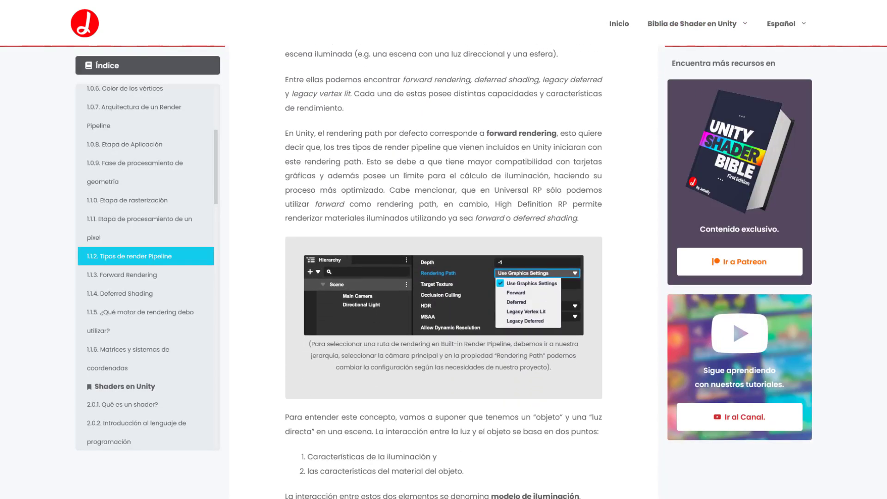
scroll(444, 272, down, 1)
scroll(443, 272, down, 1)
scroll(444, 271, down, 1)
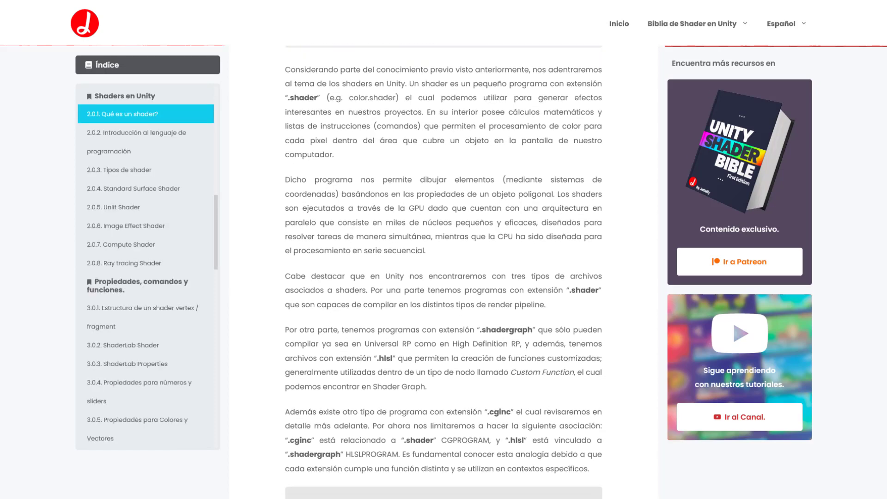
scroll(444, 271, down, 1)
scroll(444, 271, down, 1)
scroll(444, 272, down, 1)
scroll(444, 272, down, 1)
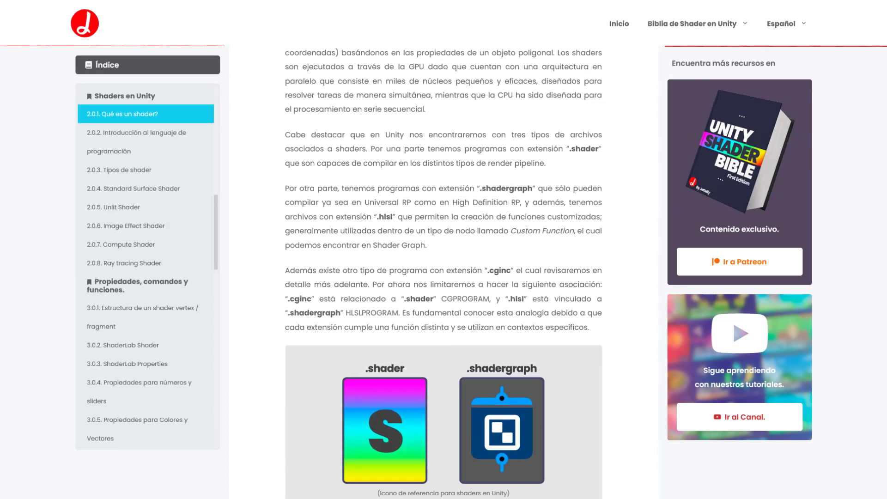
scroll(443, 271, down, 1)
scroll(443, 272, down, 1)
scroll(444, 272, down, 1)
scroll(444, 272, down, 1)
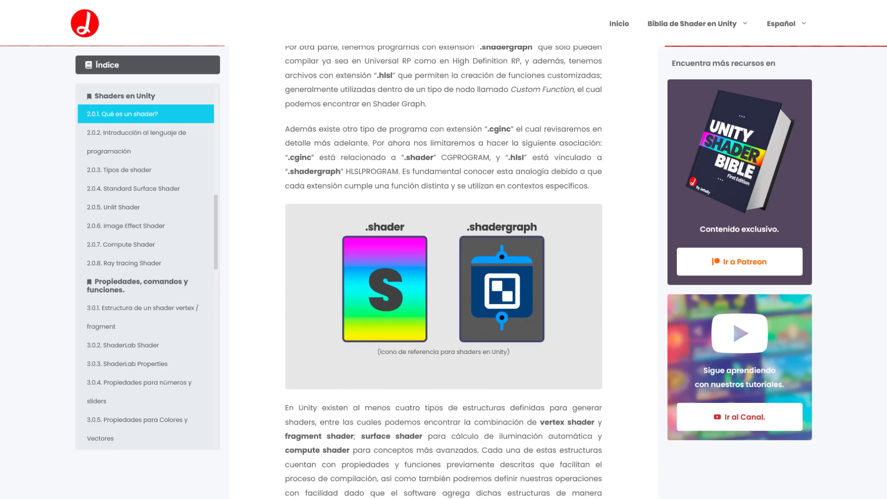
scroll(444, 272, down, 1)
scroll(444, 272, down, 1)
scroll(443, 271, down, 1)
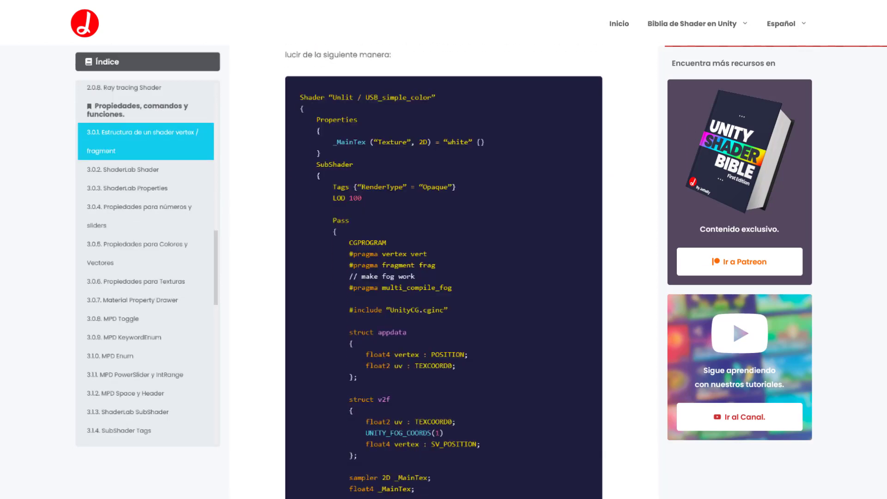
scroll(444, 272, down, 1)
scroll(444, 272, down, 1)
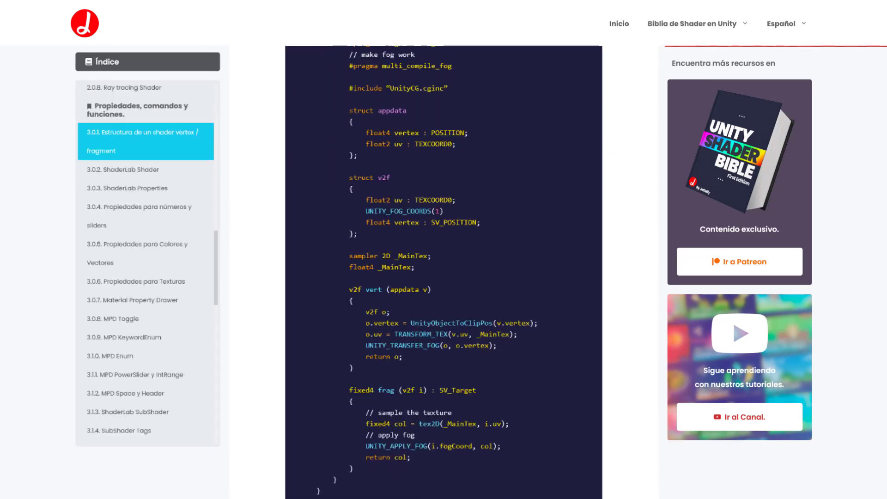
scroll(444, 272, down, 1)
scroll(444, 272, down, 1)
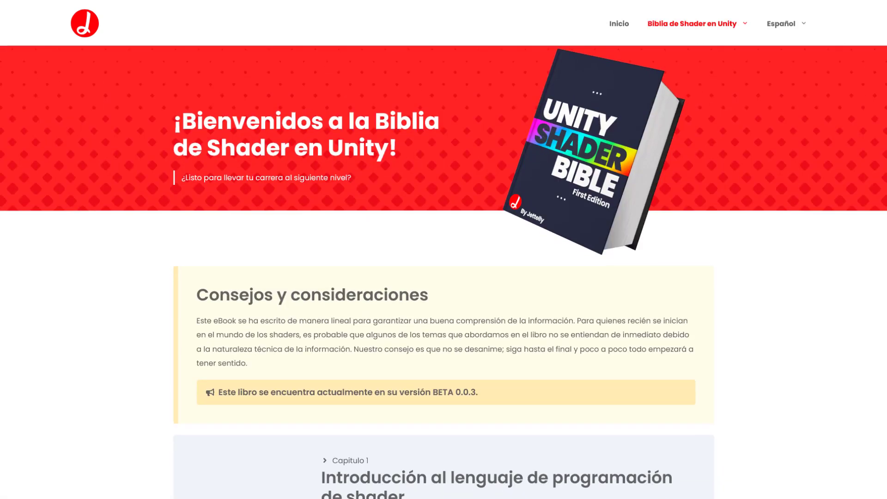
scroll(444, 272, down, 3)
scroll(444, 271, down, 3)
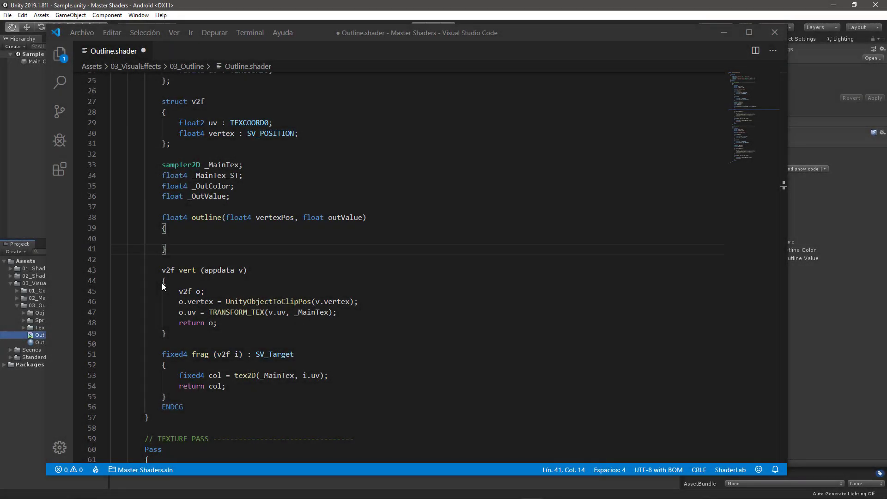
- Start a float4x4 scale matrix declaration inside the empty outline() function
click(230, 244)
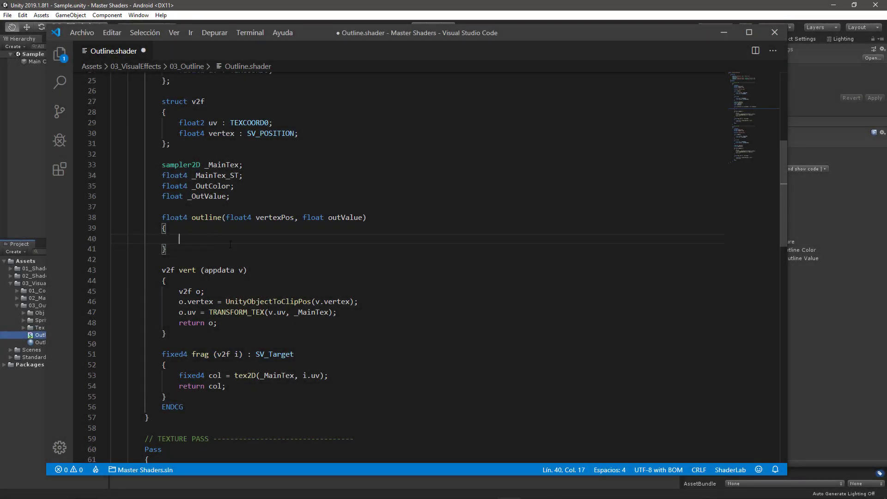
text(float4x4)
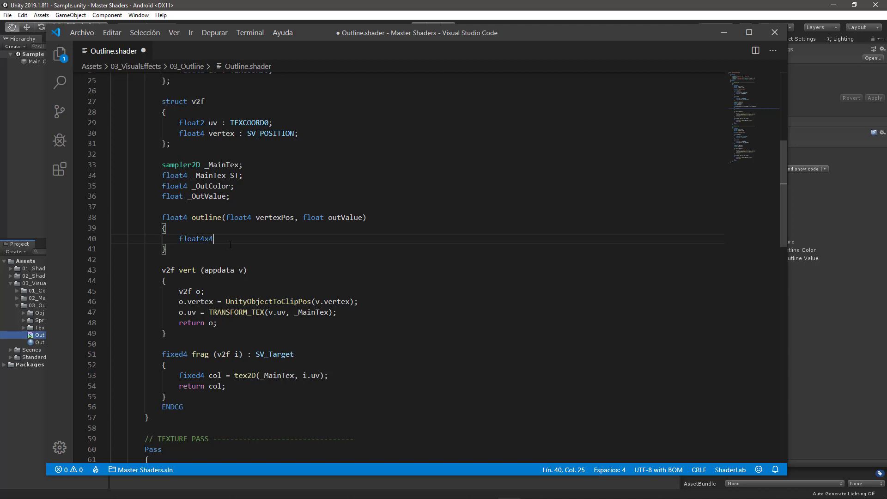
text( scale )
text(= fl)
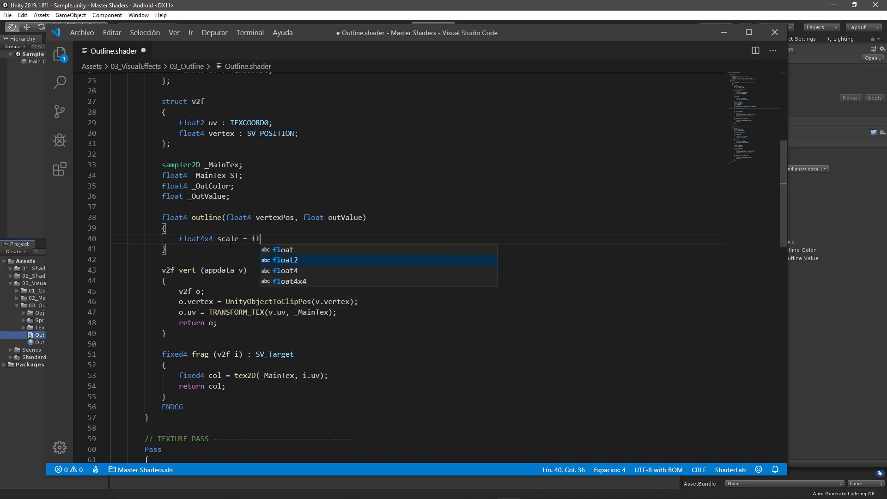
text(oat4x4)
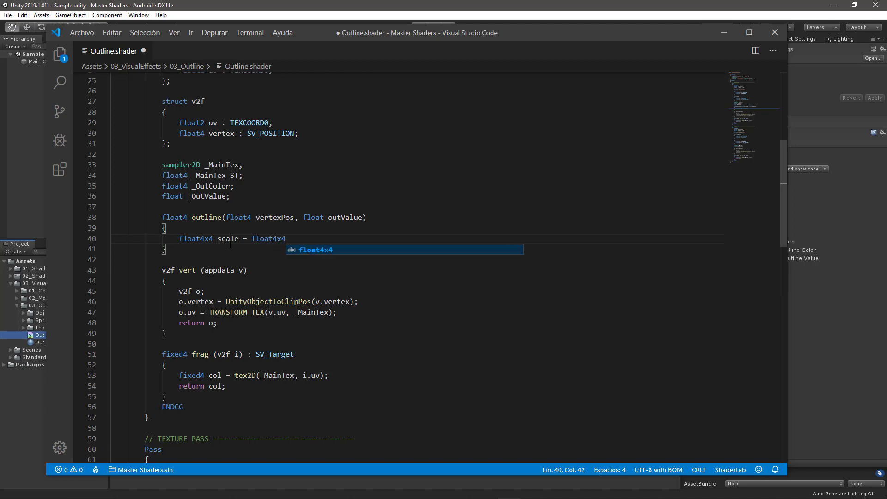
key(Escape)
text(())
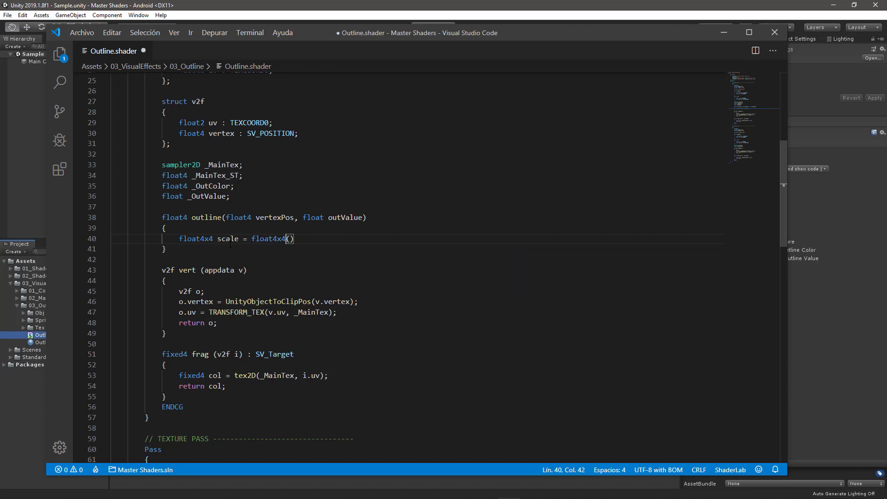
key(Return)
key(Right)
key(Return)
key(Return)
text(;)
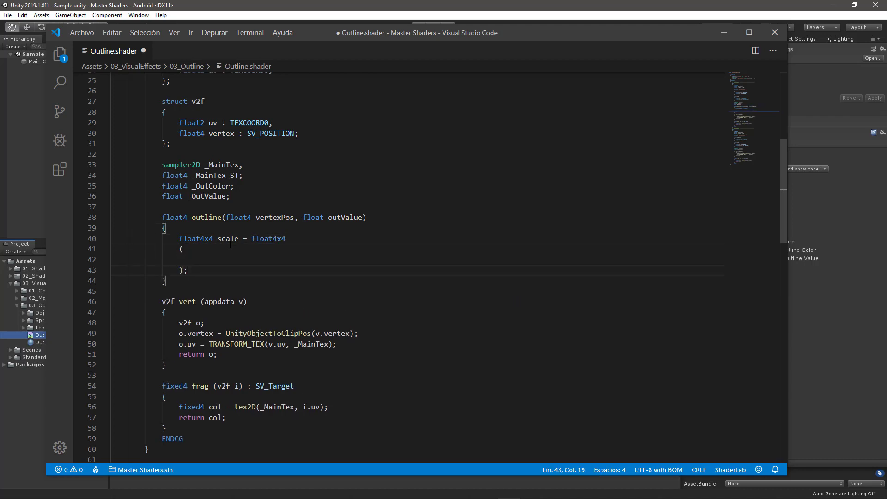
- Fill the scale matrix with identity rows, 1,0,0,0 through 0,0,0,1
click(248, 257)
text(1, 0, 0, 0)
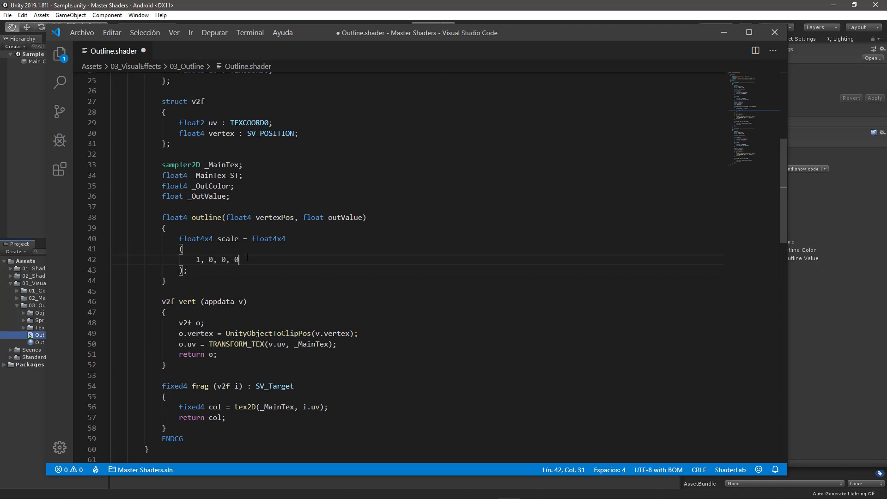
text(,)
key(Return)
text(0, 1)
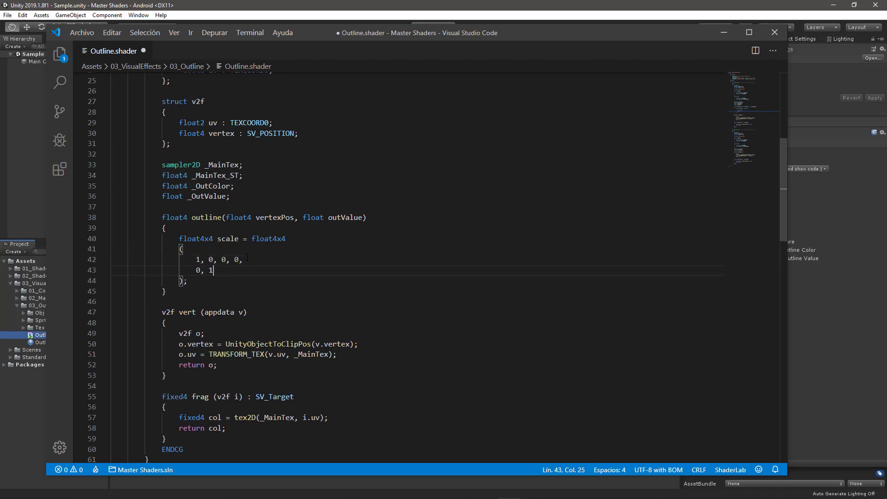
text(, 0, 0,)
key(Return)
text(0, 0, 1)
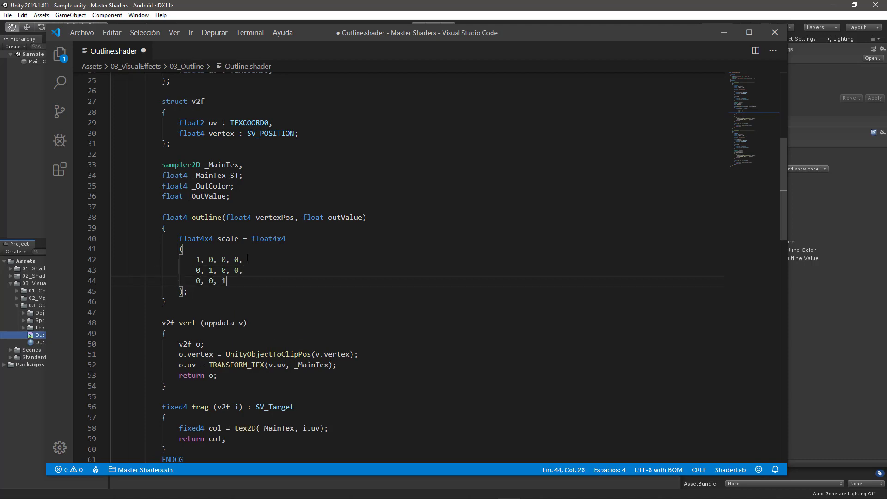
text(, 0,)
key(Return)
text(0)
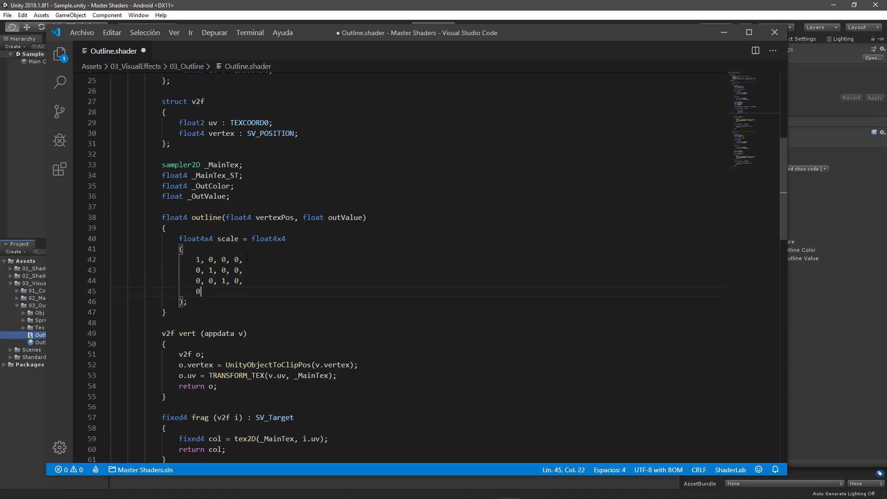
text(, 0, 0, 1)
- Add + outValue to each diagonal 1 of the scale matrix
scroll(249, 247, down, 1)
click(202, 232)
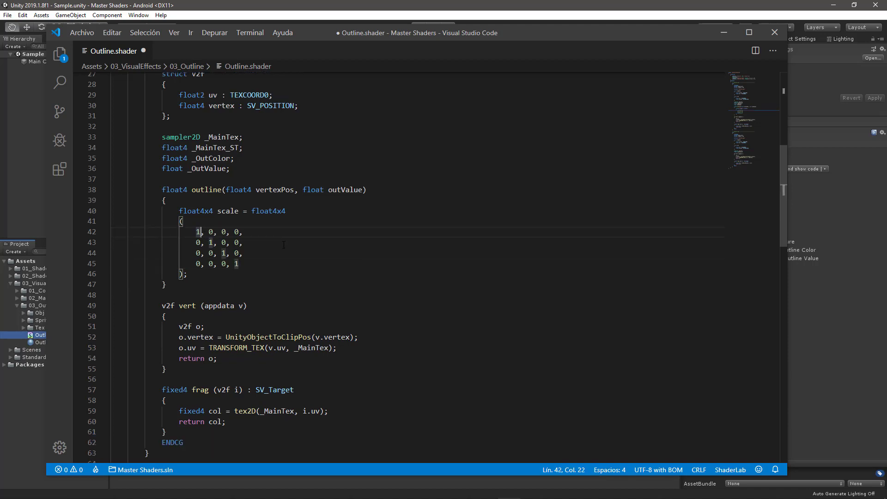
text(+ outValue)
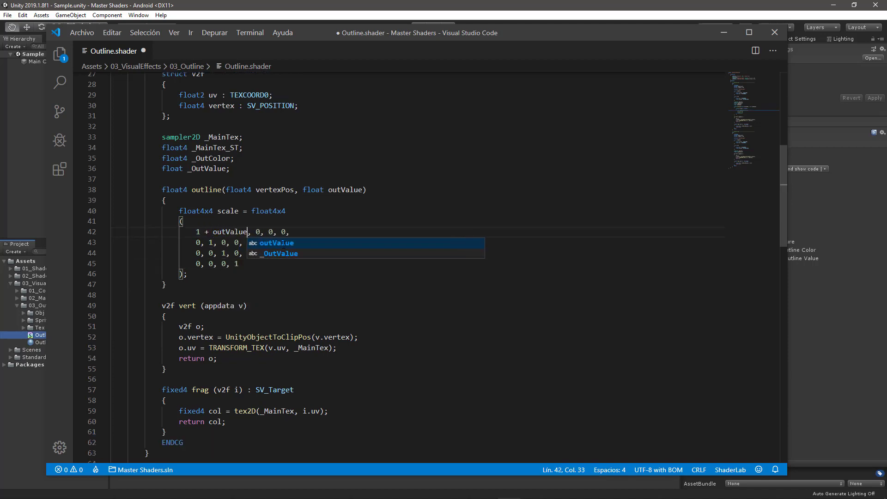
double_click(341, 190)
key(ctrl+c)
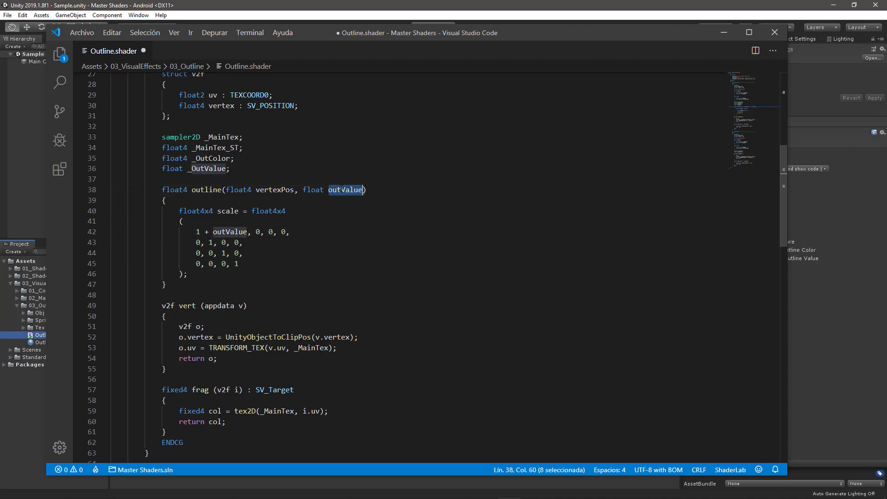
click(213, 242)
text(+)
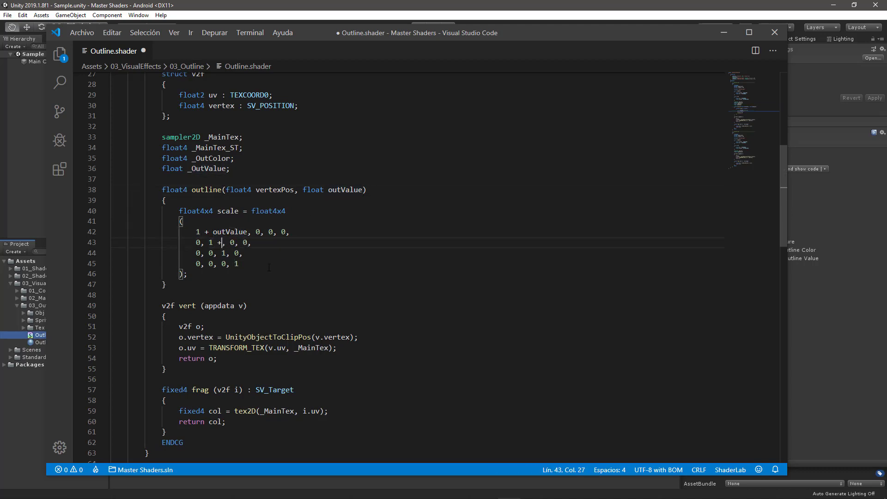
key(ctrl+v)
key(ctrl+Left)
key(Down)
text(+)
text( outValue)
key(Down)
text(+ )
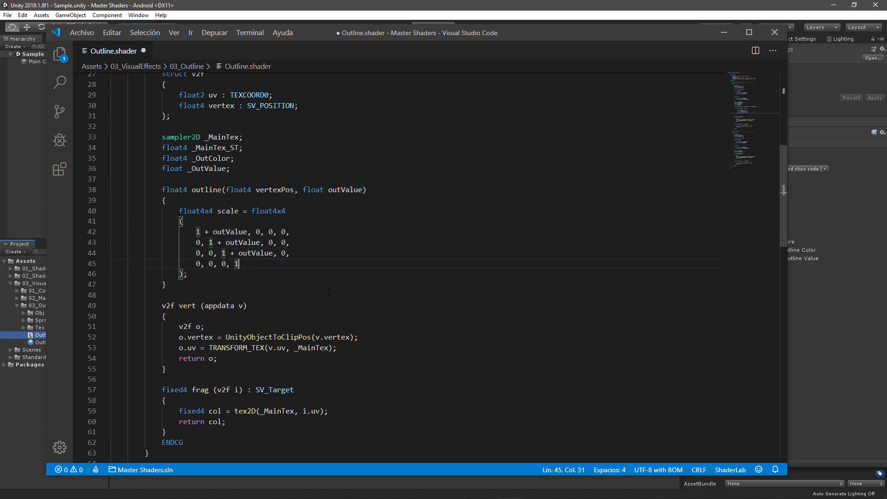
text(outValue)
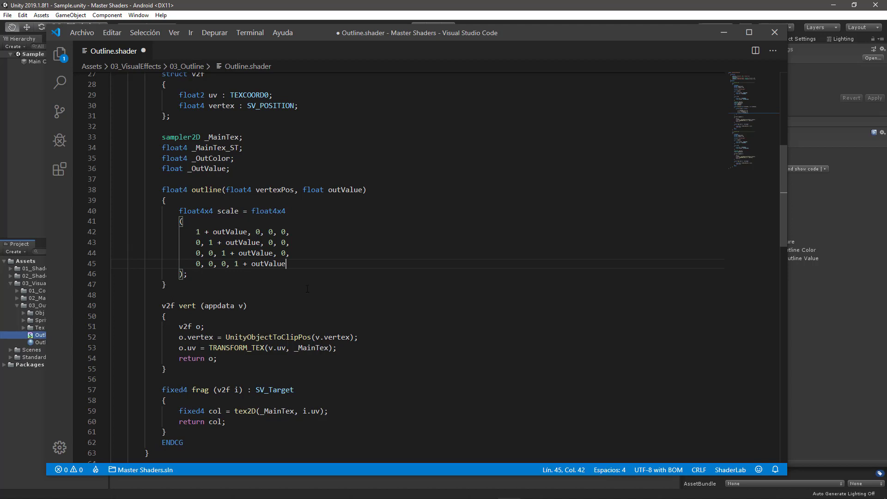
key(Down)
- End outline() with return mul(scale, vertexPos);
key(Return)
key(Return)
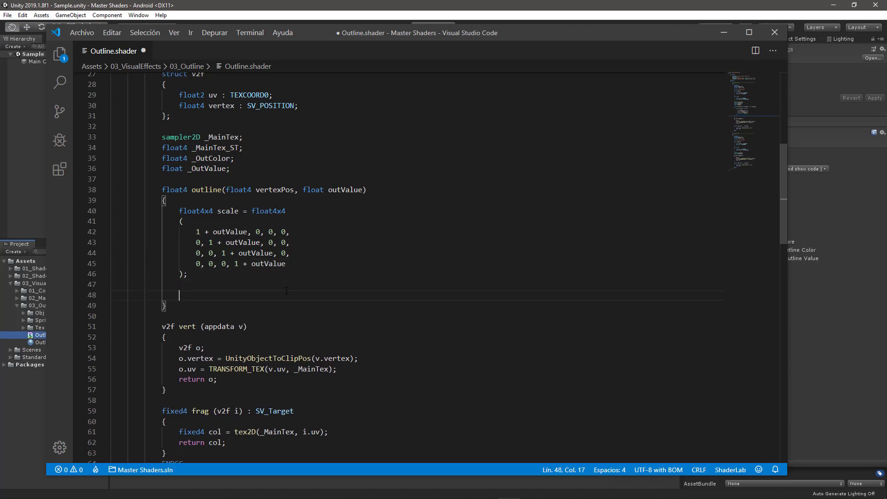
text(retu)
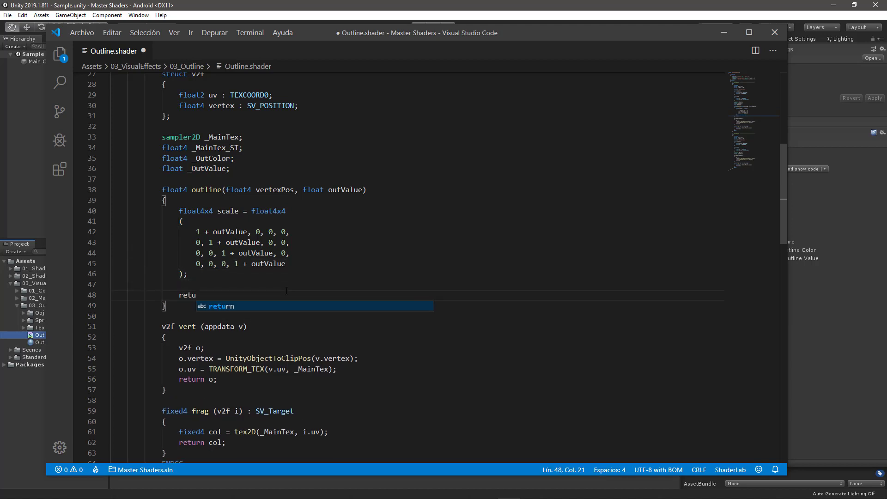
text(rn mu)
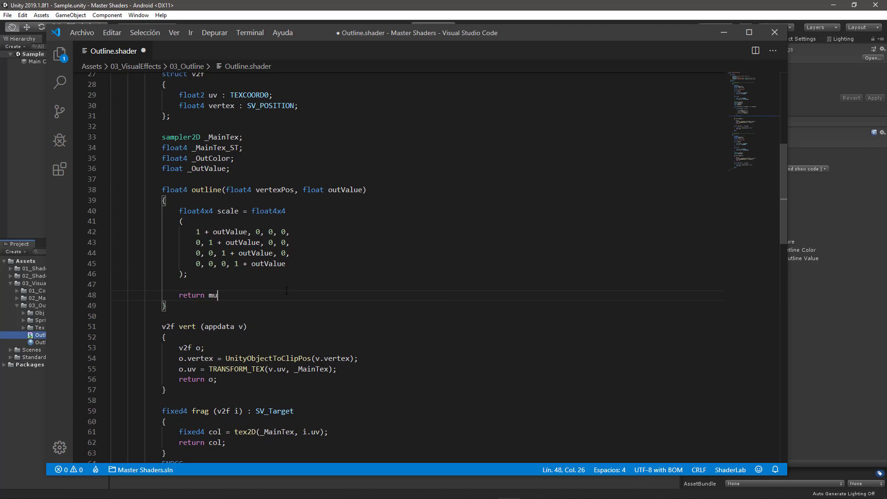
text(l())
text(scale, v)
text(ertexPos)
text(;)
drag(346, 253, 345, 243)
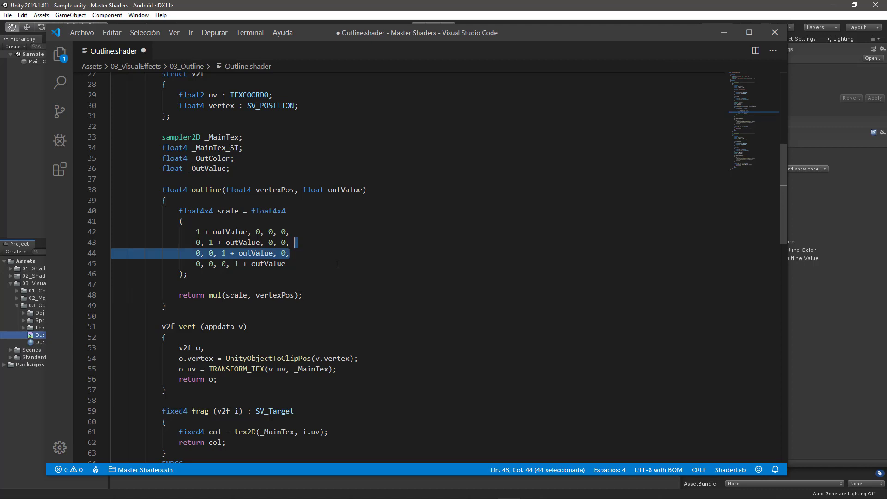
scroll(338, 264, down, 2)
scroll(291, 243, down, 2)
- Add float4 vertexPos = outline(v.vertex, _OutValue); below v2f o; in vert
click(235, 238)
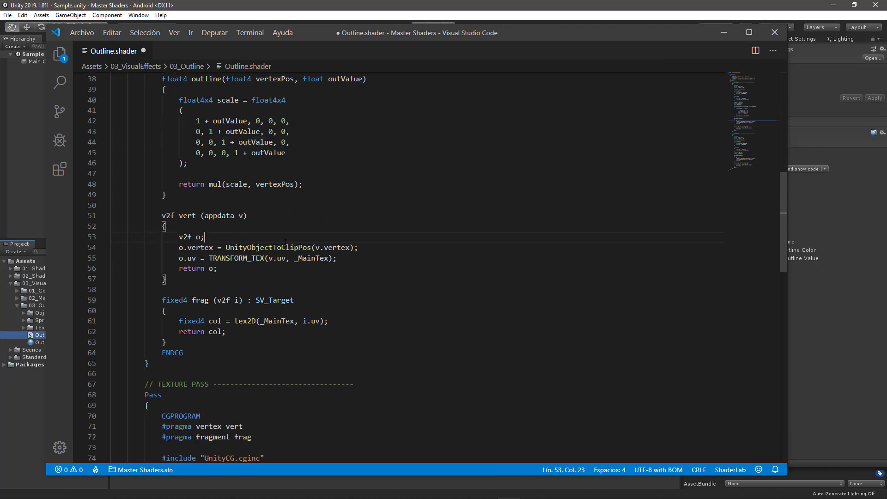
key(Return)
text(floa)
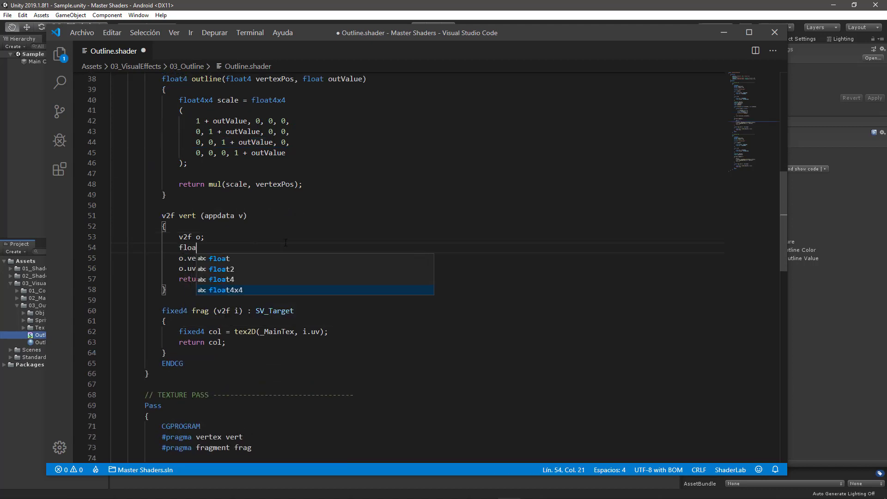
text(t4 )
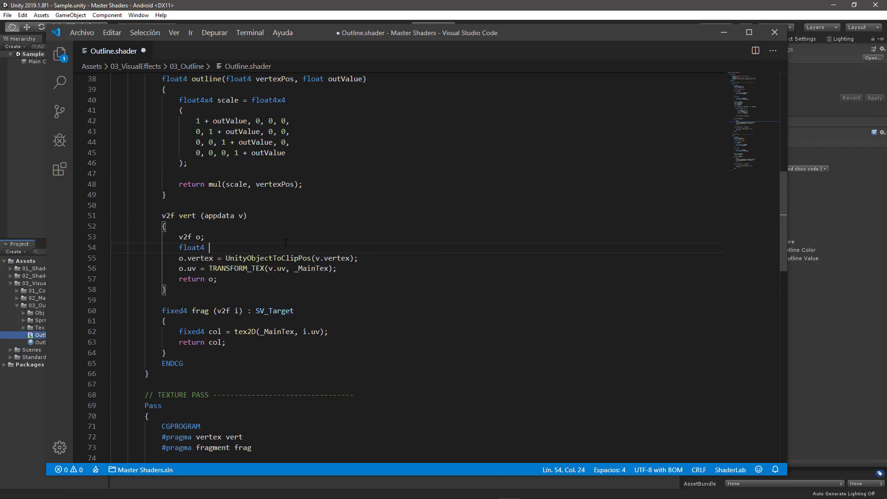
text(vertex)
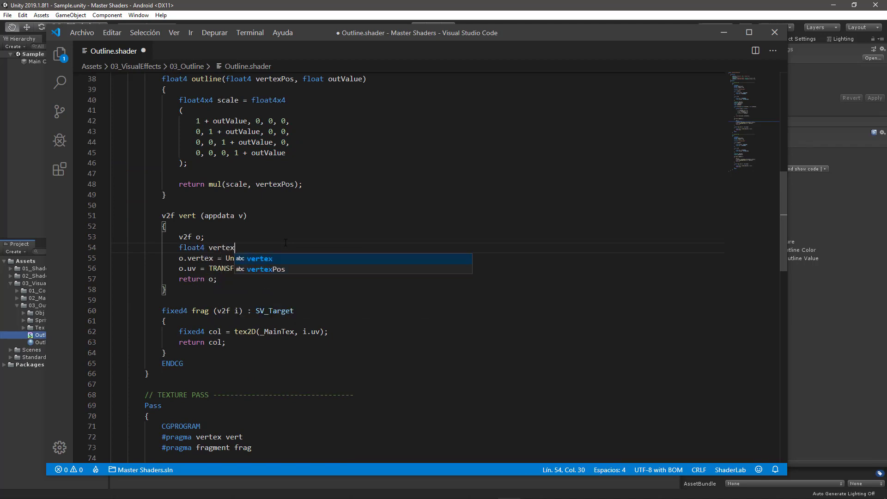
text(Pos = )
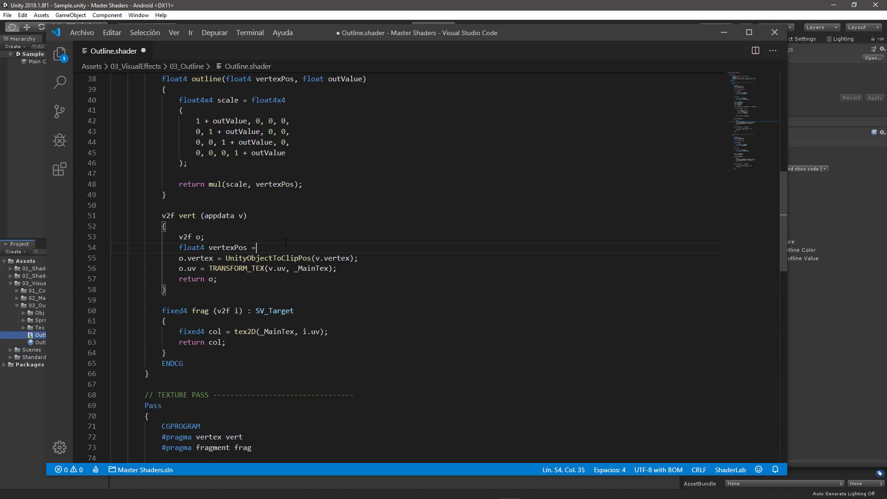
text(outline)
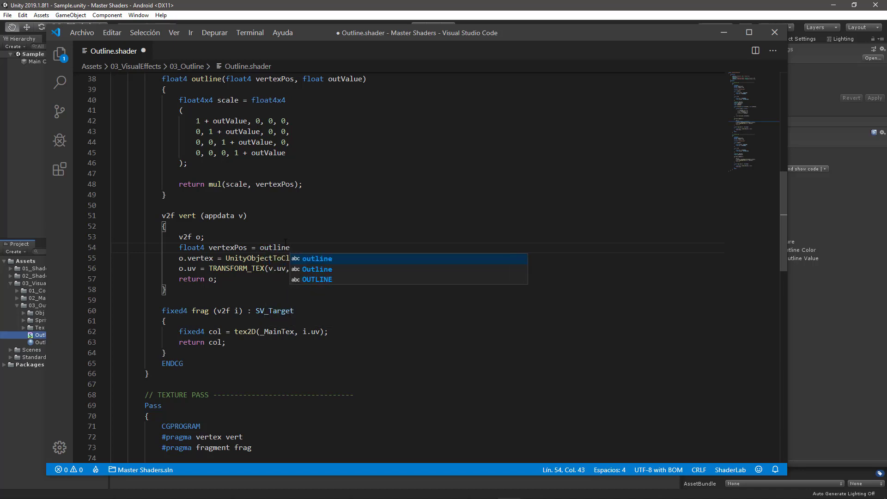
text(())
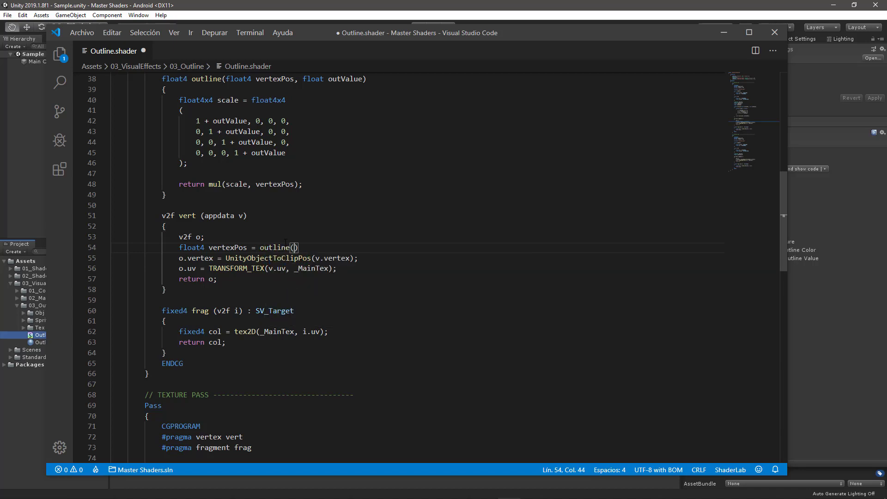
text(v.)
text(vertex, )
text(_out)
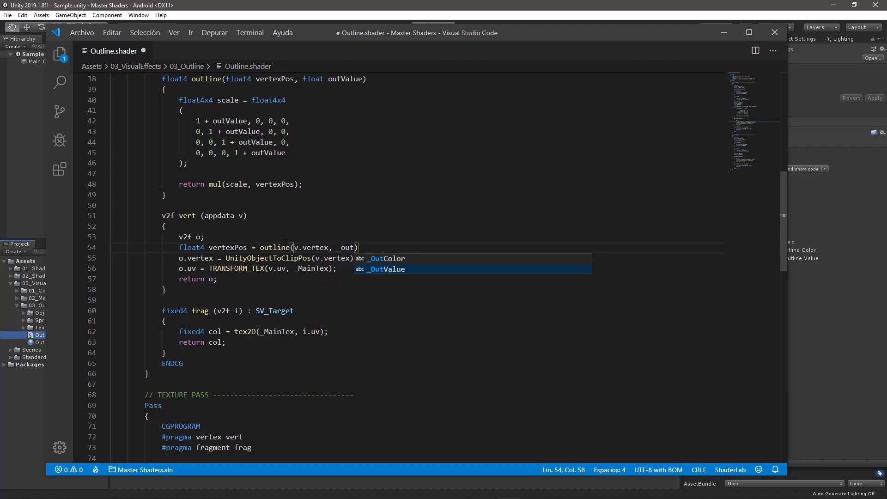
key(Return)
text())
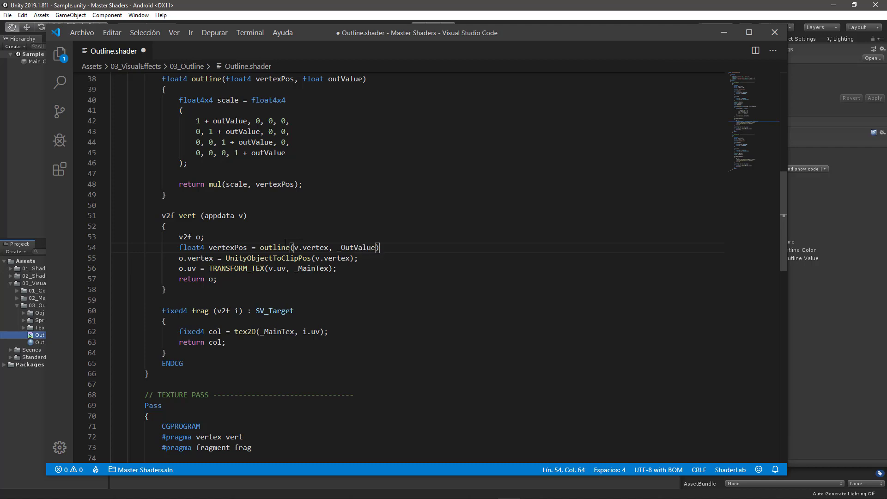
text(;)
- Pass vertexPos to UnityObjectToClipPos instead of v.vertex and save the shader
double_click(231, 247)
key(ctrl+c)
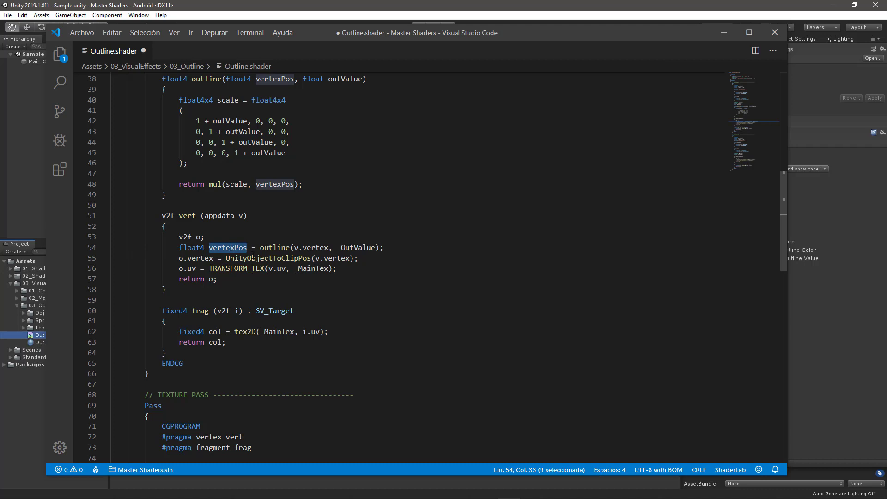
click(350, 257)
key(BackSpace)
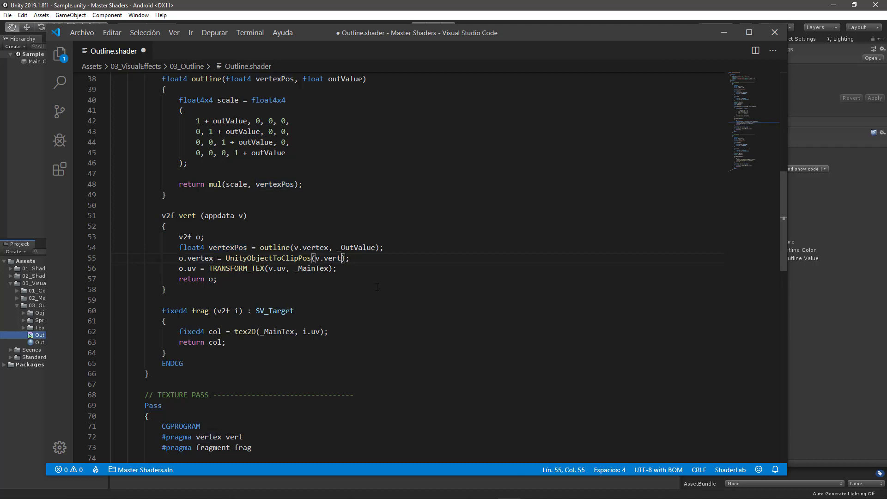
key(BackSpace)
key(BackSpace)
key(BackSpace)
key(BackSpace)
key(BackSpace)
key(BackSpace)
key(ctrl+v)
click(422, 289)
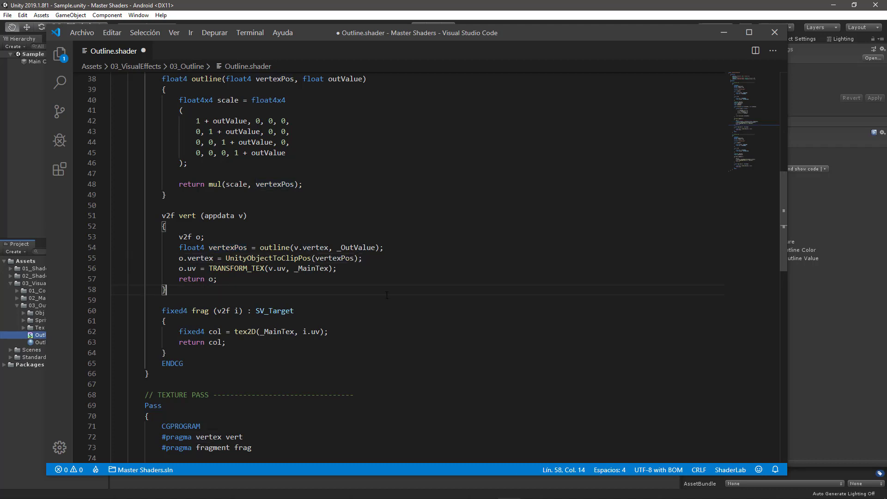
key(ctrl+s)
click(433, 258)
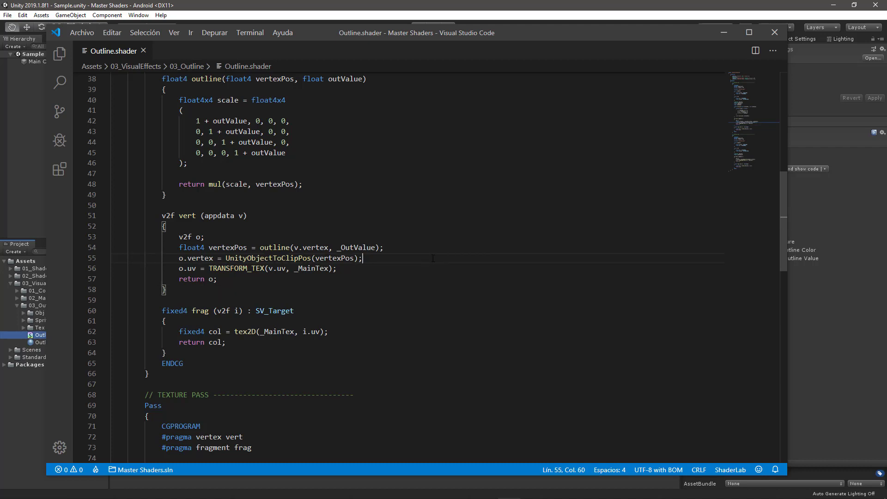
click(44, 349)
- Assign the Jettelly > Outline shader to the Outline material
click(44, 349)
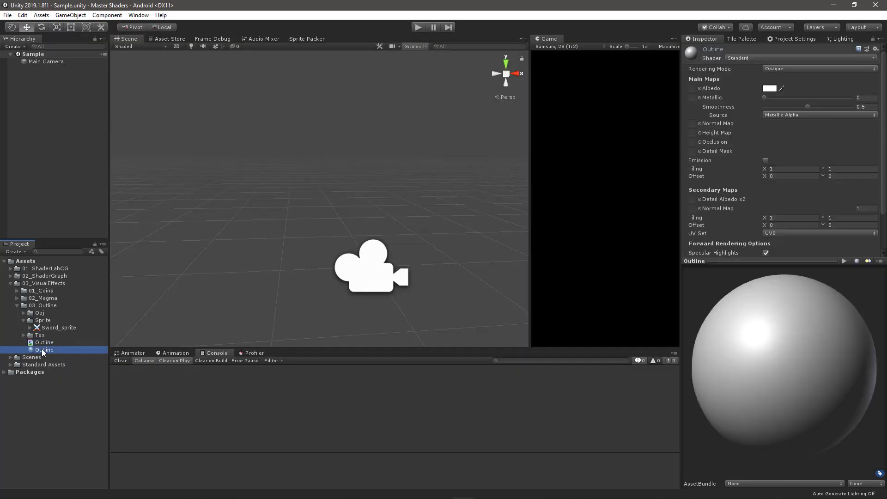
click(749, 58)
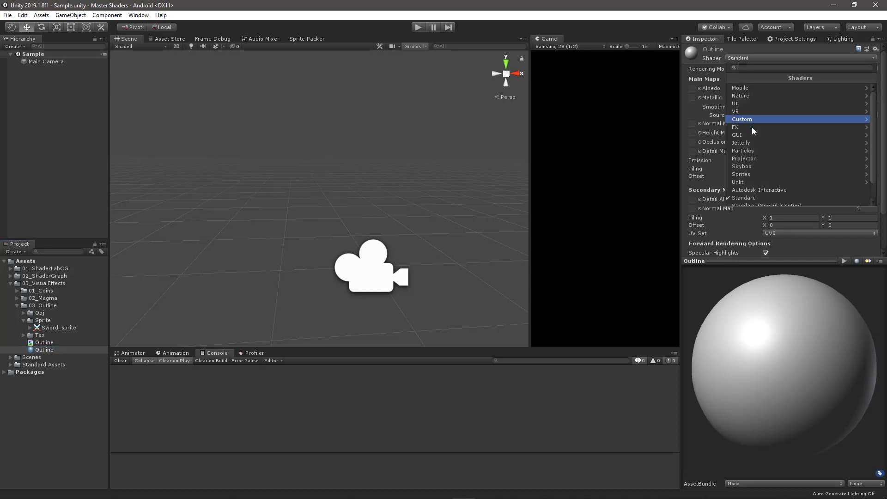
click(749, 141)
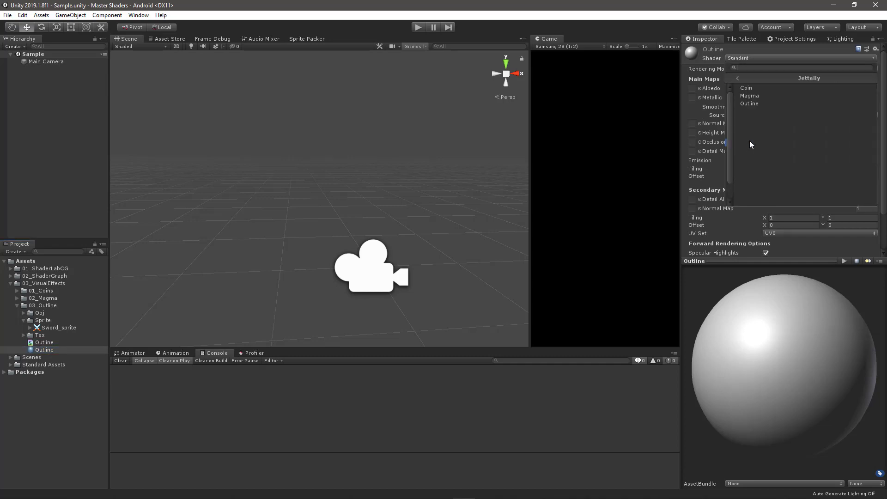
click(749, 103)
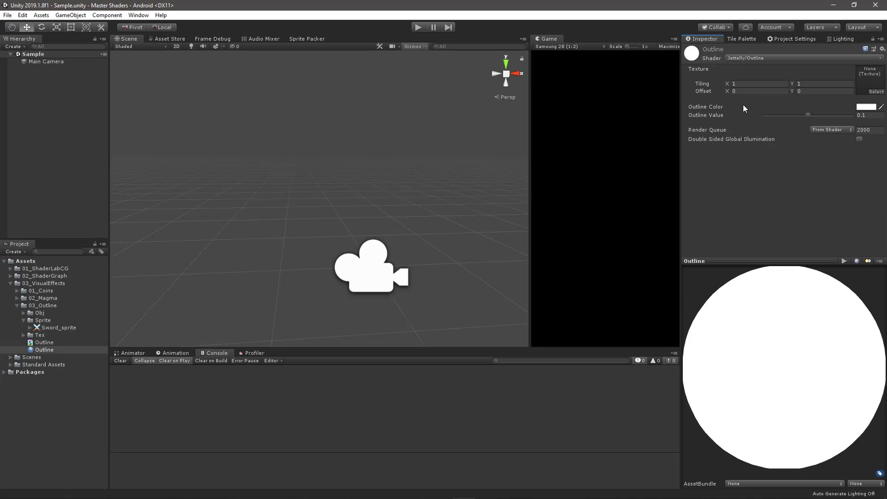
- Add Chest_mesh at the origin, Ball_mesh, and a new 2D Sprite to the scene
click(24, 313)
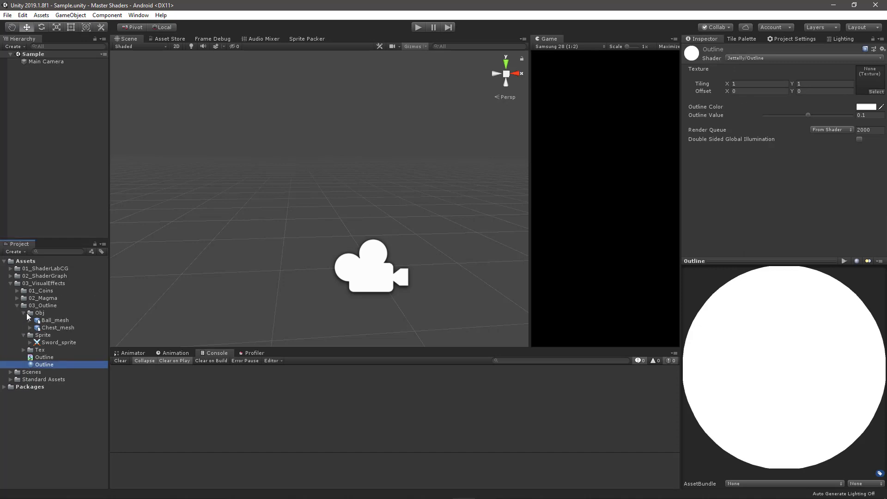
drag(59, 328, 71, 126)
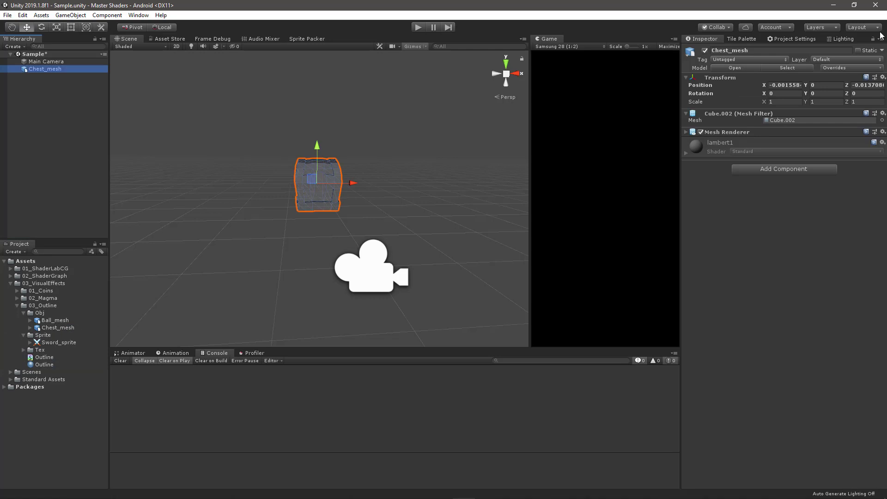
click(883, 77)
click(805, 88)
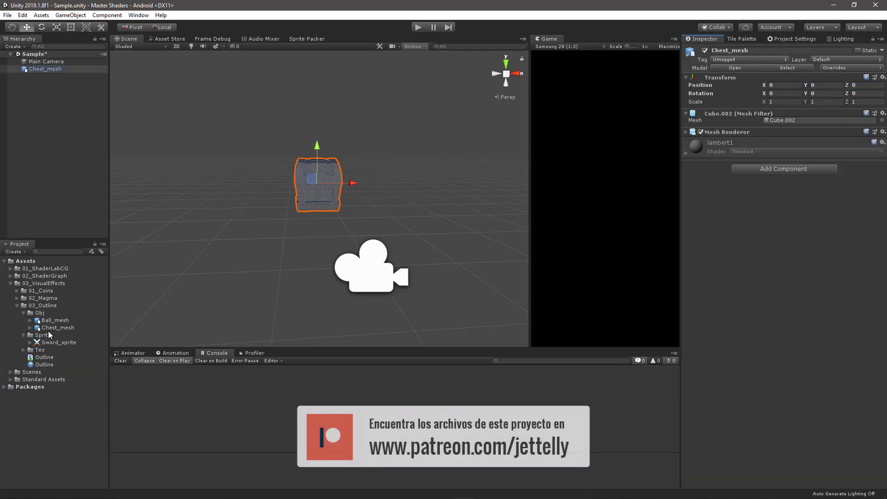
drag(55, 321, 37, 132)
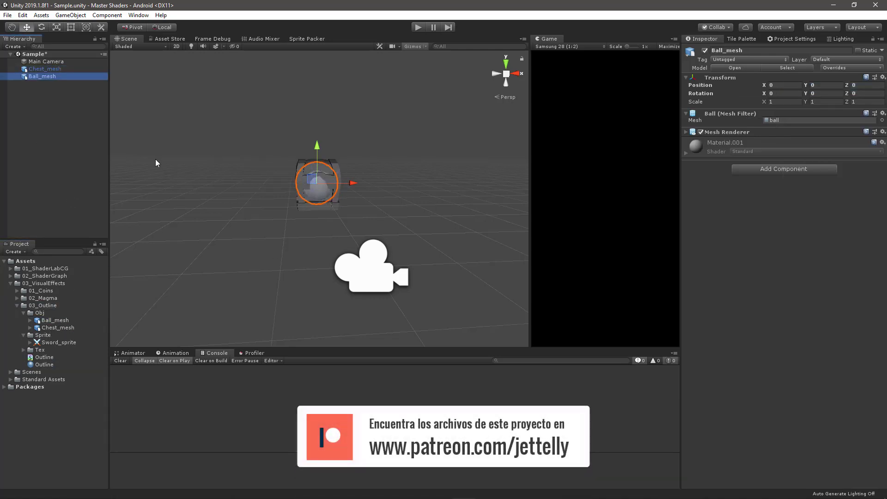
right_click(49, 99)
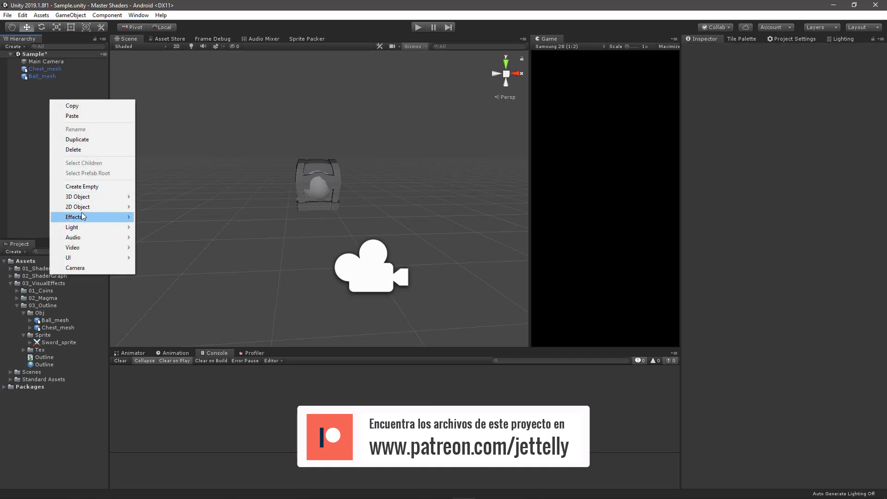
mouse_move(80, 210)
click(171, 206)
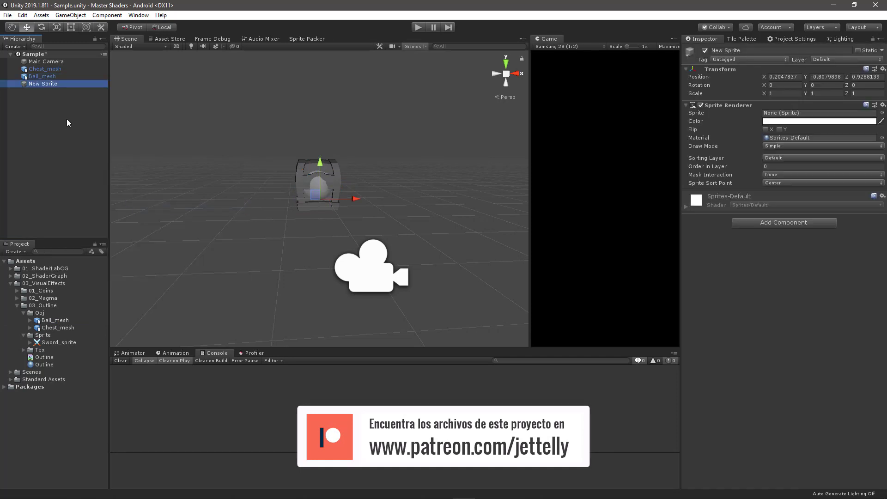
- Raise the chest above the ball and move the New Sprite down below it
click(45, 77)
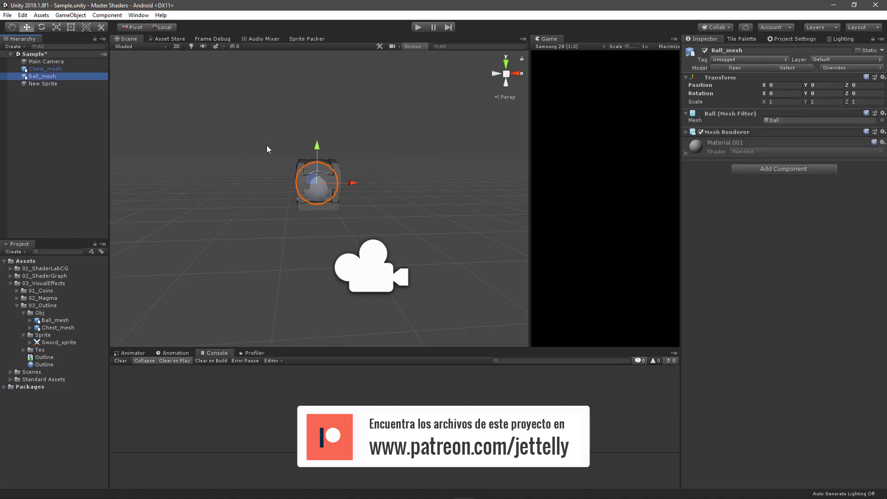
click(69, 70)
drag(316, 147, 321, 65)
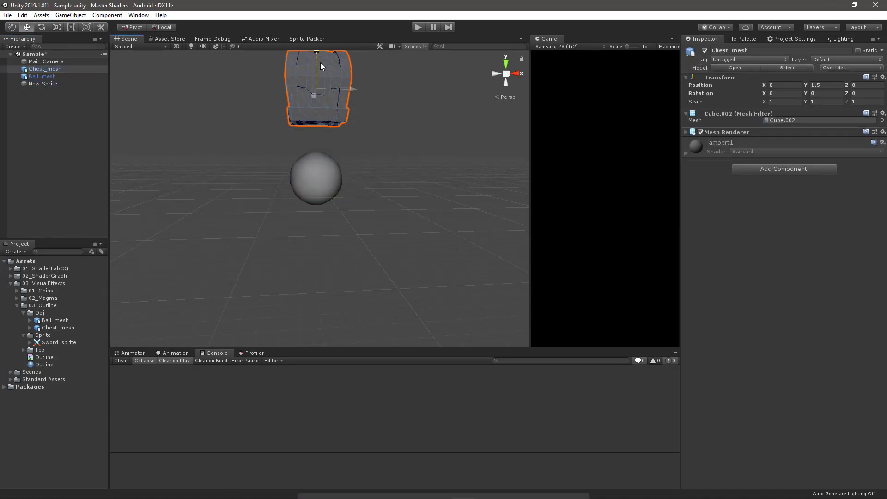
click(232, 153)
drag(323, 163, 321, 206)
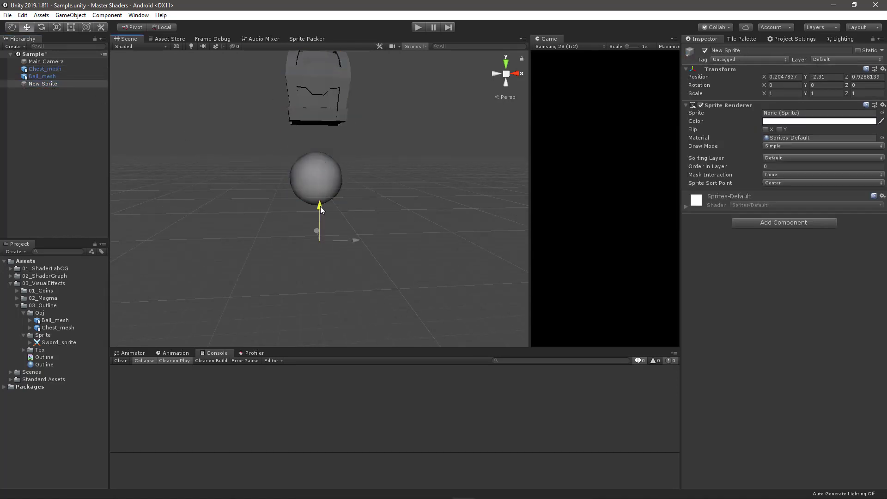
alt+drag(356, 265, 342, 260)
- Rename the Outline material to Outline_Chest and duplicate it twice
click(54, 365)
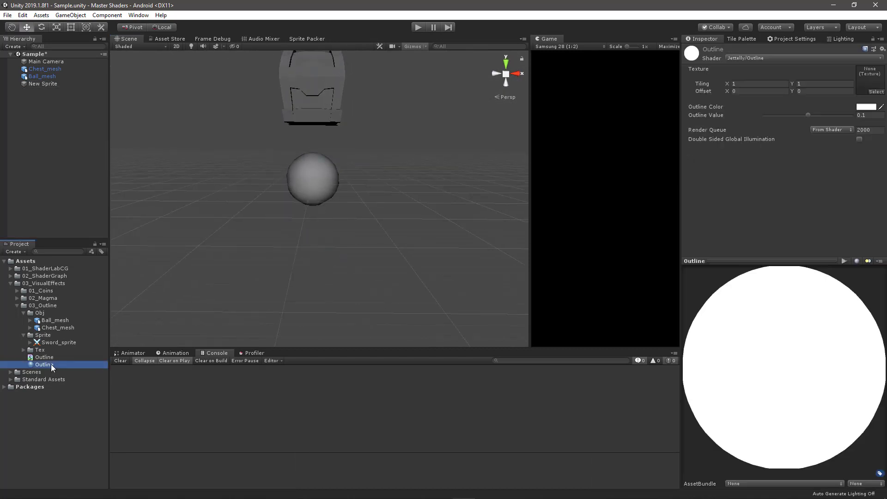
click(65, 364)
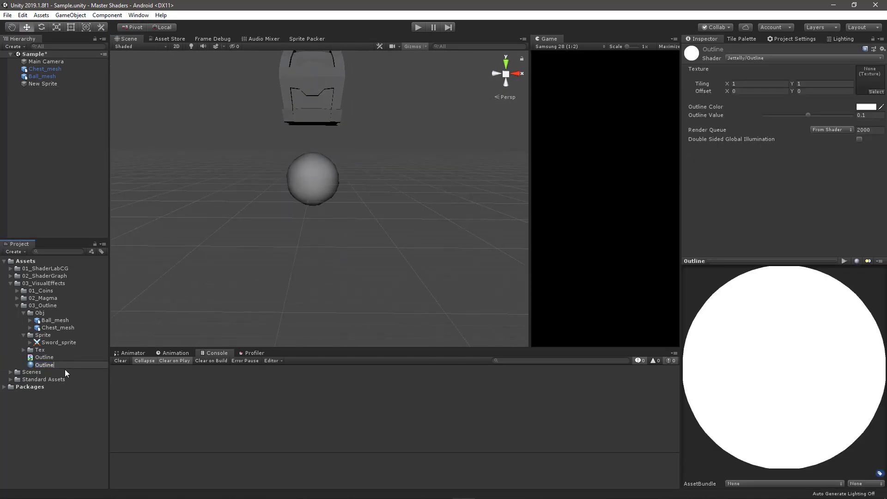
text(_Chest)
key(Return)
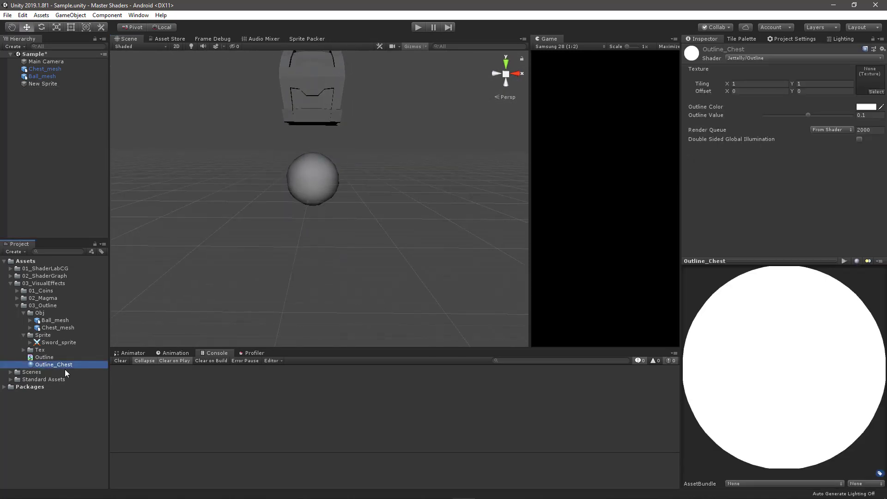
key(ctrl+d)
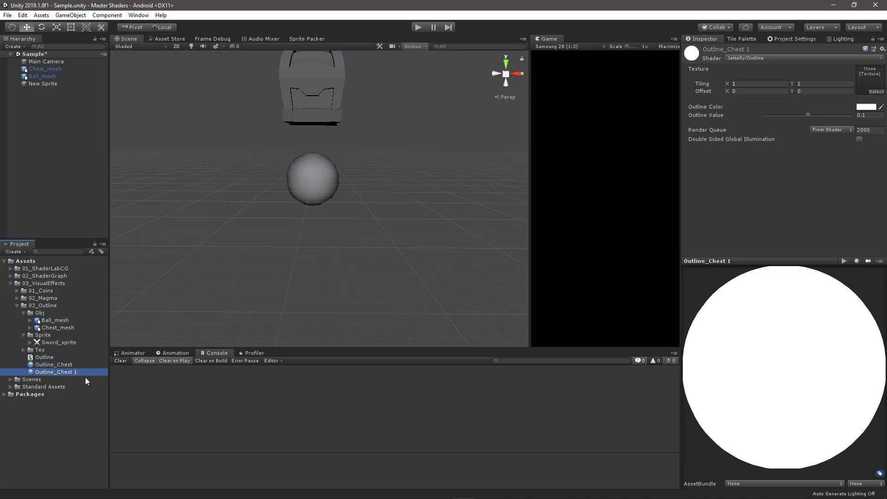
key(ctrl+d)
- Name the two material copies Outline_Ball and Outline_Sword
click(67, 372)
click(80, 371)
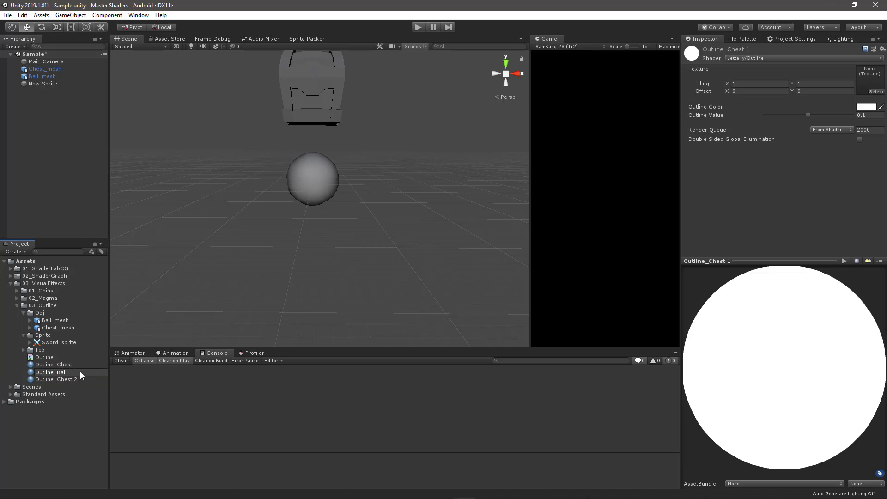
key(Return)
click(65, 379)
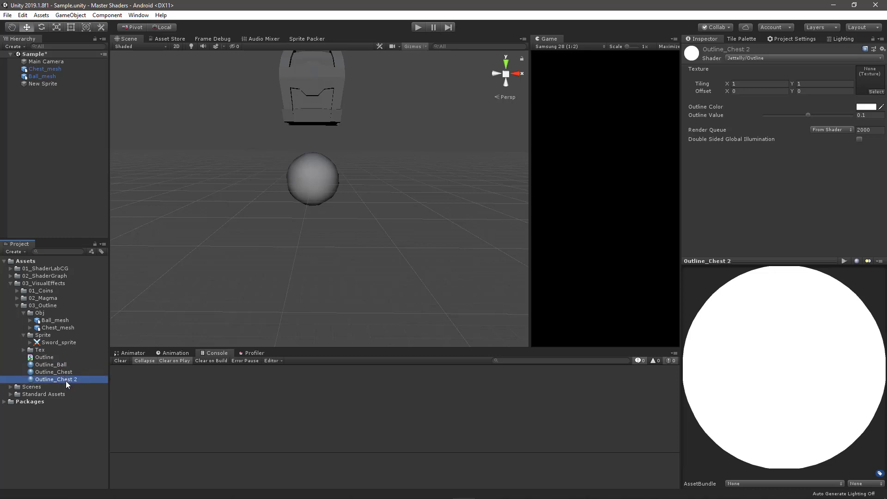
click(79, 381)
text(Sword)
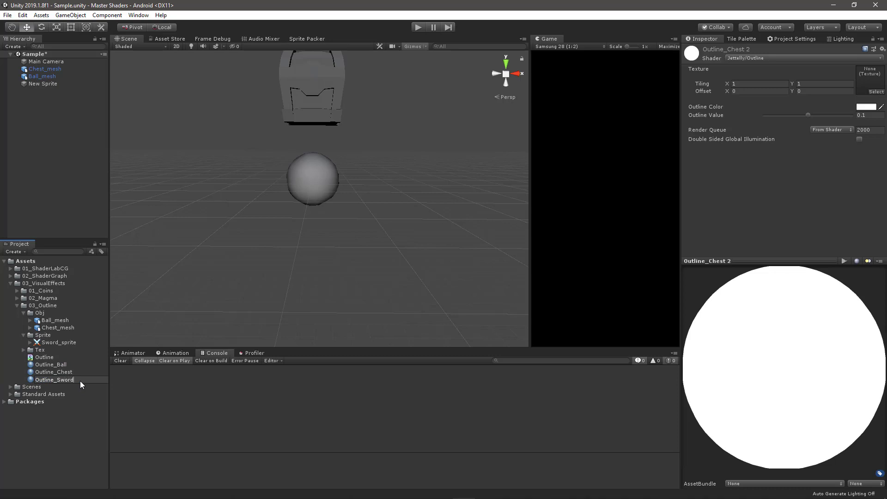
key(Return)
click(49, 365)
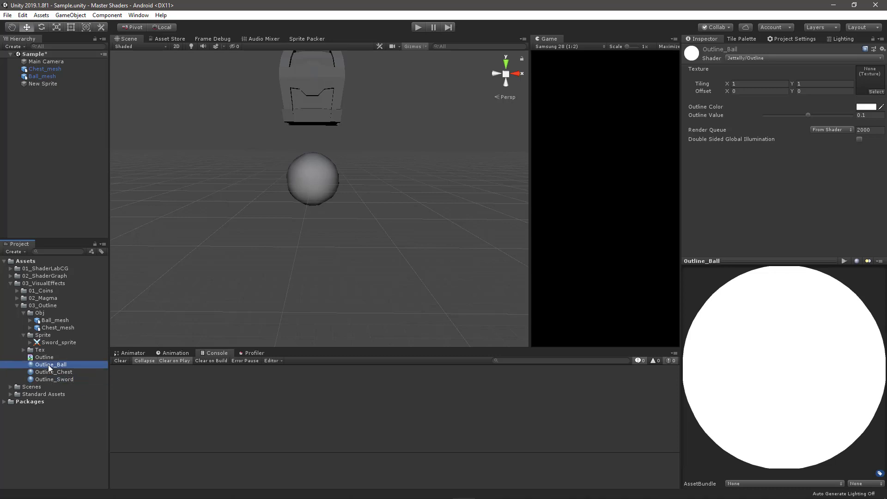
click(24, 350)
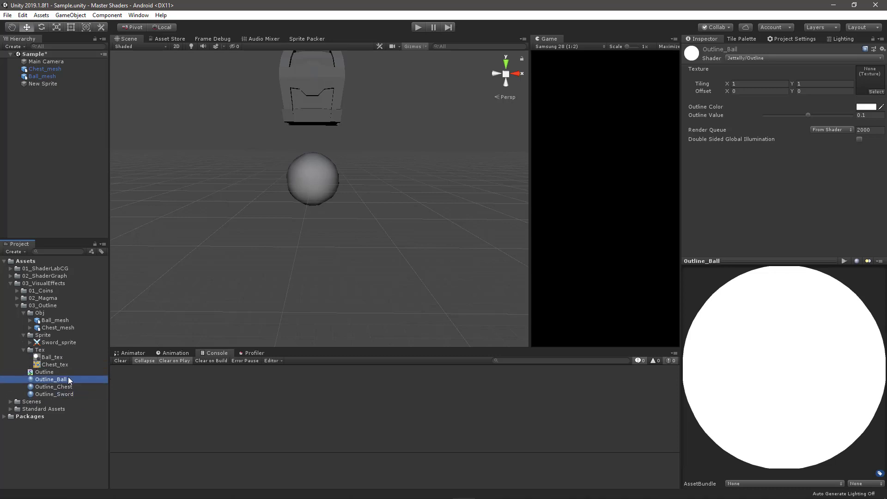
- Put Ball_tex in Outline_Ball and Chest_tex in Outline_Chest, then apply each to its object
mouse_move(52, 358)
mouse_down()
mouse_move(864, 59)
mouse_move(869, 77)
mouse_up()
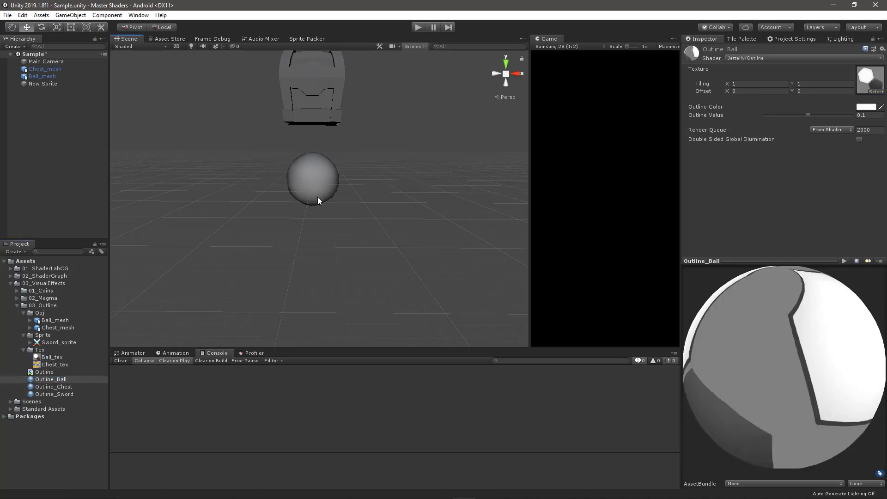
drag(48, 381, 317, 196)
click(52, 387)
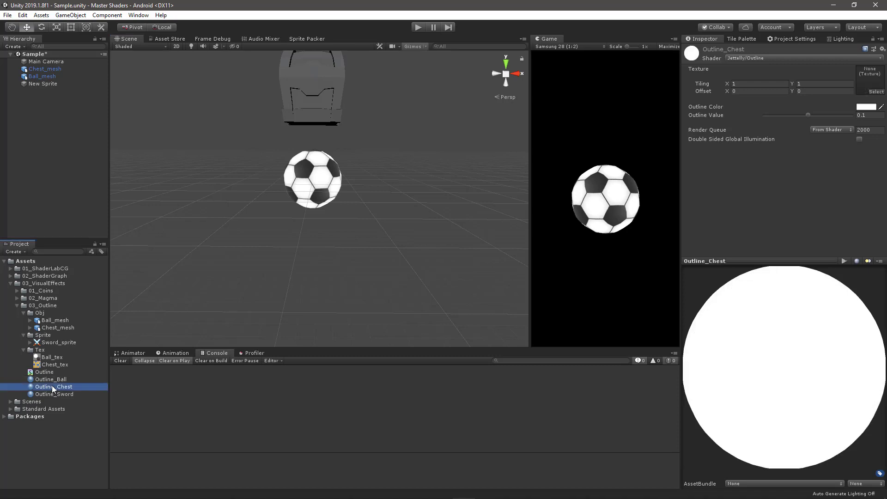
drag(46, 365, 870, 80)
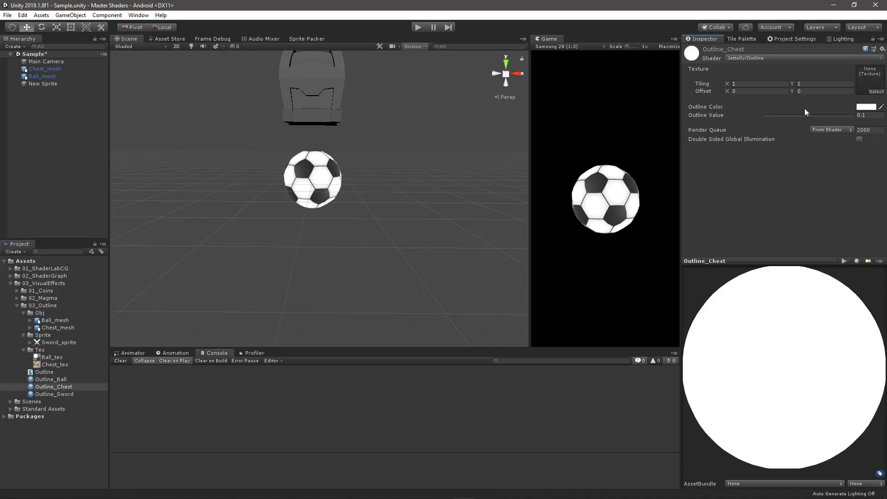
drag(52, 387, 301, 99)
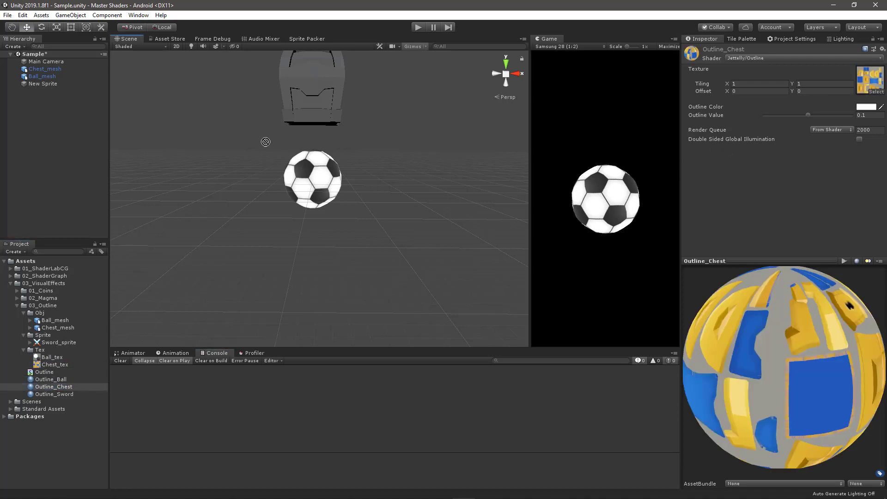
click(54, 85)
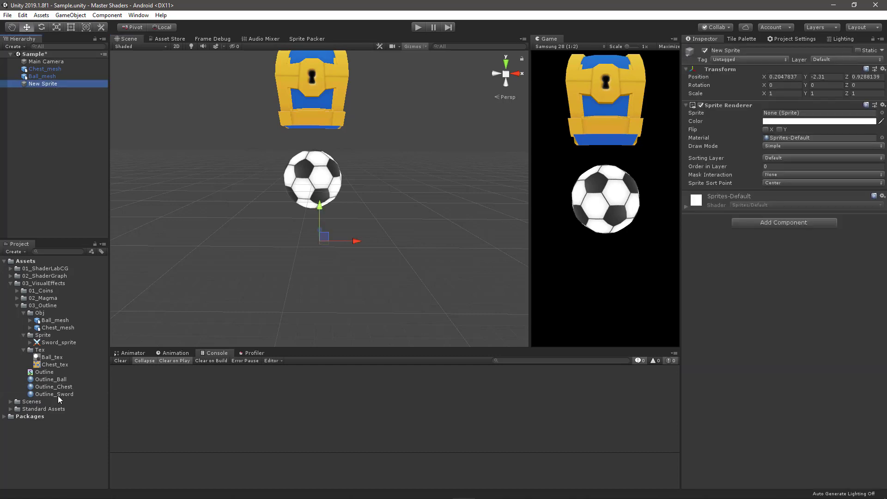
- Give the New Sprite the Outline_Sword material and the Sword_sprite image
drag(51, 395, 795, 138)
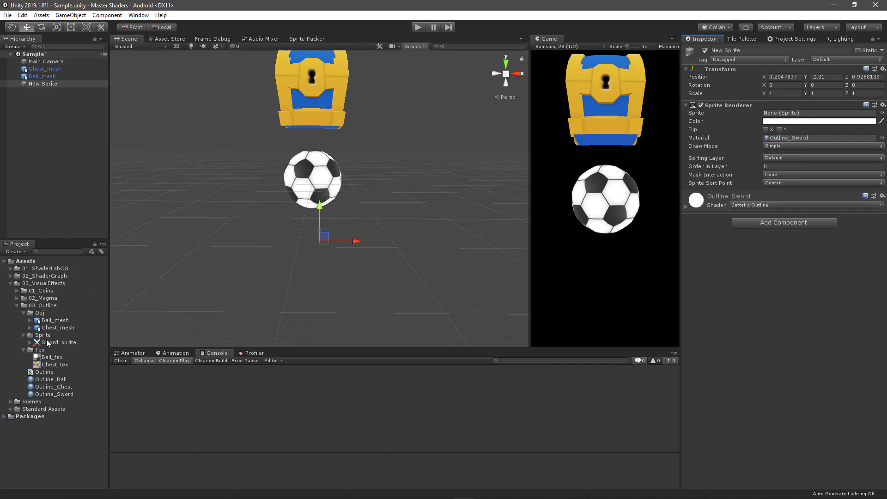
drag(53, 343, 779, 118)
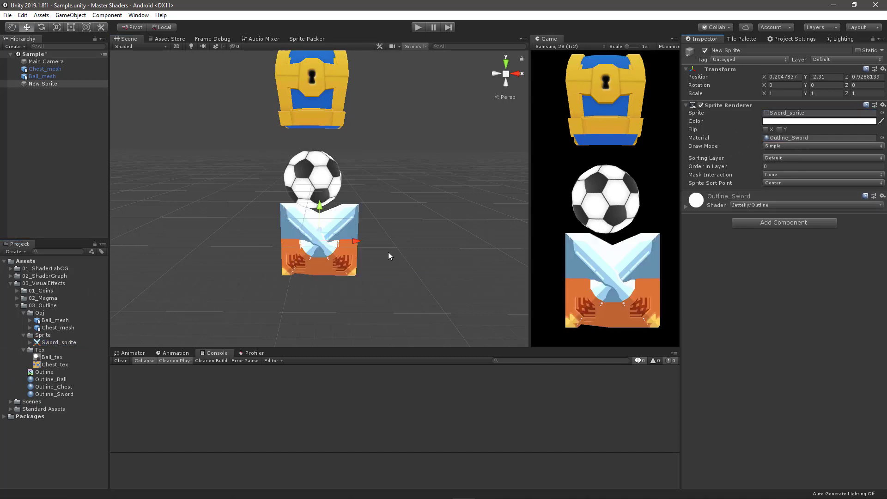
click(56, 343)
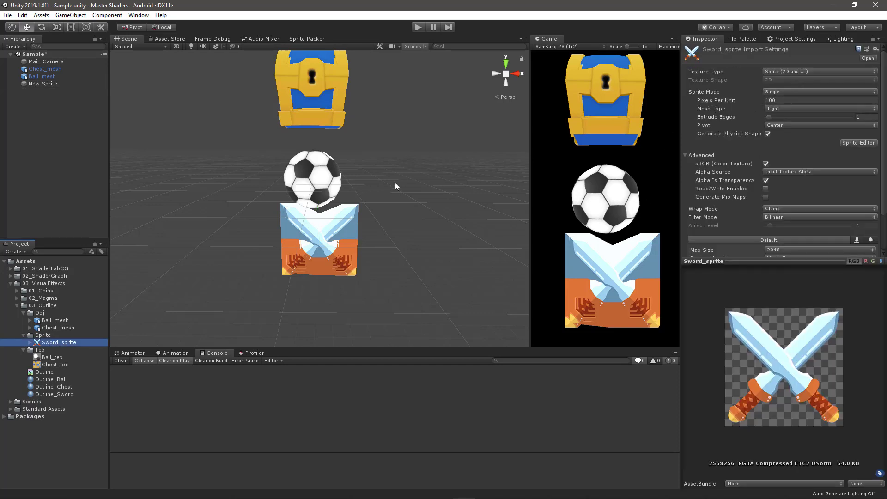
- Reset the sword sprite's position, then move it down to about Y -2.29
mouse_move(395, 182)
alt+mouse_down()
mouse_move(396, 161)
mouse_move(339, 238)
alt+mouse_up()
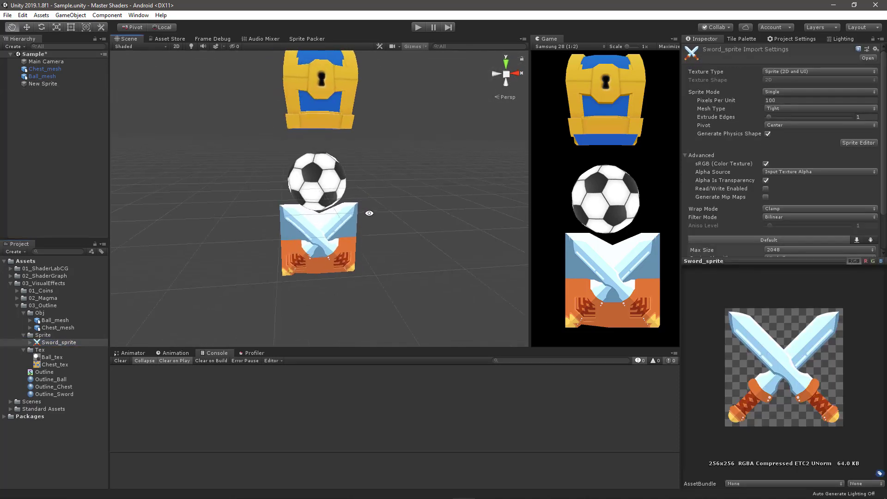
click(322, 238)
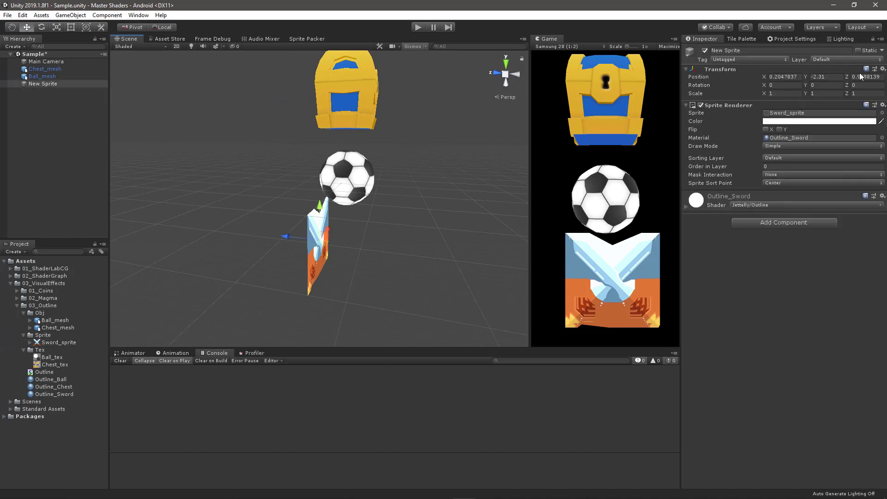
click(883, 69)
click(804, 79)
mouse_move(348, 140)
mouse_down()
mouse_move(346, 211)
mouse_move(192, 215)
mouse_up()
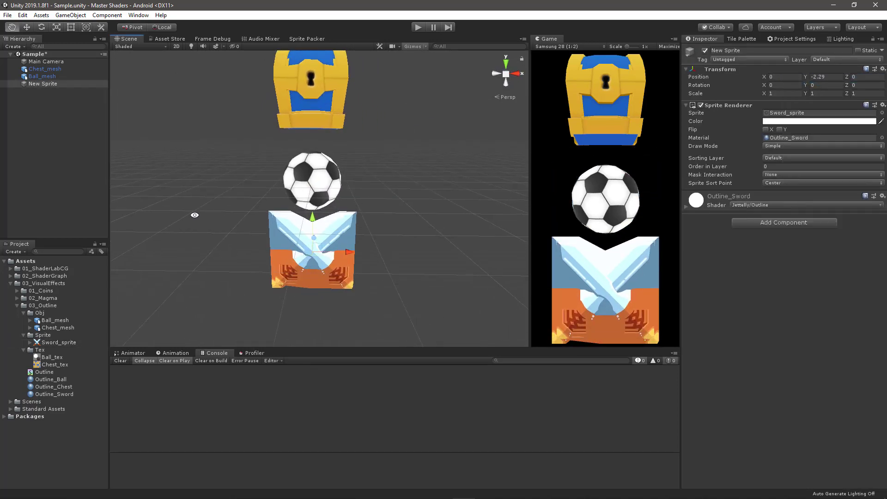
click(51, 380)
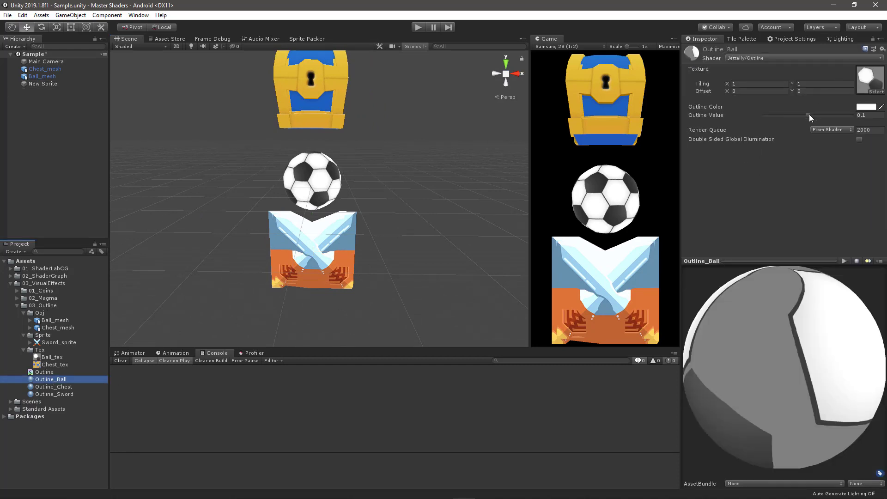
- Raise Outline_Ball's Outline Value to about 0.15 and bring up the Scene draw-mode list
mouse_move(808, 115)
mouse_down()
mouse_move(730, 140)
mouse_move(874, 124)
mouse_move(834, 123)
mouse_up()
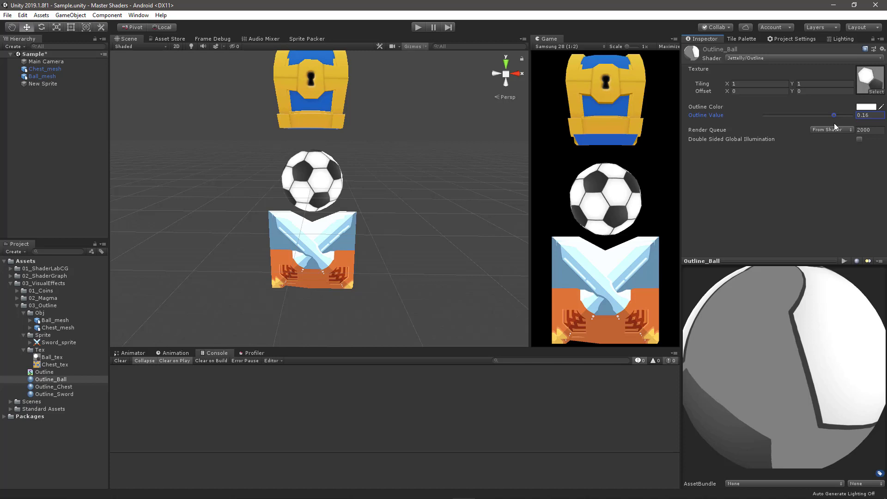
click(140, 46)
- Switch the Scene view to Wireframe and set Outline_Ball's Outline Value to 0.2
click(137, 68)
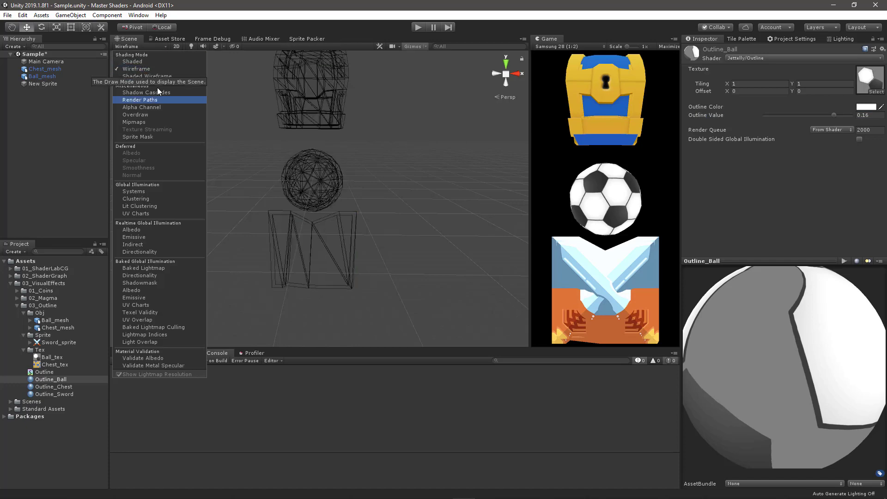
alt+drag(344, 193, 333, 178)
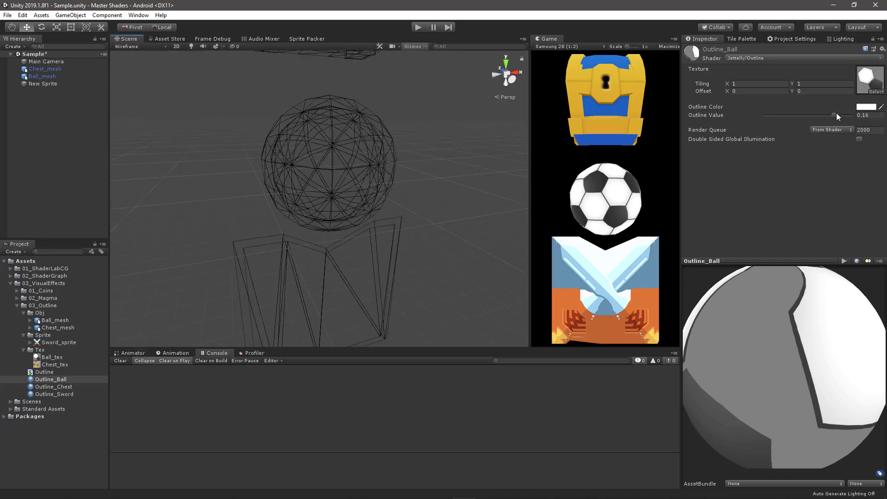
drag(834, 115, 853, 115)
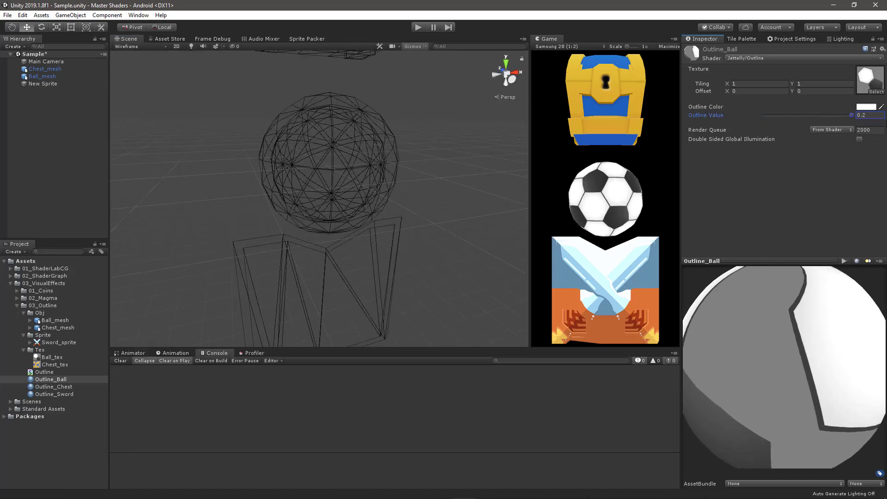
alt+drag(455, 238, 433, 265)
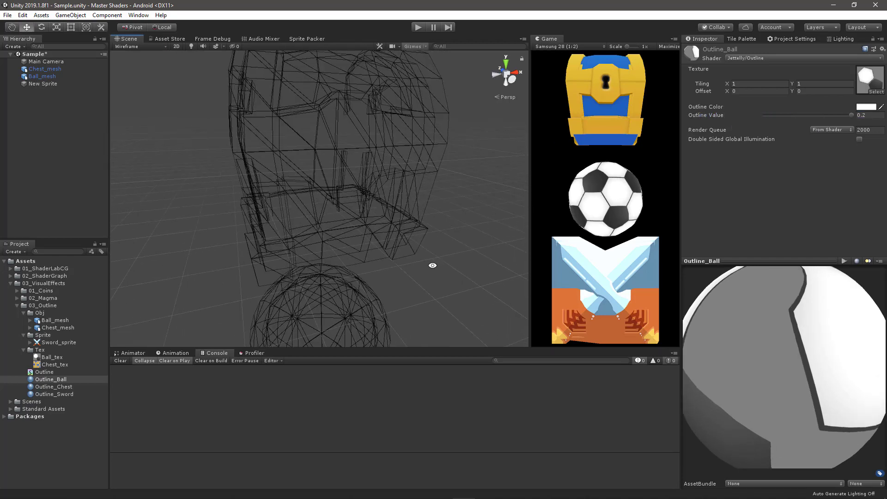
- Set Outline_Chest's Outline Value to 0 and return to the shader code
click(61, 387)
click(807, 115)
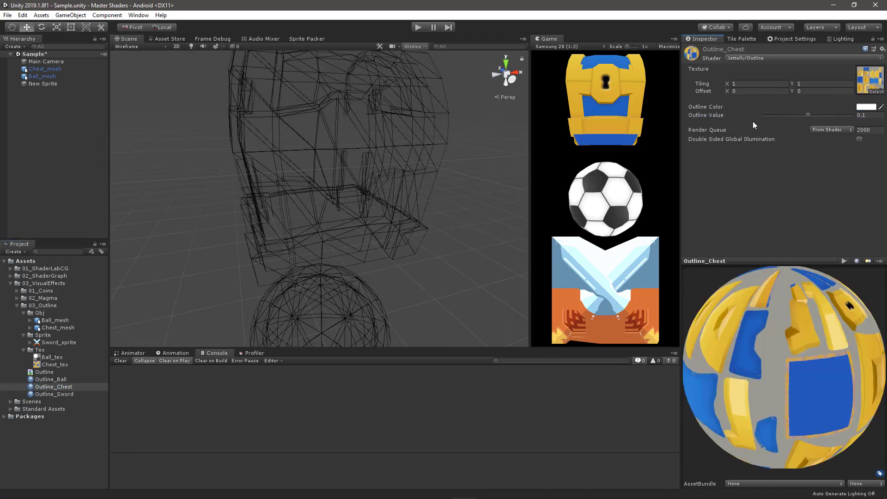
mouse_move(808, 116)
mouse_down()
mouse_move(873, 125)
mouse_move(378, 154)
mouse_up()
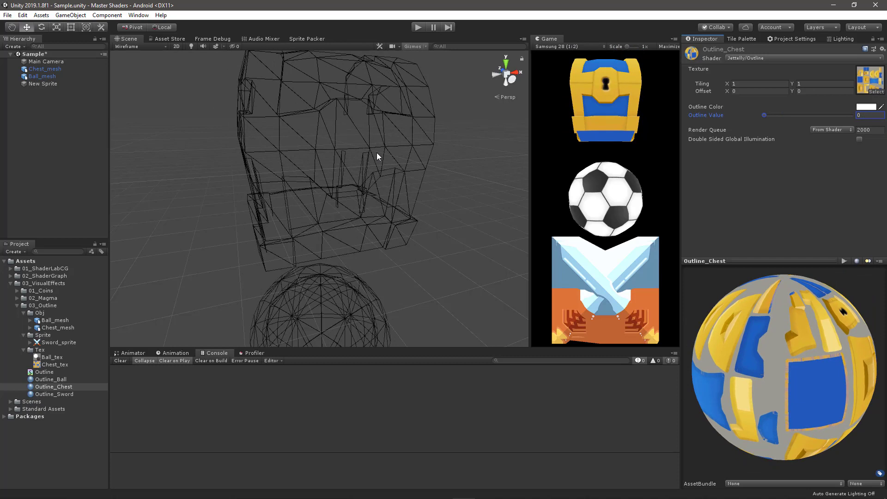
key(alt+Tab)
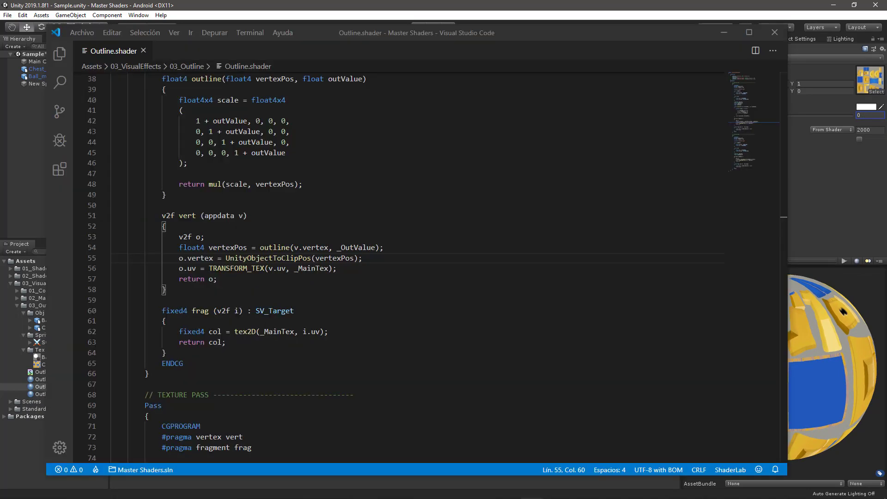
- Make the outline pass's frag return _OutColor instead of col, save, and check Unity
scroll(416, 237, down, 2)
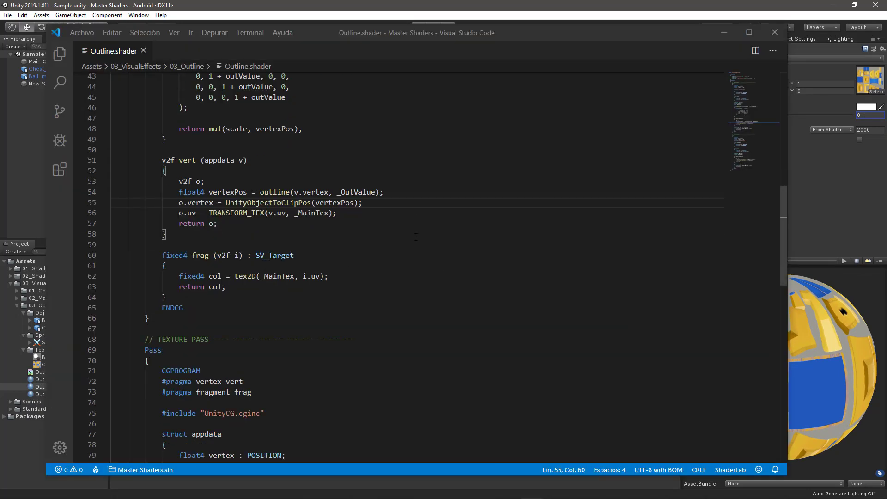
double_click(216, 287)
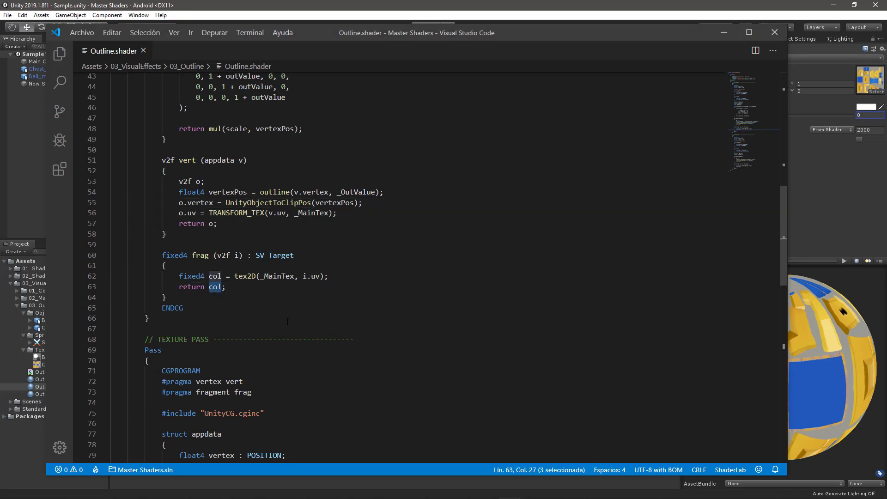
text(_)
text(OutC)
key(Return)
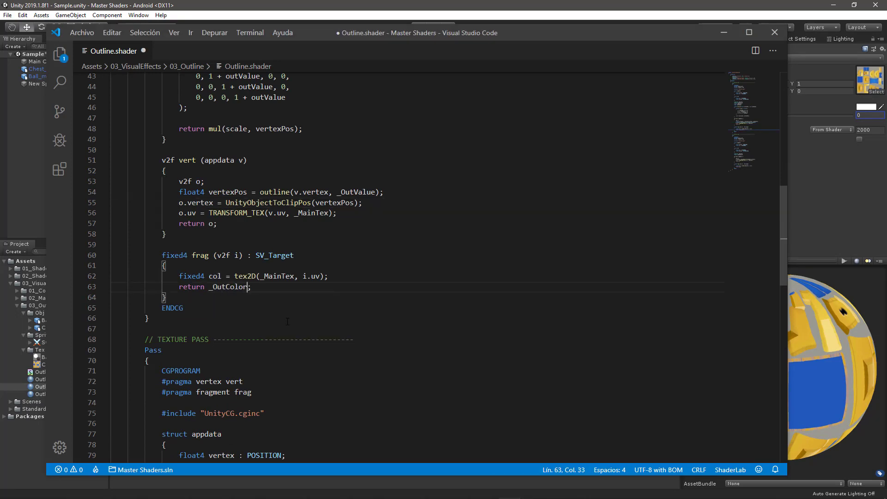
key(ctrl+s)
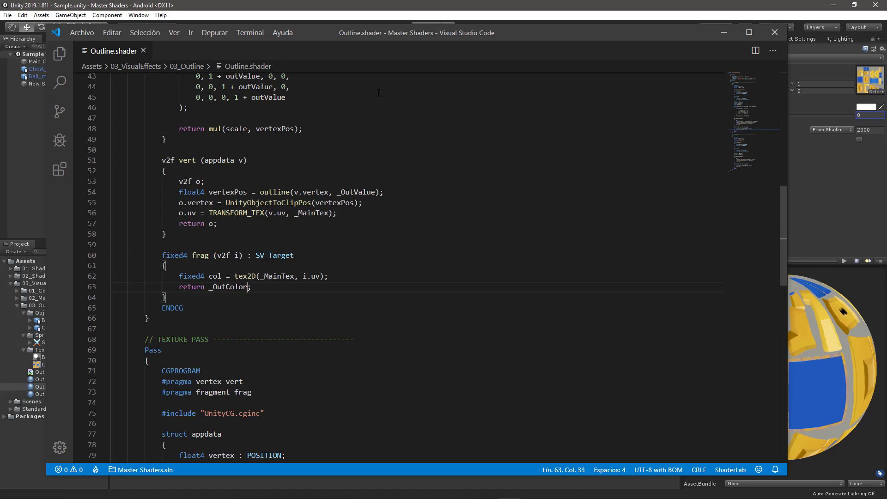
key(alt+Tab)
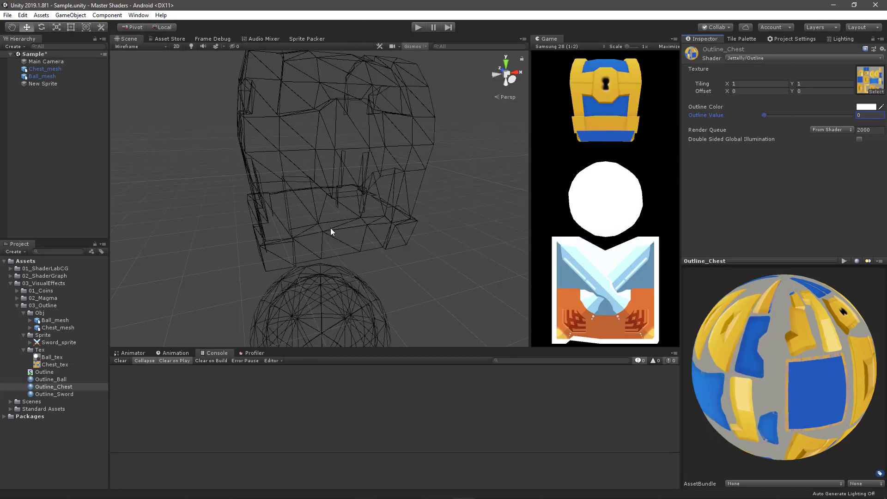
- Switch the Scene view to Shaded display and orbit it to face the objects
click(141, 46)
click(141, 61)
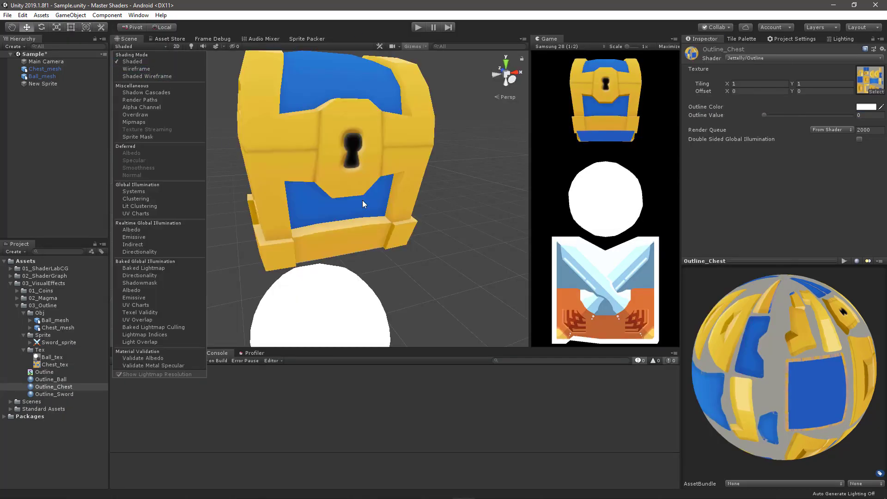
click(371, 229)
alt+drag(348, 170, 366, 247)
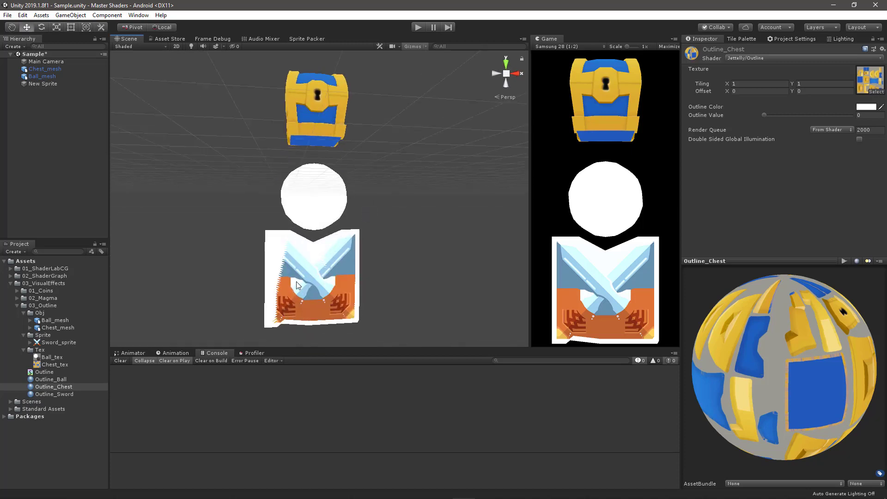
- Set Outline_Chest's Outline Value to 0.111, then return to Outline.shader in Visual Studio Code
click(53, 379)
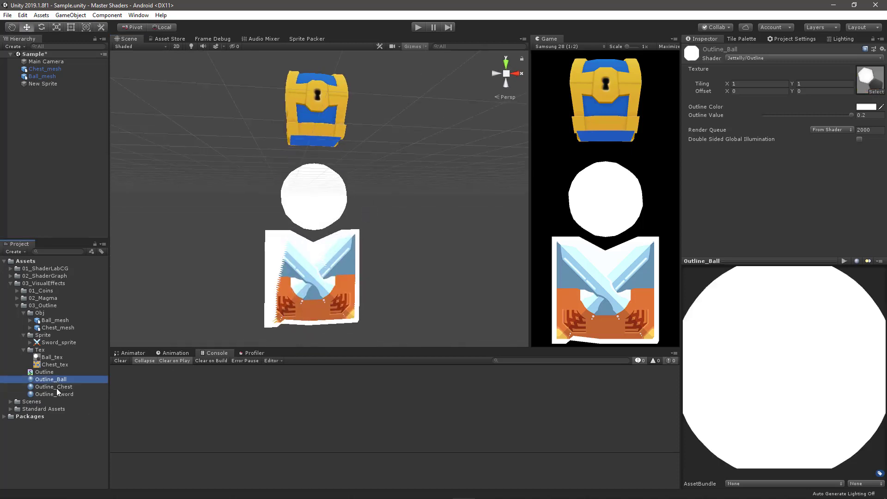
click(56, 388)
mouse_move(769, 115)
mouse_down()
mouse_move(850, 118)
mouse_move(812, 115)
mouse_up()
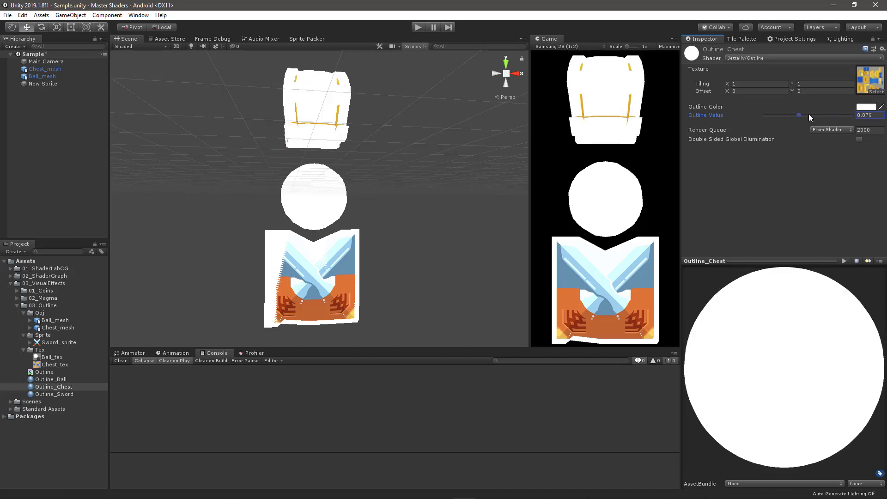
mouse_move(383, 222)
alt+mouse_down()
mouse_move(418, 231)
mouse_move(383, 207)
mouse_move(319, 250)
mouse_move(377, 222)
mouse_move(401, 263)
alt+mouse_up()
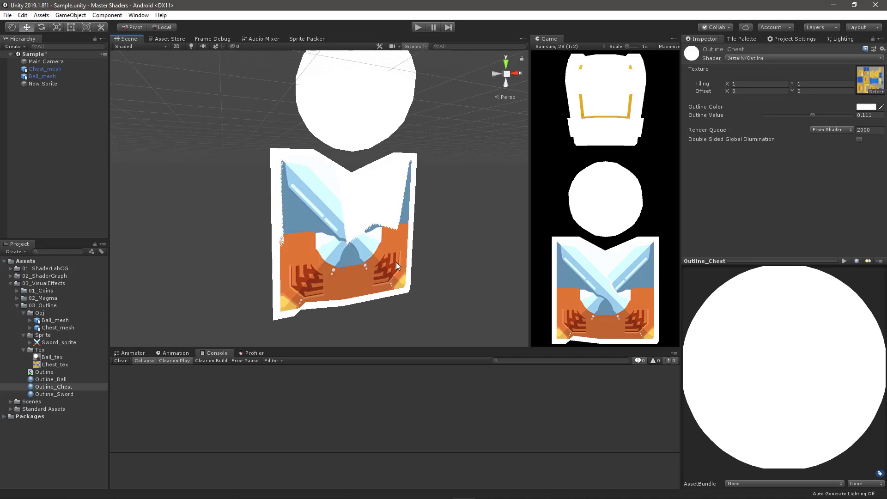
key(alt+Tab)
scroll(271, 250, up, 8)
- Add a Tags { "Queue"="Transparent" } block to the outline pass
scroll(244, 250, up, 6)
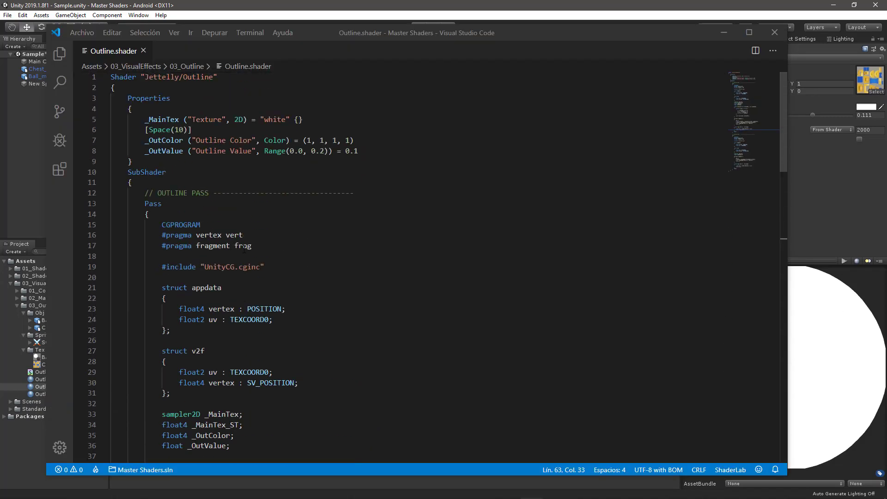
click(184, 210)
key(Return)
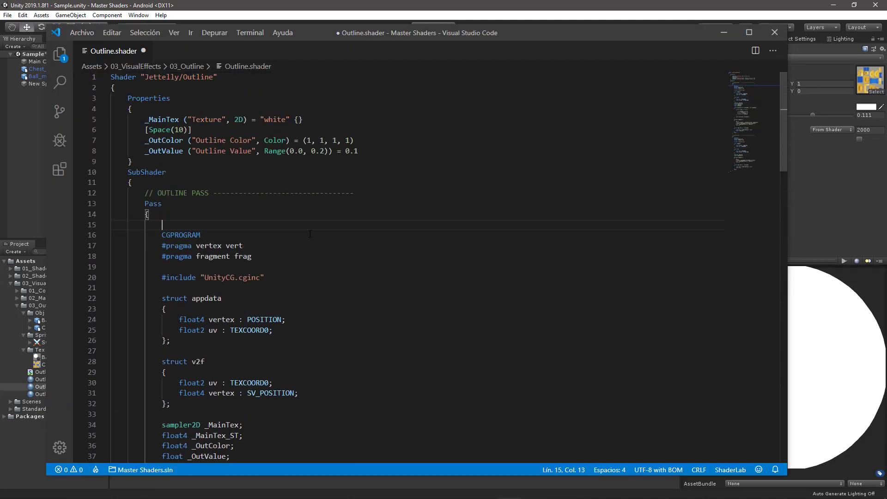
text(Tags)
key(Return)
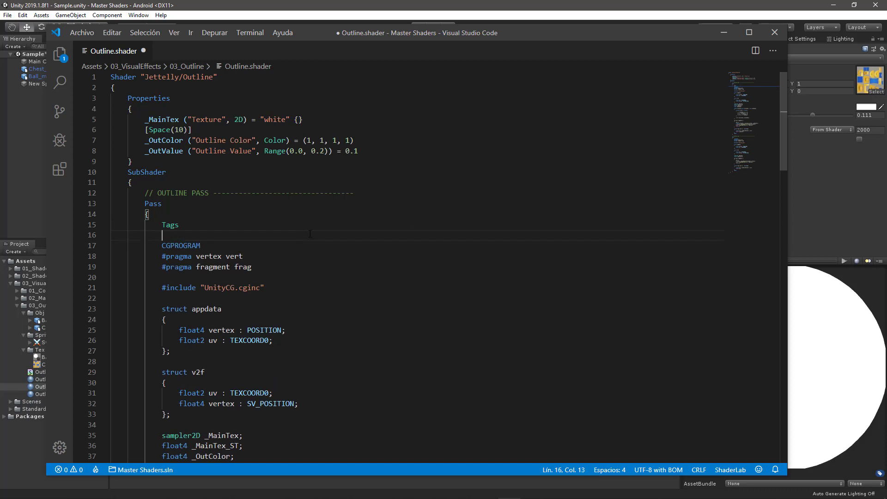
text({)
key(Return)
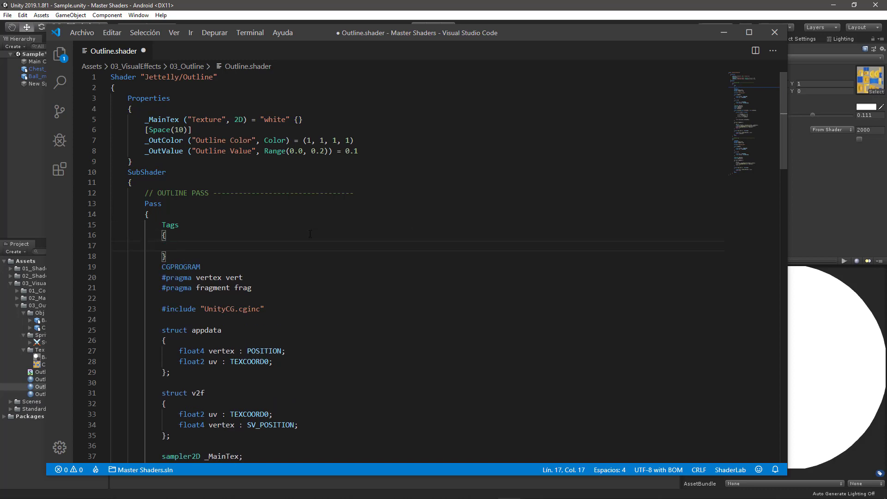
text(")
text(Queue"=")
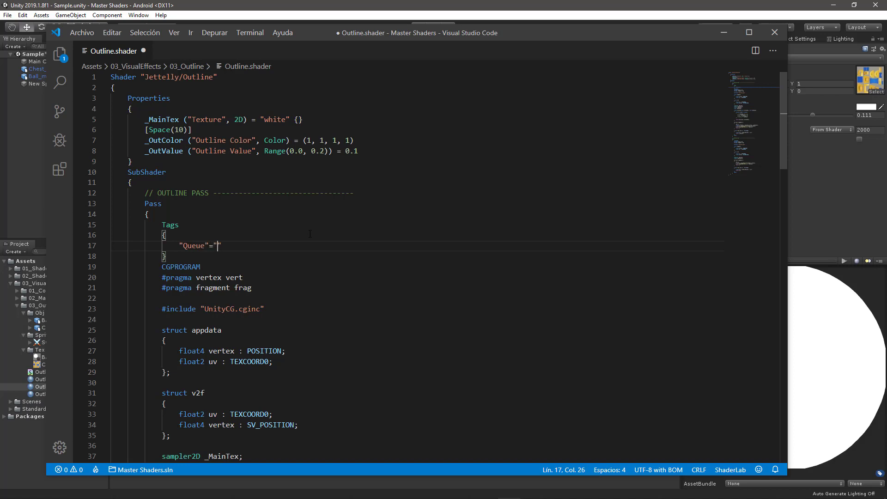
text(Transparent)
key(Down)
key(Return)
- Copy the Queue tags block into the texture pass
scroll(169, 231, down, 1)
drag(166, 228, 162, 197)
key(ctrl+c)
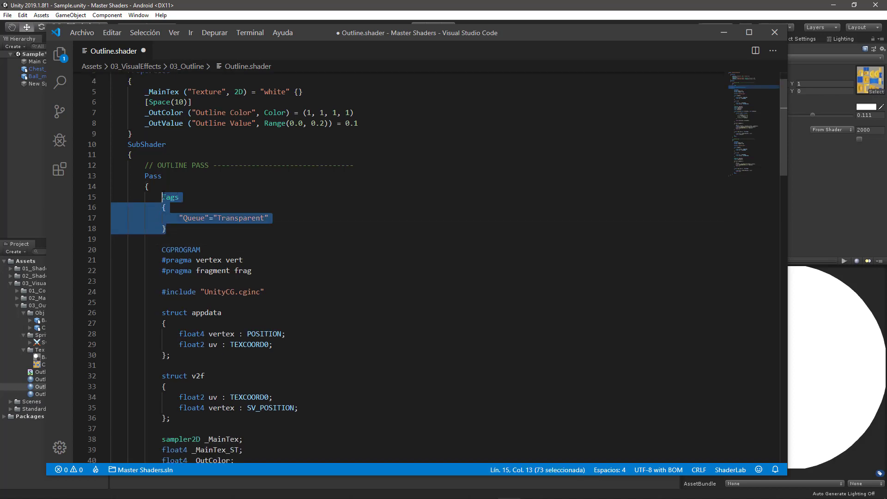
scroll(279, 211, down, 2)
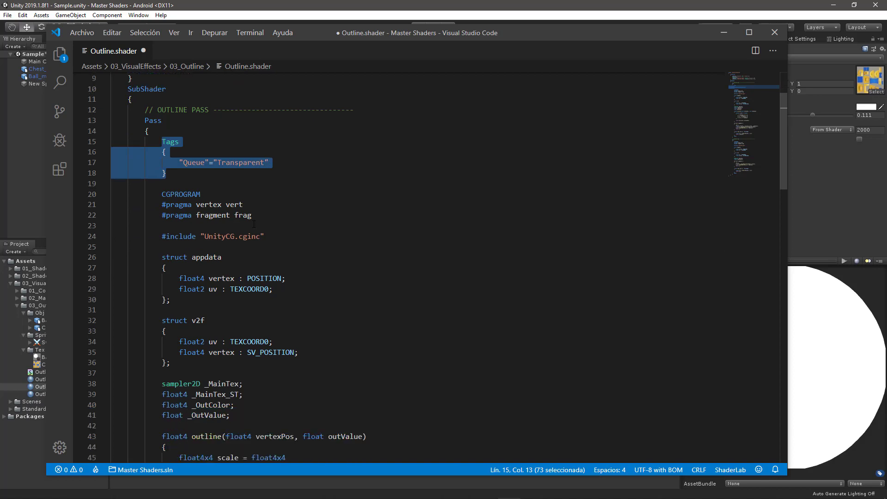
scroll(250, 220, down, 9)
scroll(217, 228, down, 8)
scroll(189, 237, down, 2)
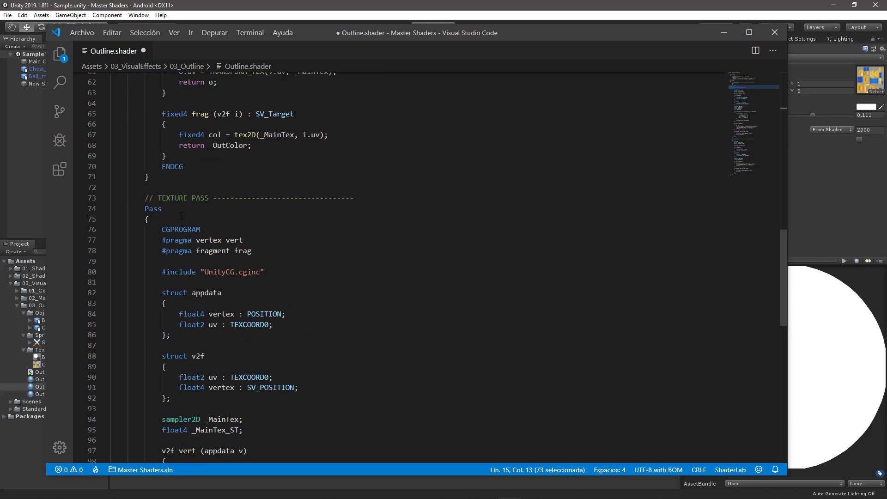
click(181, 216)
key(Return)
key(ctrl+v)
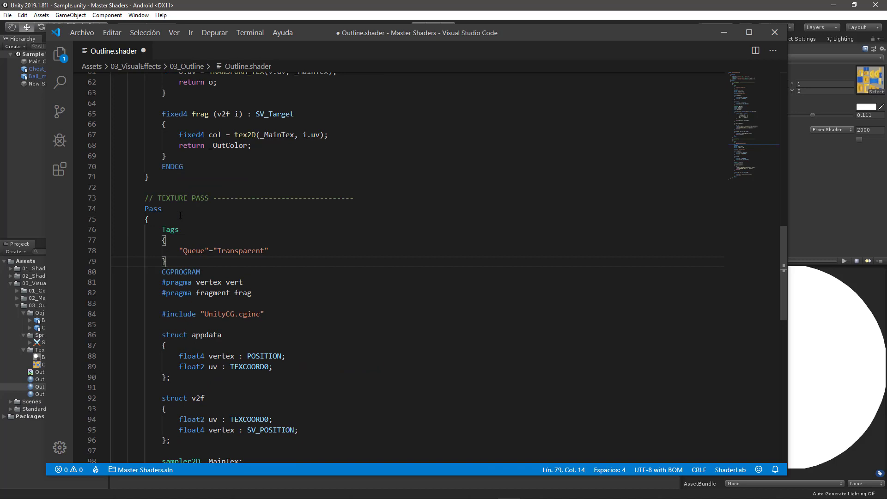
key(Return)
- Change the texture pass's queue value to Transparent+1, without spaces
double_click(267, 251)
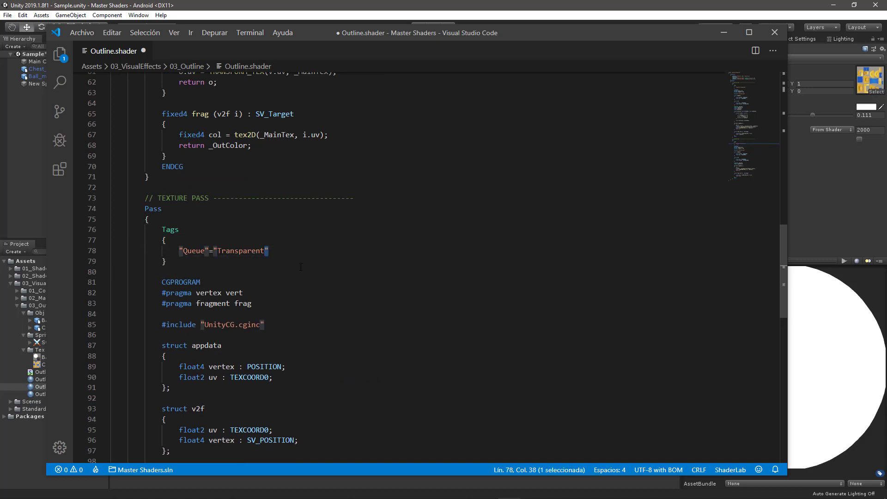
key(Left)
text(+ 1)
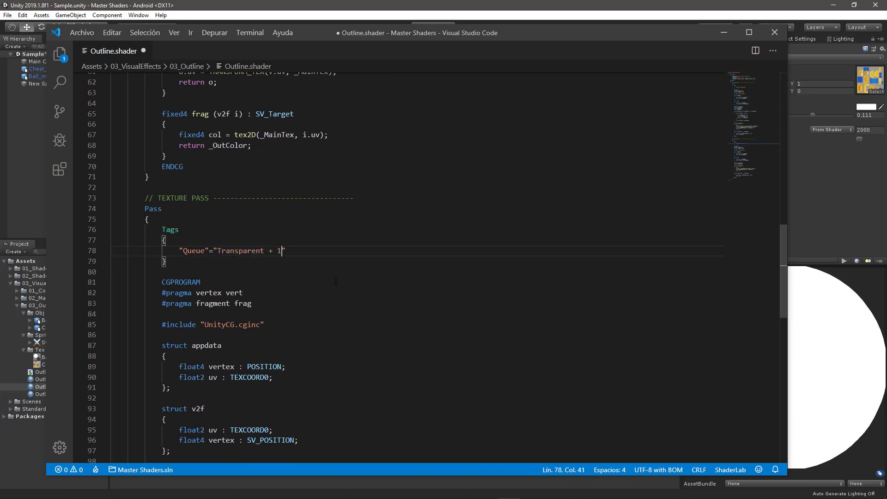
click(336, 281)
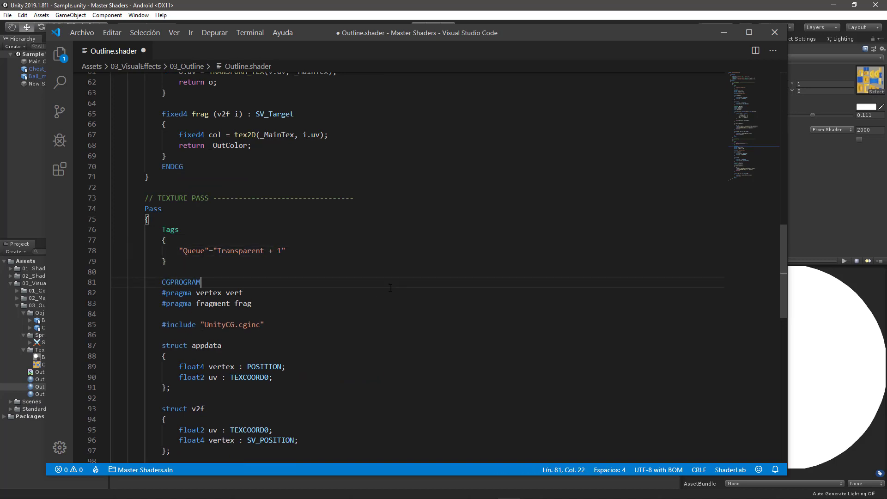
click(271, 250)
key(BackSpace)
key(Right)
key(Delete)
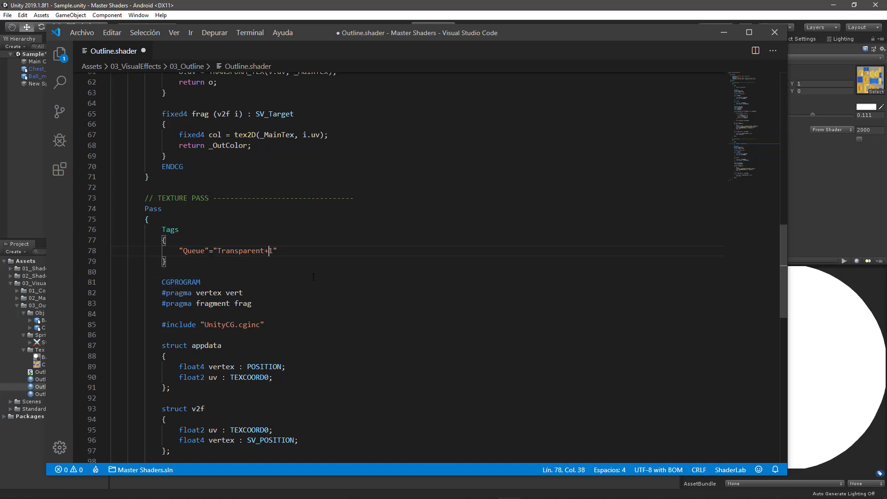
click(314, 275)
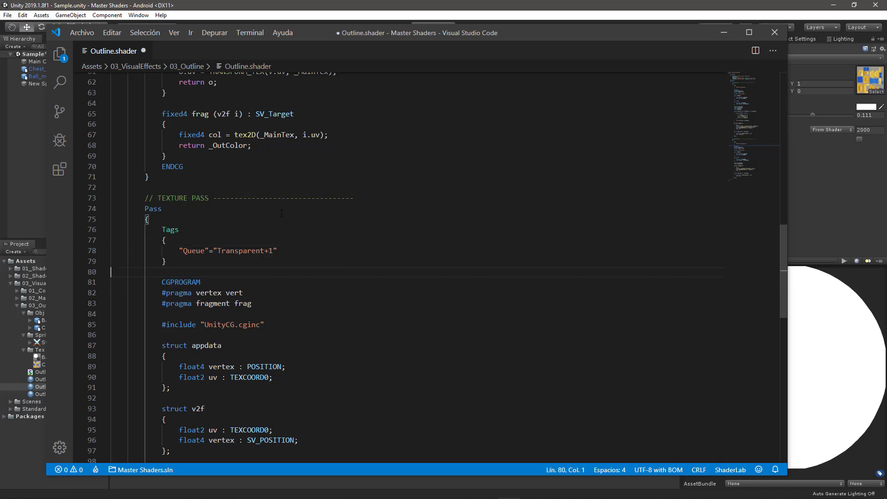
scroll(281, 214, up, 3)
scroll(283, 214, up, 3)
scroll(286, 213, up, 9)
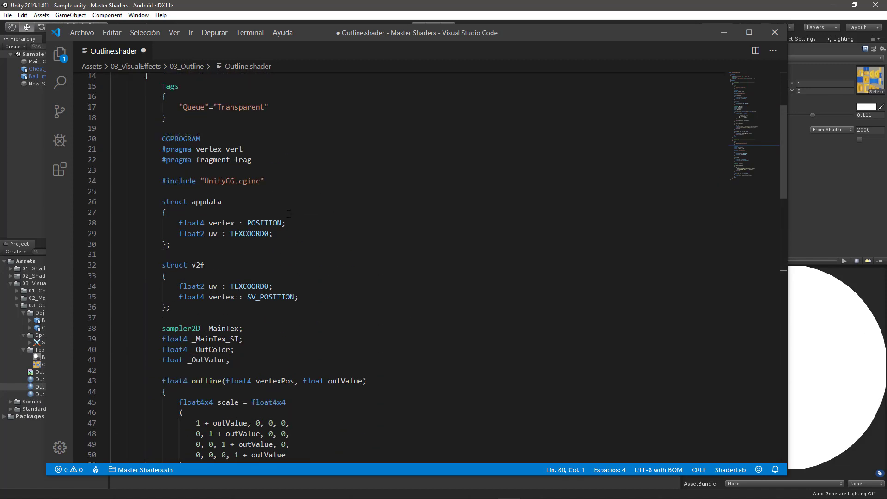
scroll(288, 214, up, 3)
- Add Blend SrcAlpha OneMinusSrcAlpha under the outline pass tags and copy the line
click(243, 271)
click(187, 231)
key(Return)
key(Return)
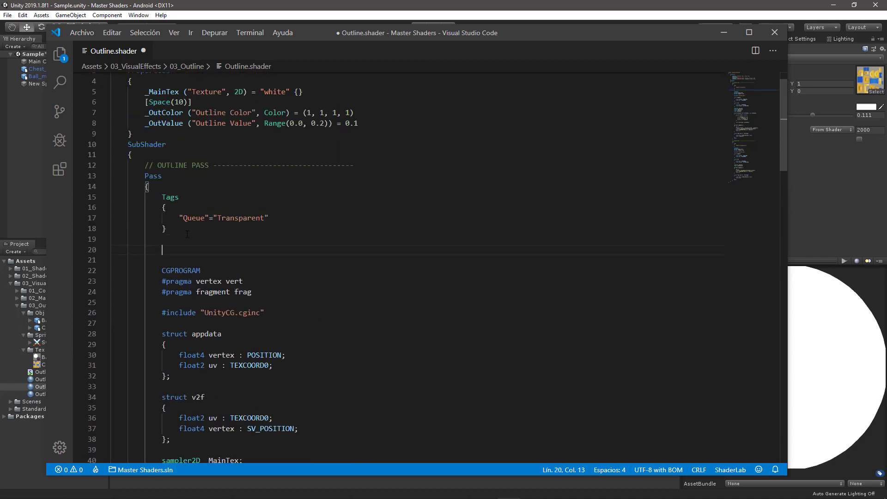
text(Blend Src)
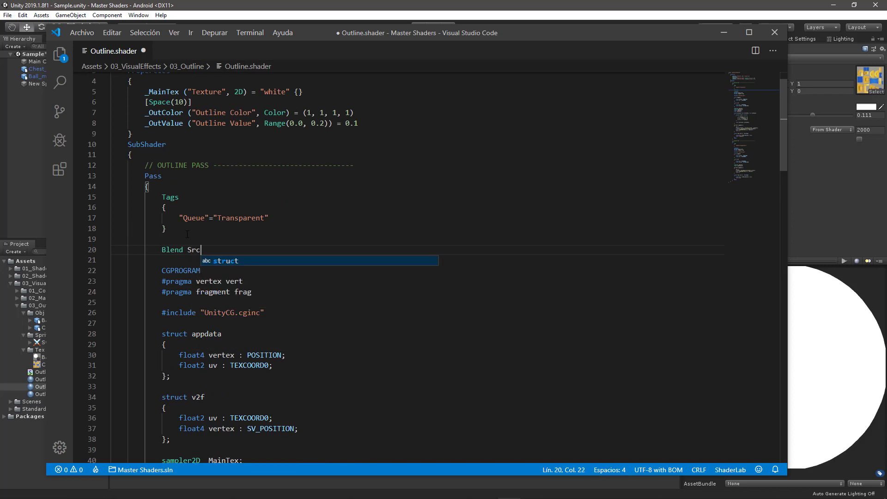
text(Alpha OneMin)
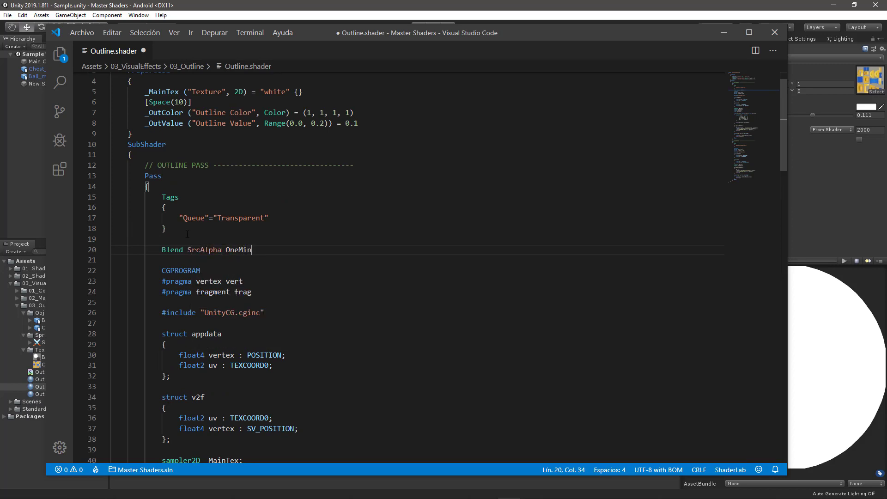
text(usSrcAlph)
text(a)
drag(295, 250, 162, 250)
key(ctrl+c)
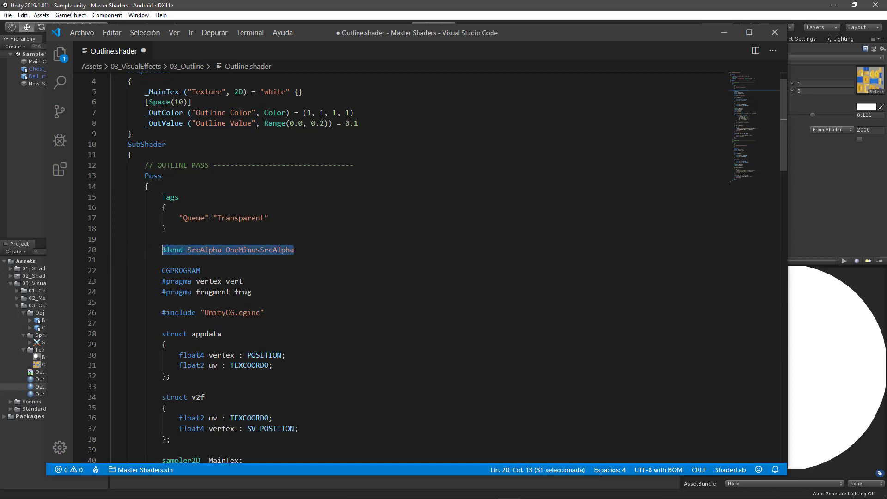
- Paste the Blend SrcAlpha OneMinusSrcAlpha line under the texture pass tags
scroll(230, 270, down, 14)
scroll(222, 254, down, 4)
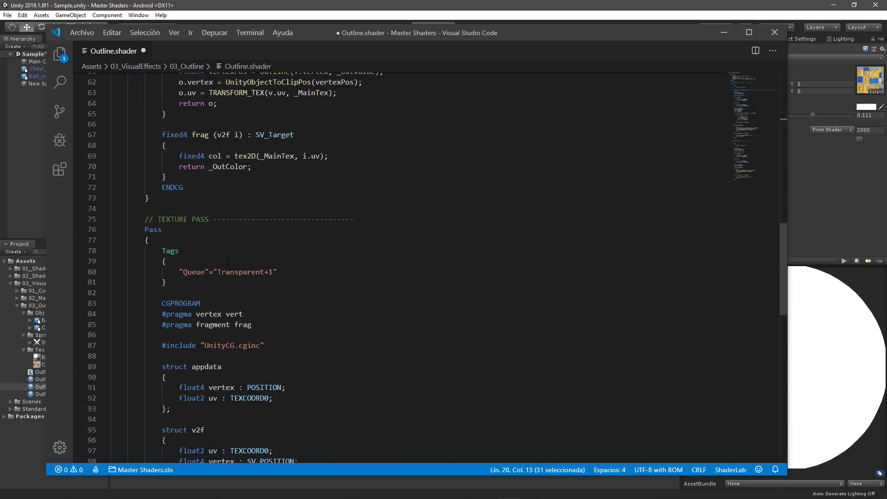
scroll(208, 240, down, 3)
click(196, 228)
key(Return)
key(Return)
key(ctrl+v)
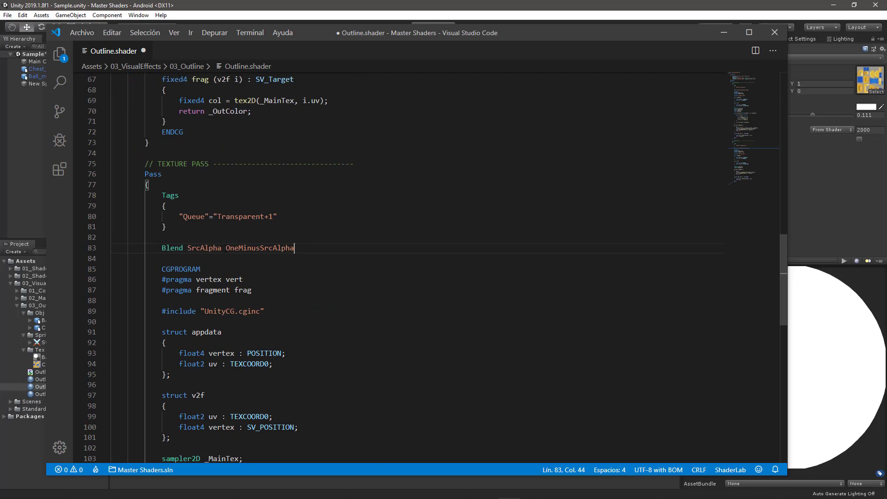
- Add ZWrite Off below the Blend line in the outline pass
scroll(273, 249, up, 4)
scroll(273, 250, up, 6)
scroll(273, 249, up, 4)
scroll(274, 250, up, 6)
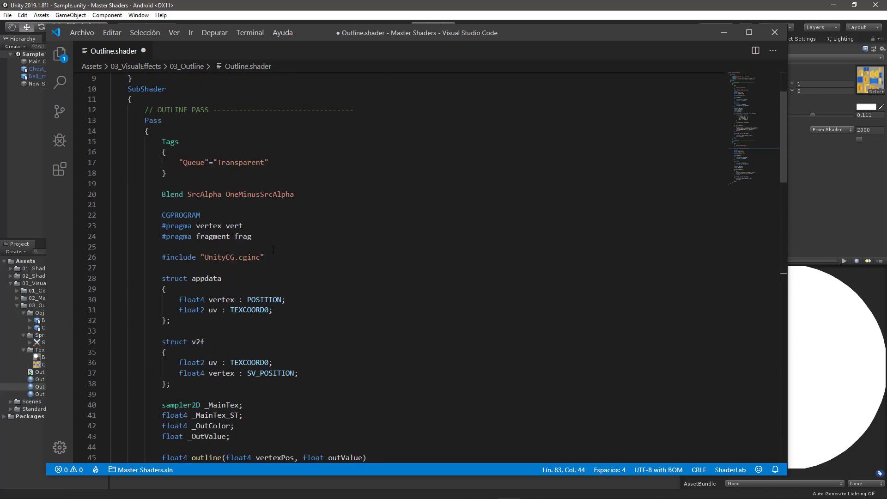
scroll(273, 249, up, 2)
click(316, 252)
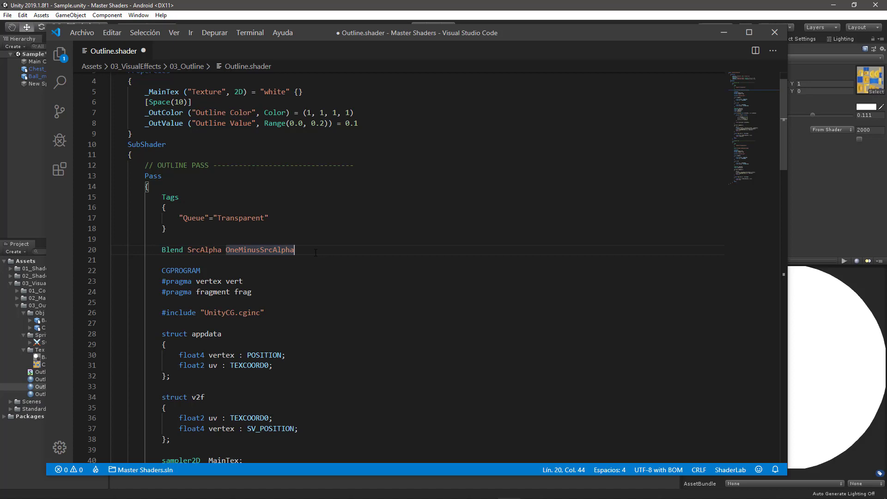
key(Return)
text(ZWr)
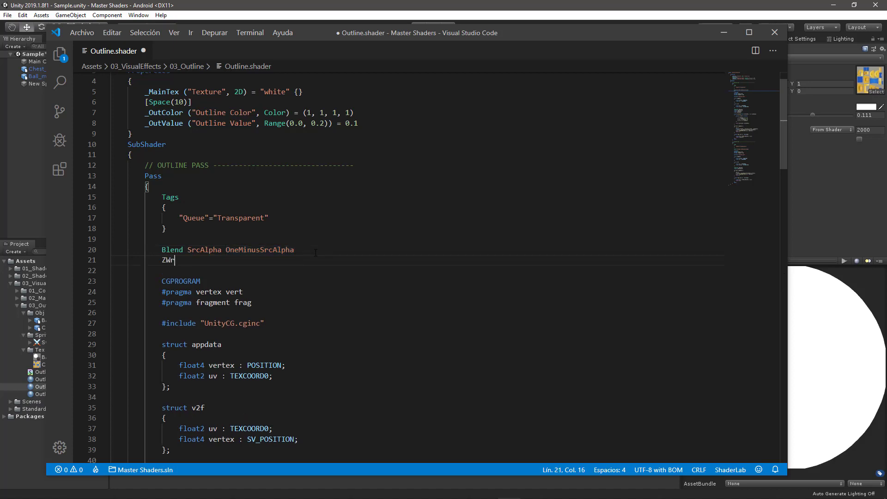
text(ite Off)
click(315, 252)
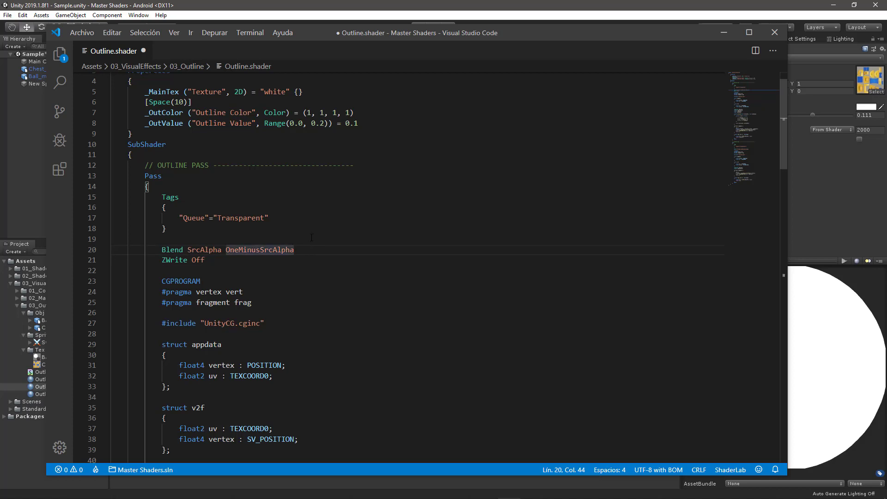
- Make line 71 return float4(_OutColor.r, _OutColor.g, _OutColor.b, col.a) and save Outline.shader
scroll(311, 236, down, 4)
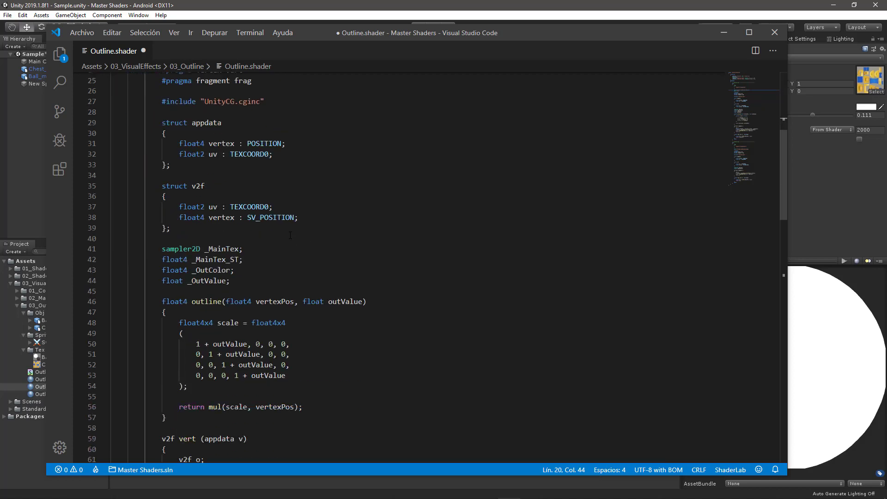
scroll(311, 236, down, 5)
scroll(311, 235, down, 4)
double_click(231, 260)
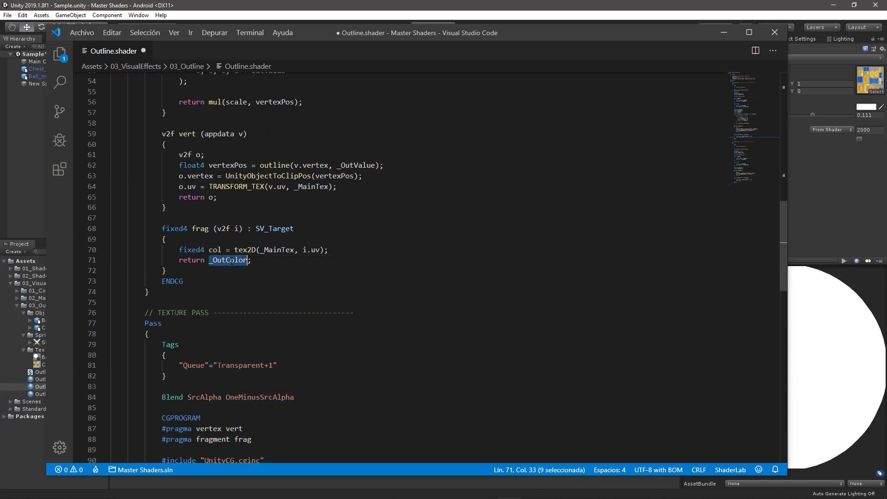
text(float4()
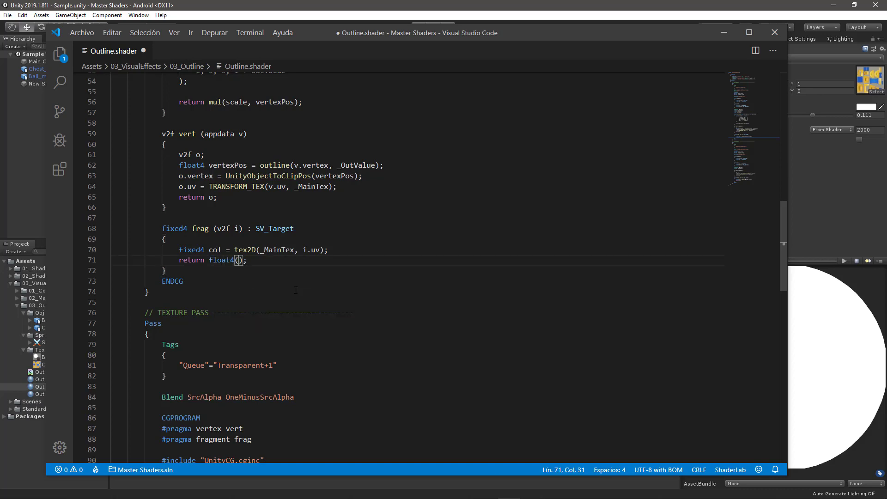
text(_out)
text(_out)
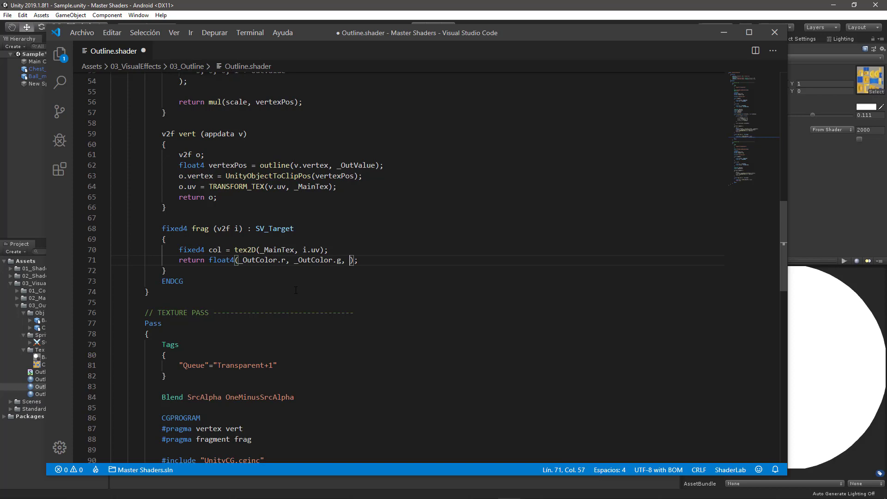
text(_out)
key(Tab)
text(col.)
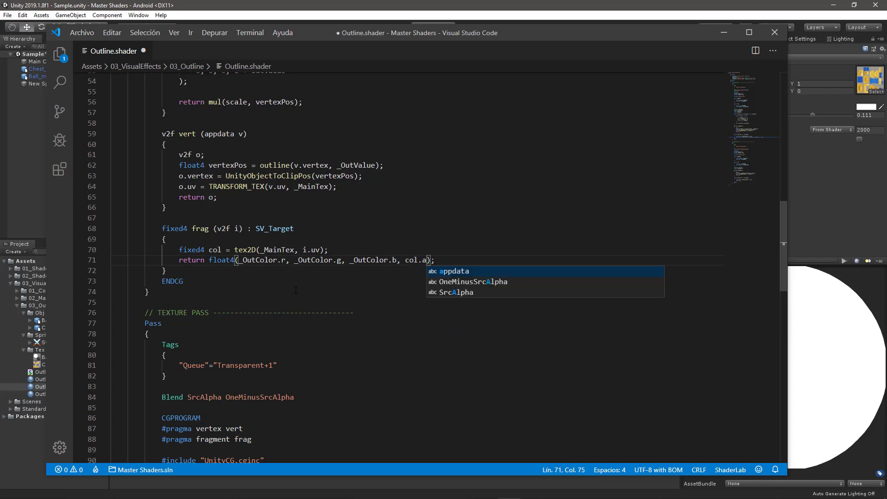
click(441, 323)
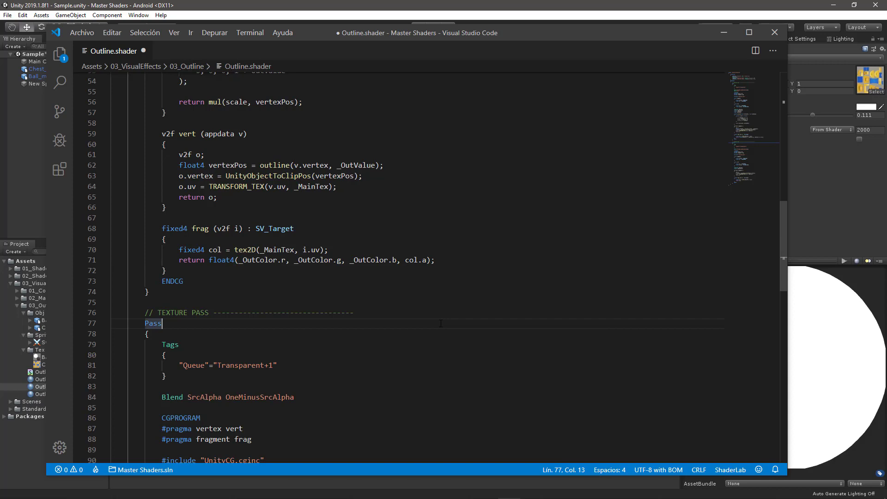
key(alt+Left)
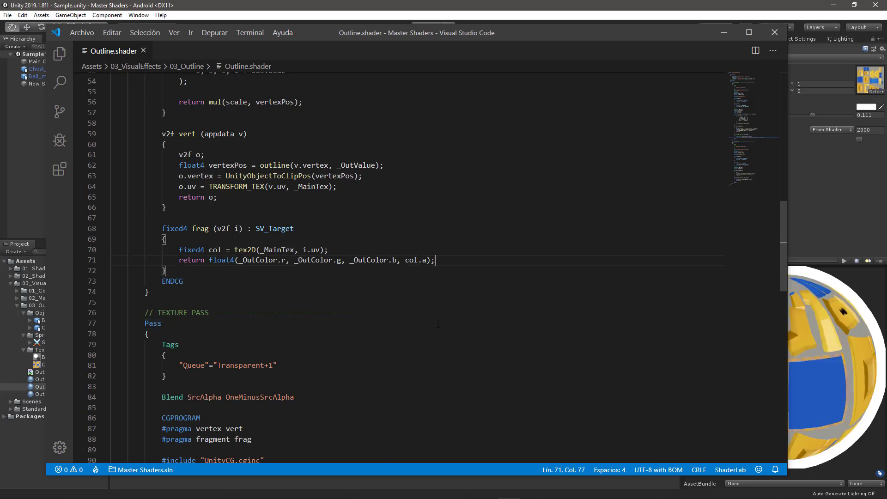
- Give Outline_Chest a red Outline Color and an Outline Value of about 0.107
key(alt+Tab)
alt+drag(205, 283, 403, 233)
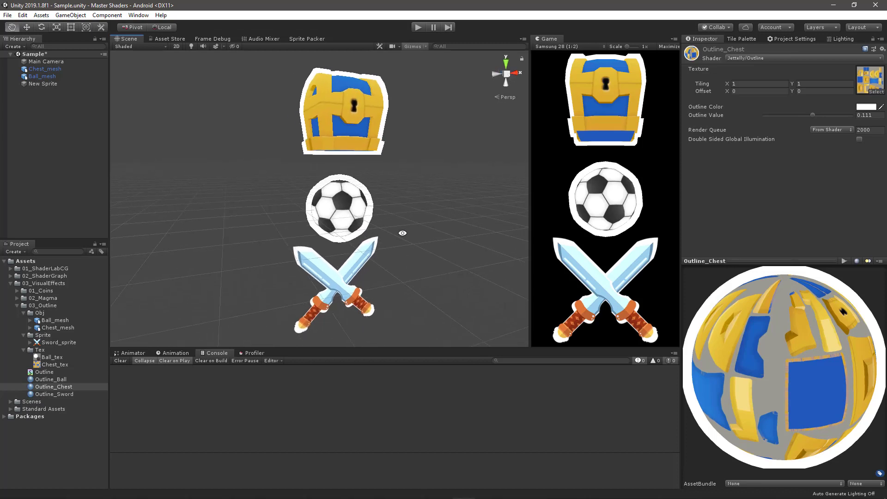
drag(817, 114, 867, 98)
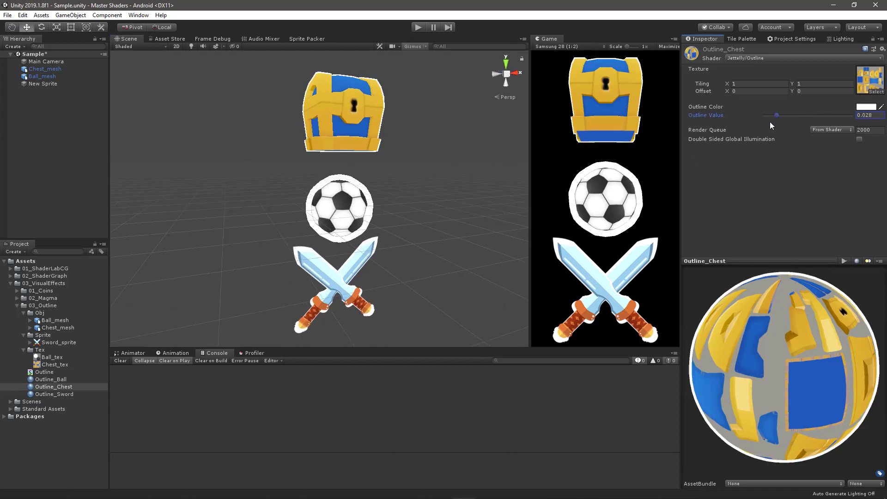
click(873, 107)
drag(747, 146, 789, 90)
drag(850, 112, 814, 117)
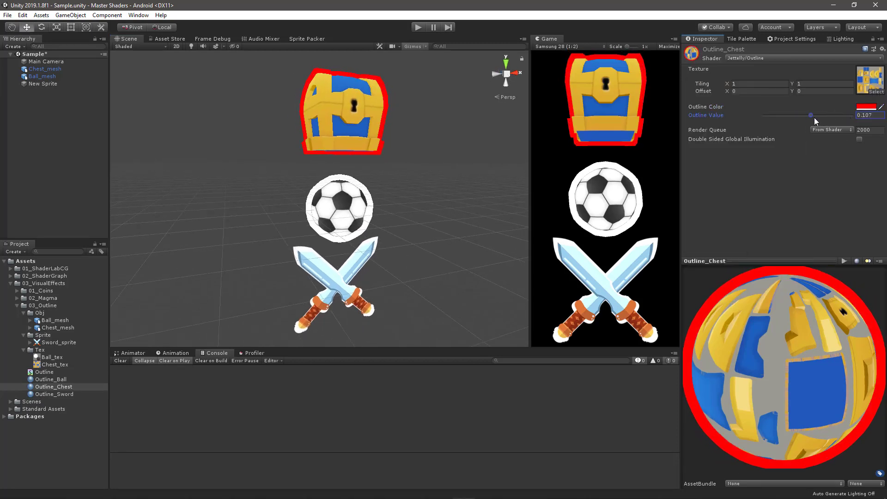
- Give Outline_Ball a red Outline Color and an Outline Value of 0.143
click(58, 379)
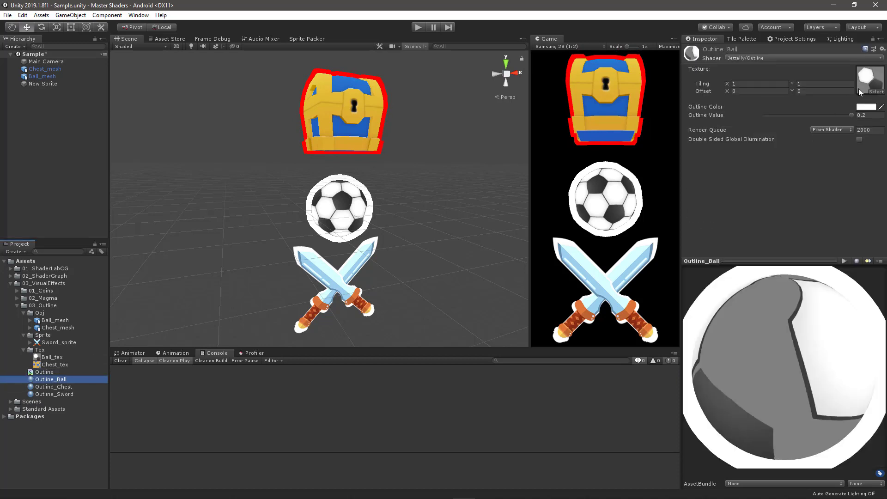
click(867, 106)
drag(739, 146, 786, 123)
click(792, 88)
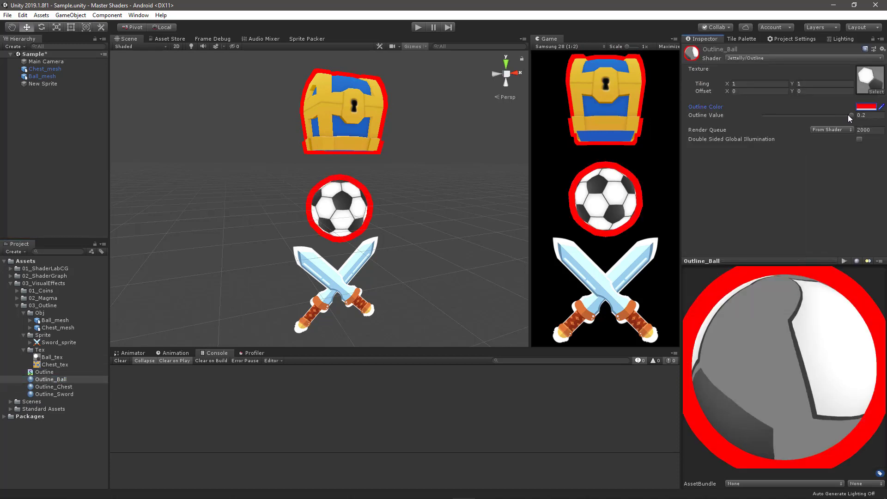
mouse_move(848, 115)
mouse_down()
mouse_move(749, 124)
mouse_move(828, 127)
mouse_up()
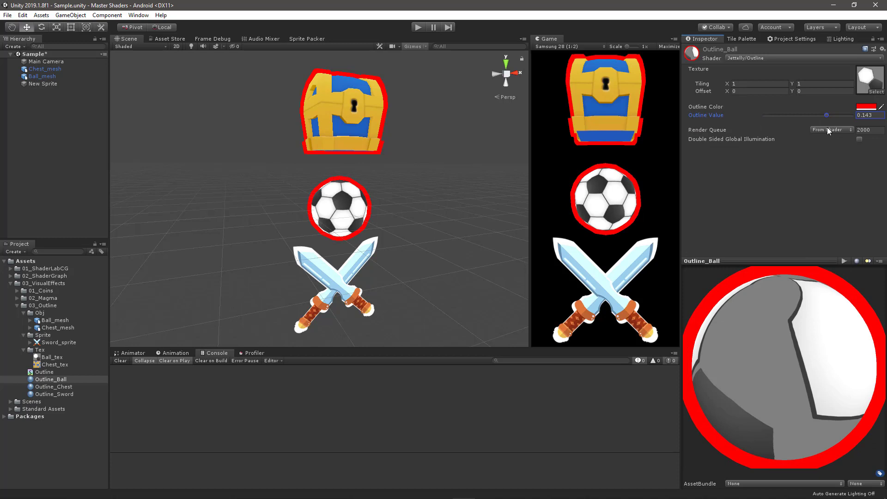
- Give Outline_Sword a red Outline Color and an Outline Value of 0.126
click(62, 393)
click(868, 106)
mouse_move(765, 153)
mouse_down()
mouse_move(786, 123)
mouse_move(745, 123)
mouse_move(833, 118)
mouse_move(818, 124)
mouse_up()
click(792, 94)
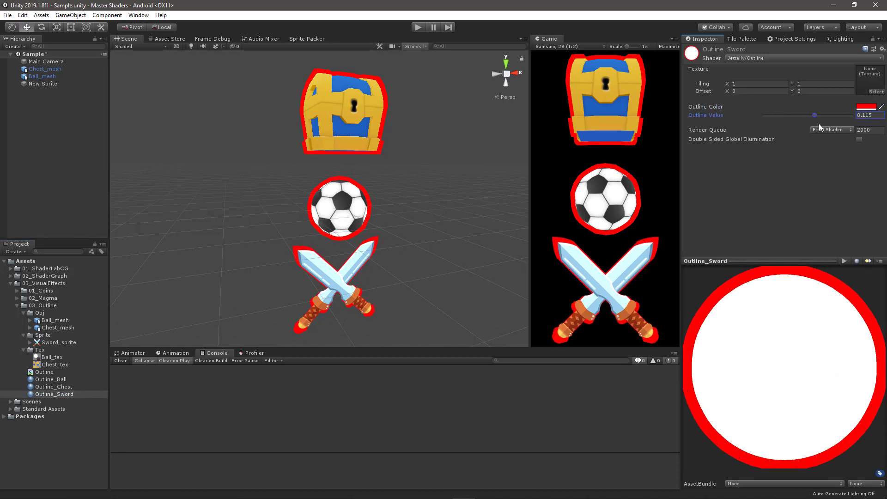
mouse_move(342, 200)
alt+mouse_down()
mouse_move(436, 191)
mouse_move(445, 211)
alt+mouse_up()
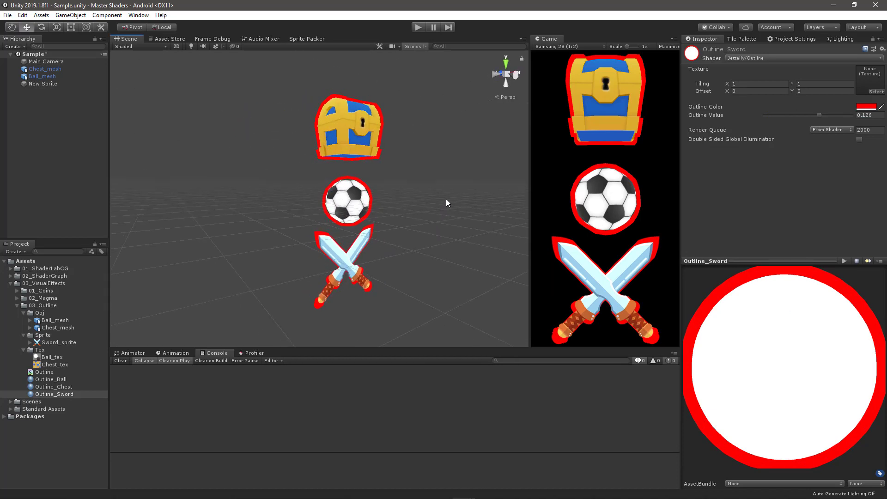
- Drag Ball_mesh up and toward the camera to position 0, 0.74, -1.61, overlapping the chest
click(50, 77)
mouse_move(338, 203)
mouse_down()
mouse_move(390, 196)
mouse_move(369, 190)
mouse_up()
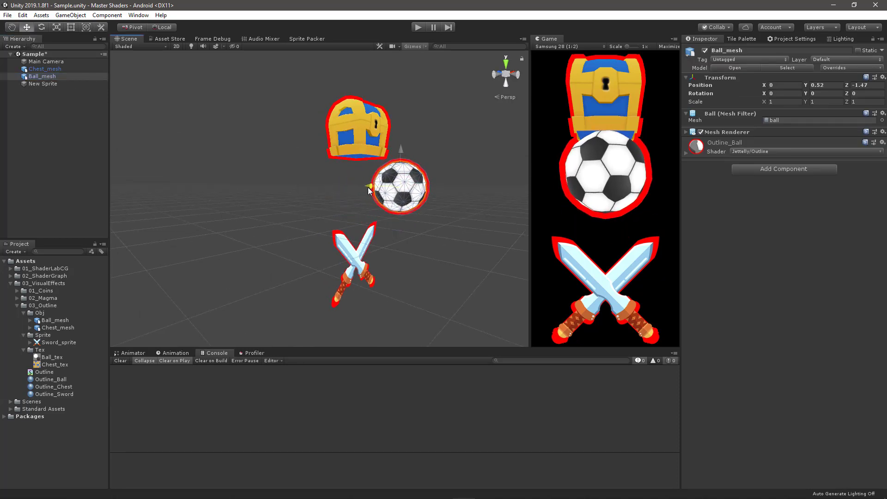
drag(401, 160, 401, 155)
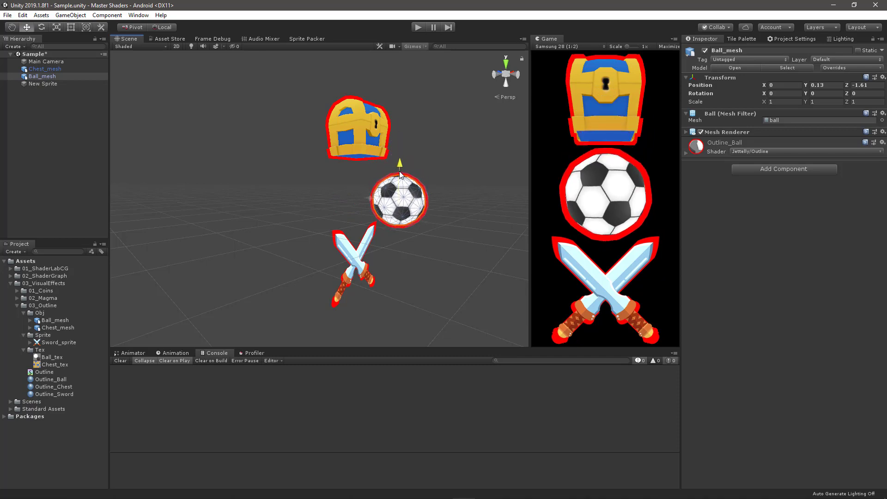
mouse_move(401, 155)
mouse_down()
mouse_move(400, 148)
mouse_move(372, 199)
mouse_move(347, 204)
mouse_up()
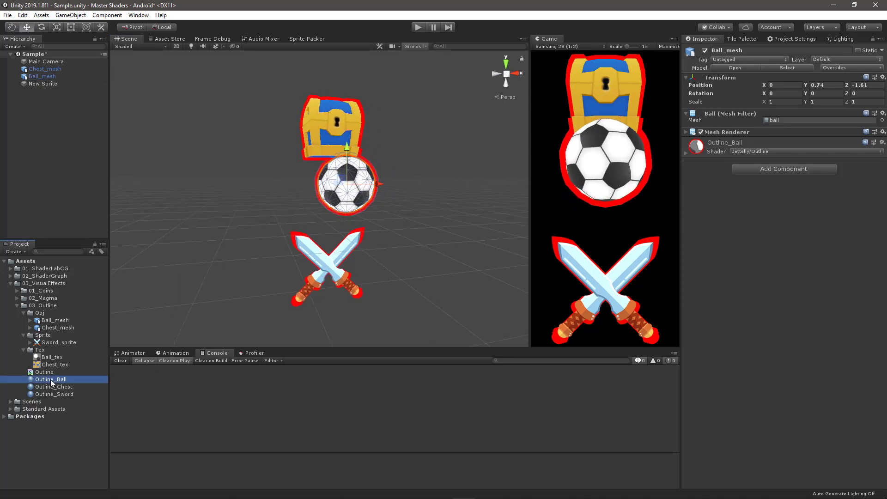
- Set the Render Queue of Outline_Ball, Outline_Chest and Outline_Sword to Transparent (3000)
click(829, 130)
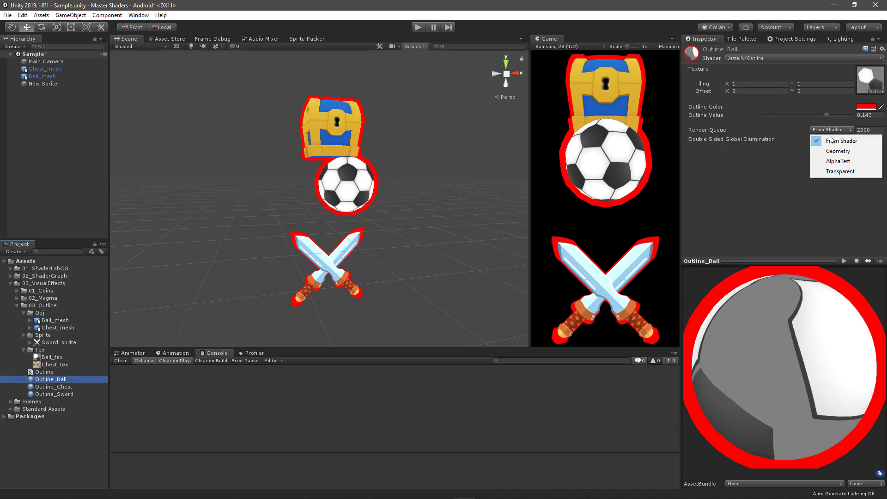
click(836, 171)
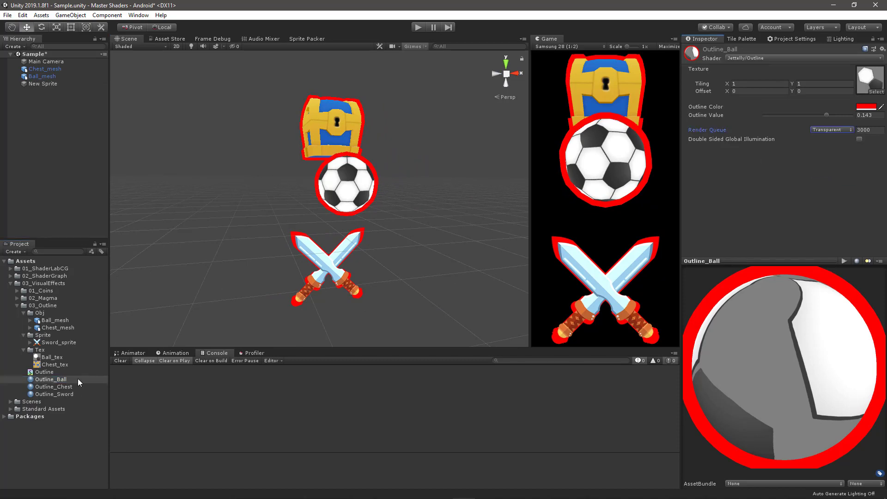
click(66, 387)
click(836, 128)
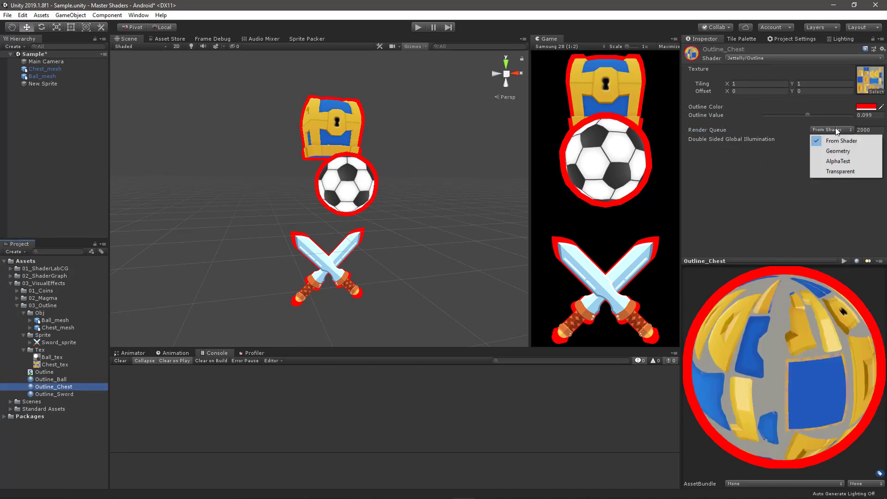
click(846, 170)
click(56, 395)
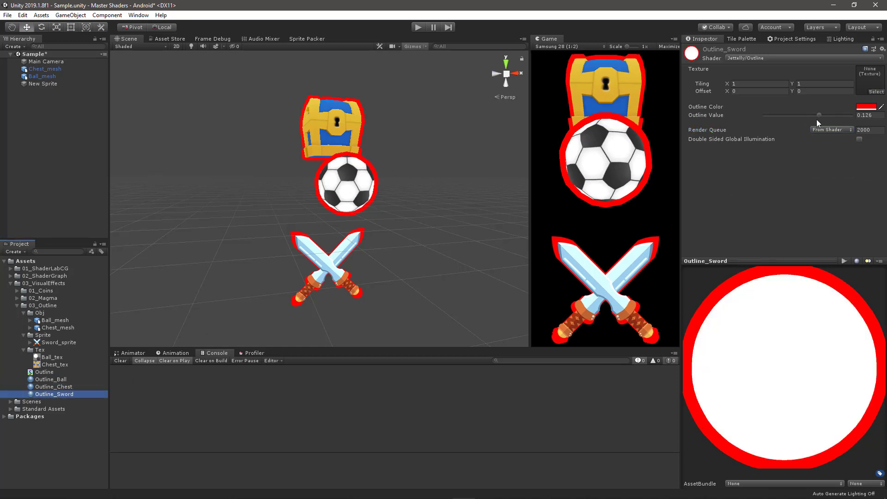
click(833, 130)
click(841, 172)
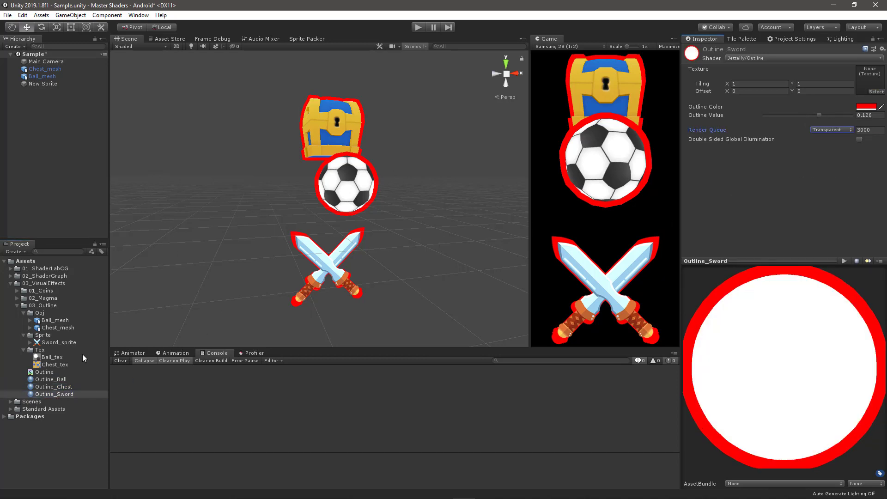
- Drag Ball_mesh down to Y 0.02, between the chest and the swords
click(51, 76)
alt+drag(370, 191, 424, 184)
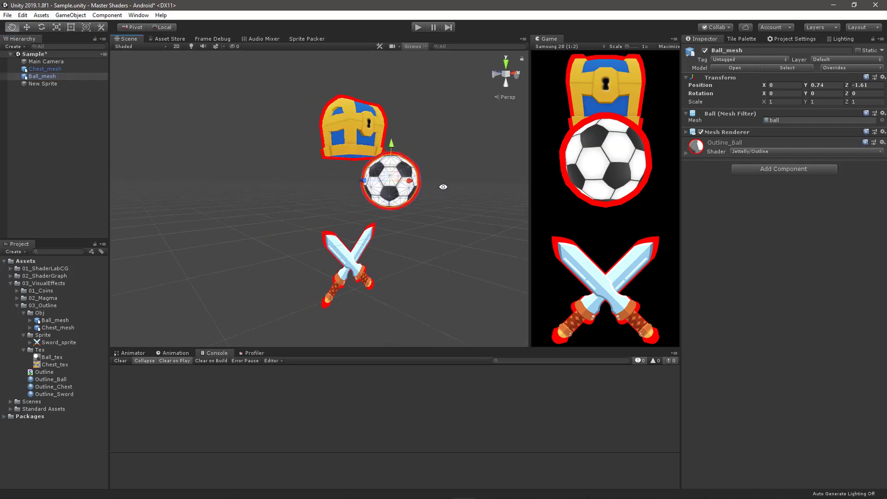
mouse_move(389, 140)
mouse_down()
mouse_move(387, 212)
mouse_move(399, 185)
mouse_up()
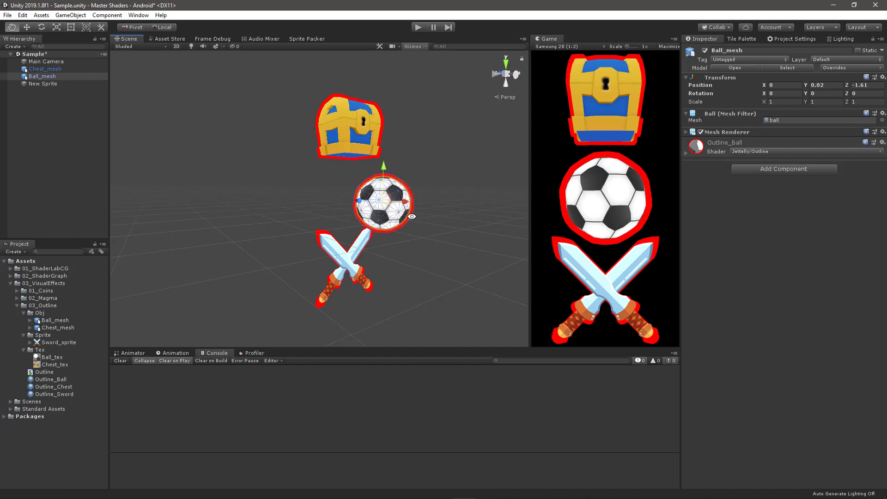
mouse_move(412, 217)
alt+mouse_down()
mouse_move(231, 227)
mouse_move(370, 159)
mouse_move(374, 266)
alt+mouse_up()
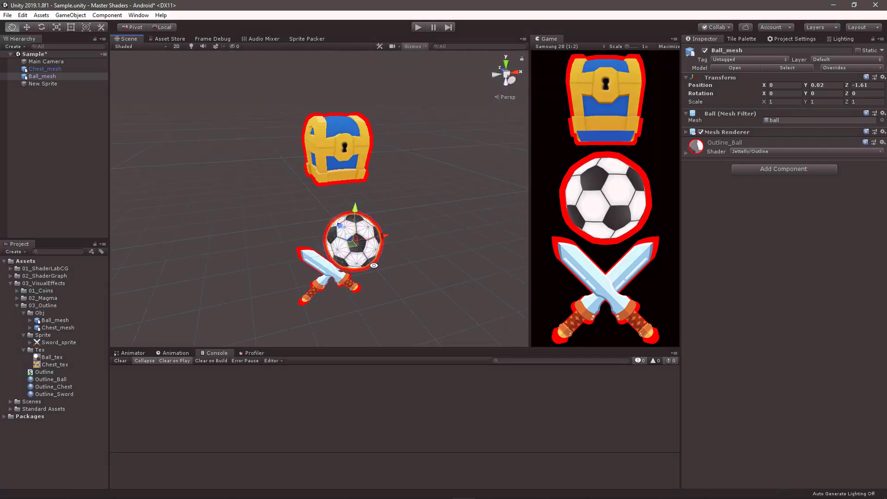